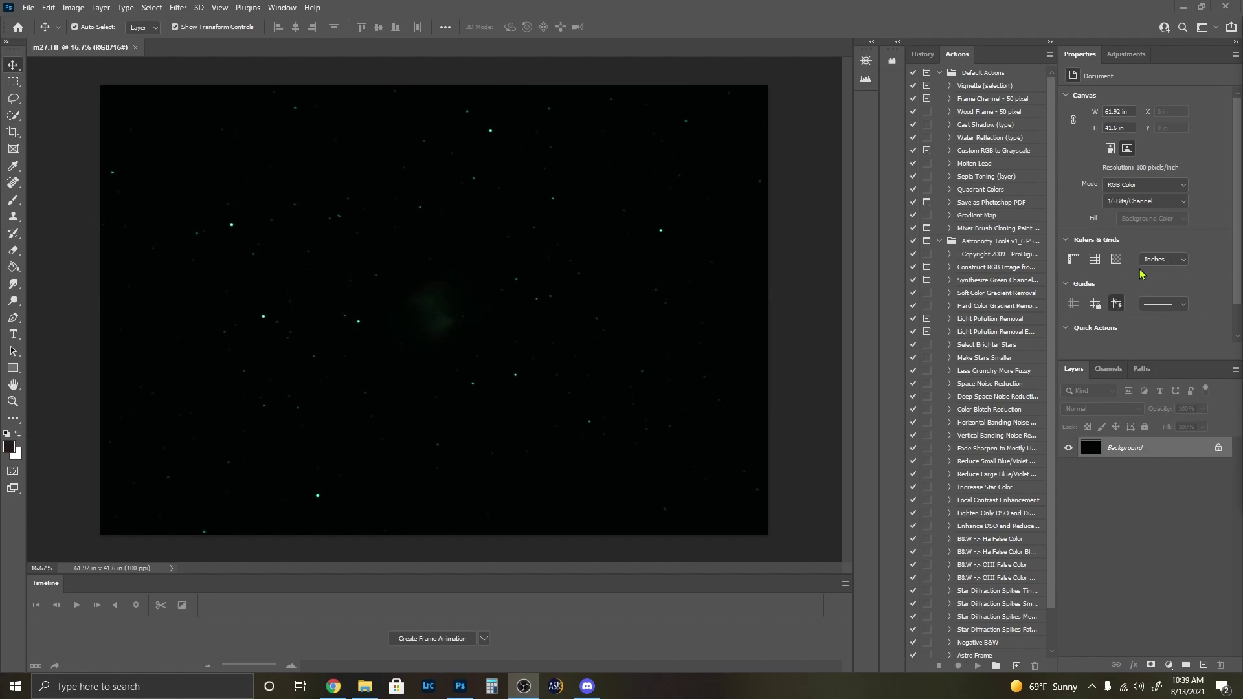
# Step: Brighten the M27 nebula with a Levels midtone of 3.65, then flatten into the Background
pyautogui.click(1119, 54)
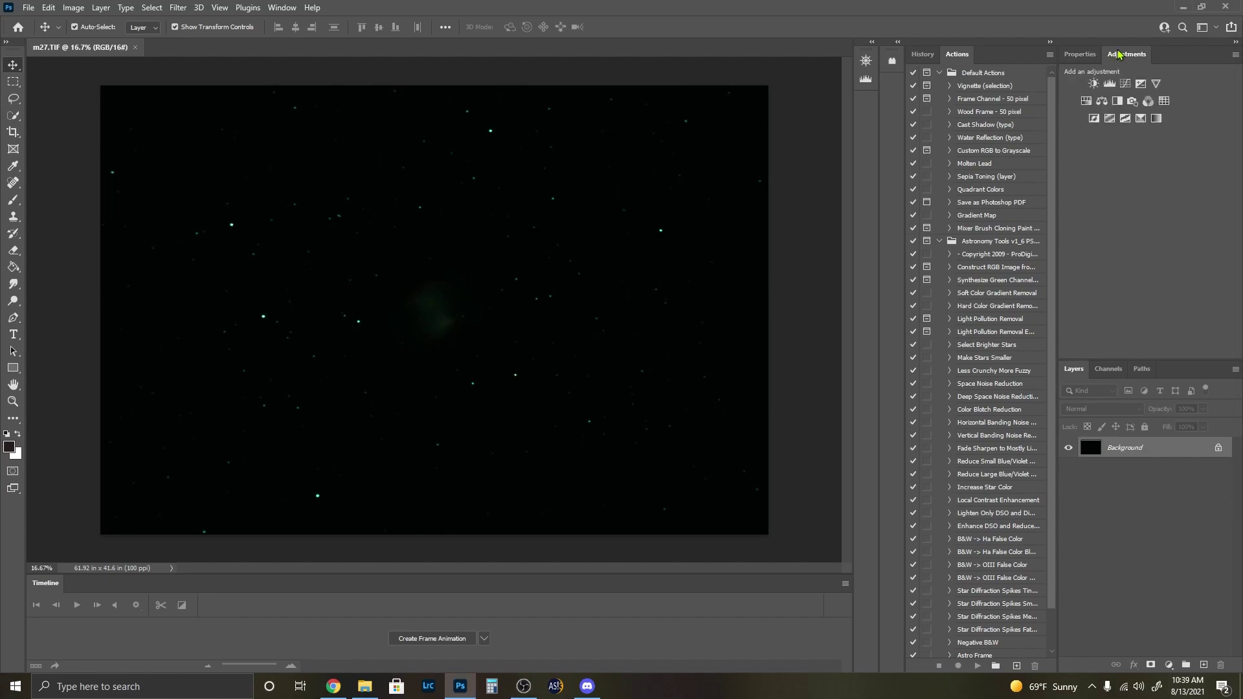
pyautogui.click(1110, 84)
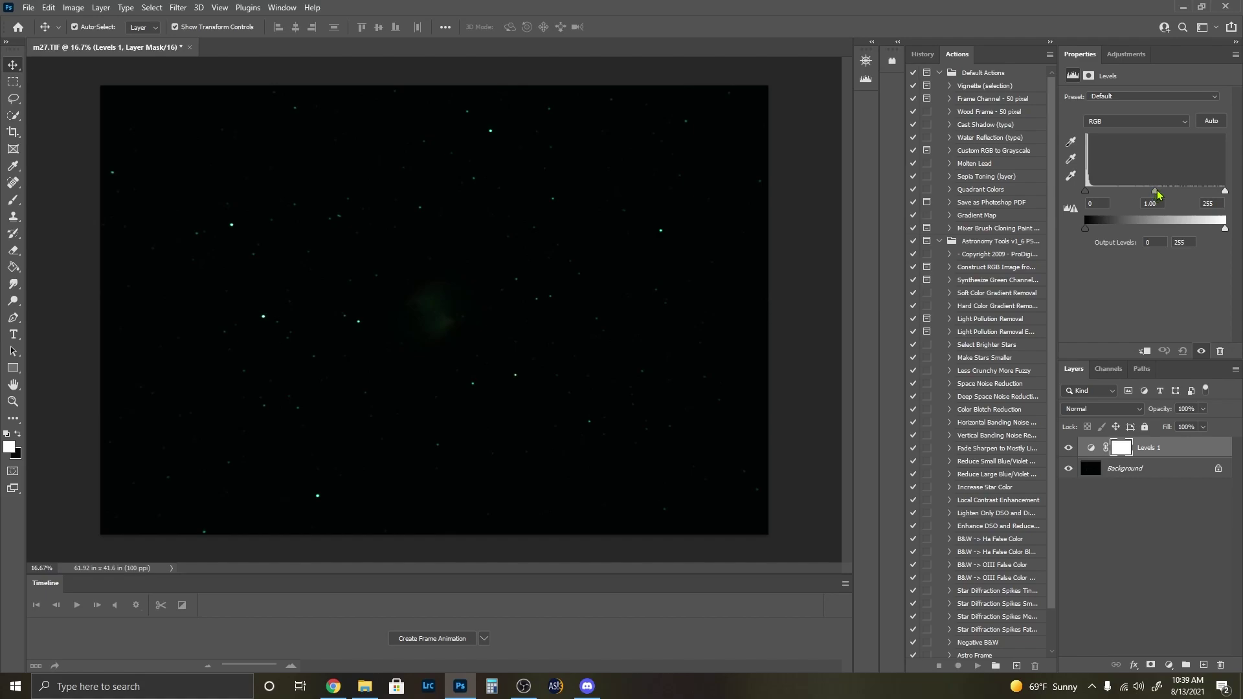
pyautogui.moveTo(1157, 193); pyautogui.dragTo(1104, 187)
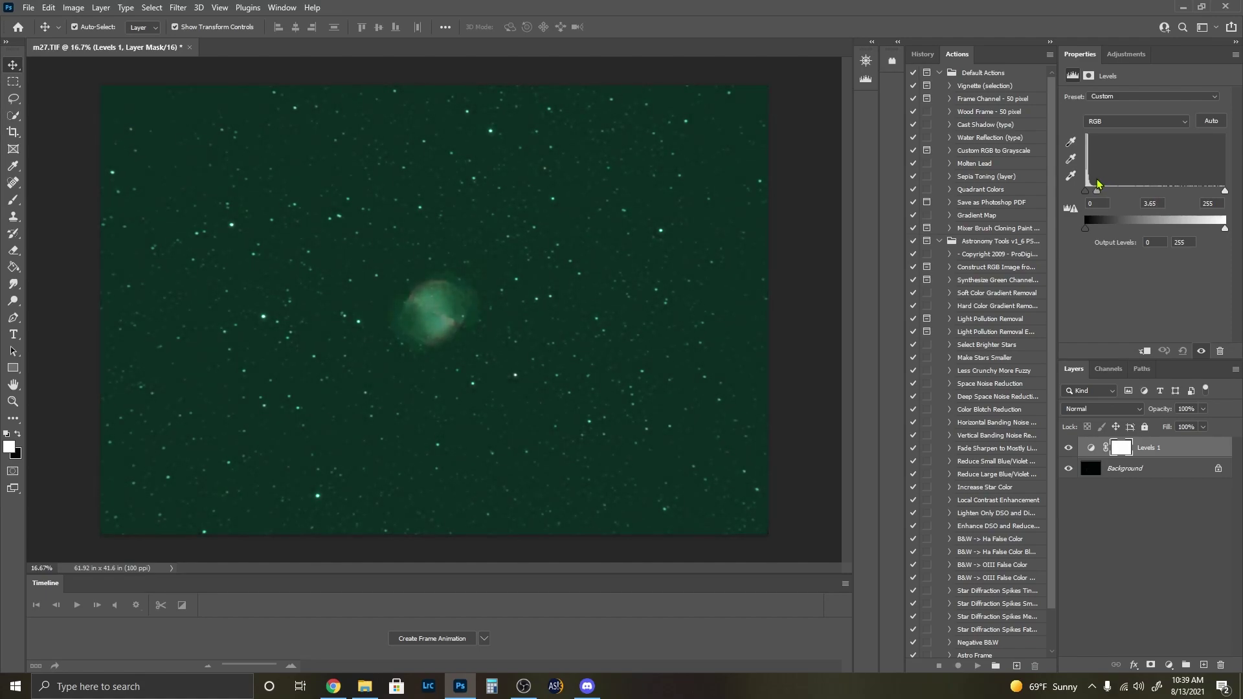
pyautogui.rightClick(1120, 473)
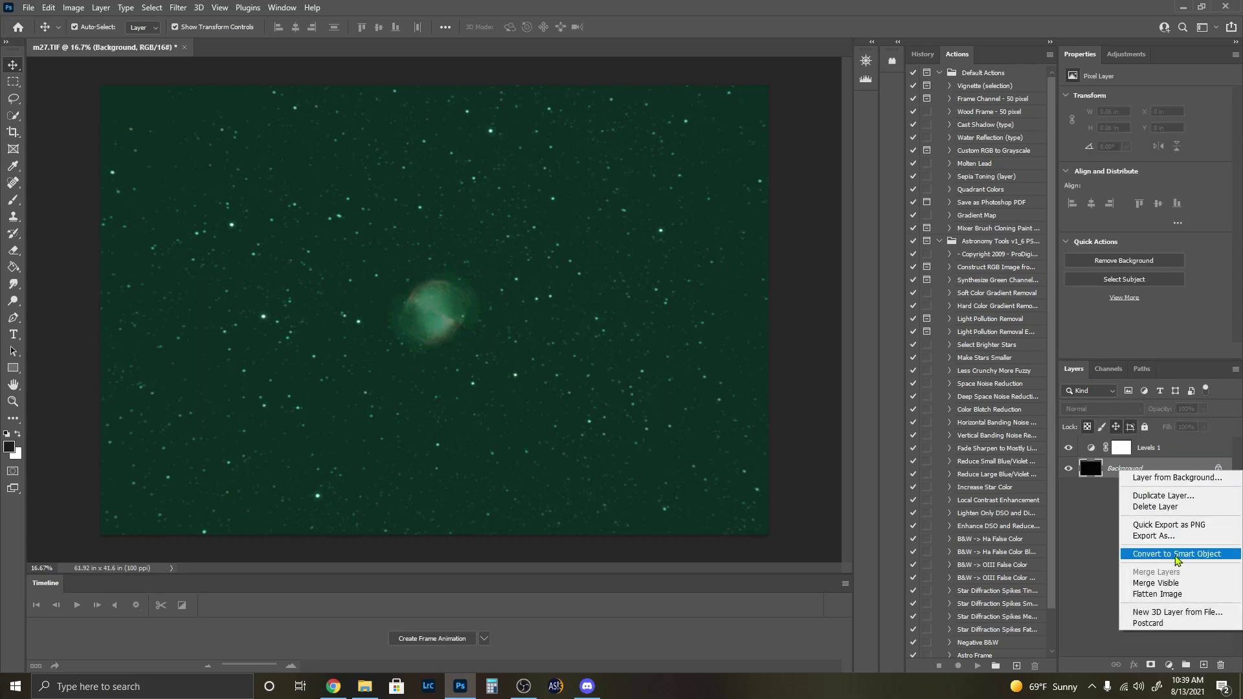
pyautogui.click(1159, 586)
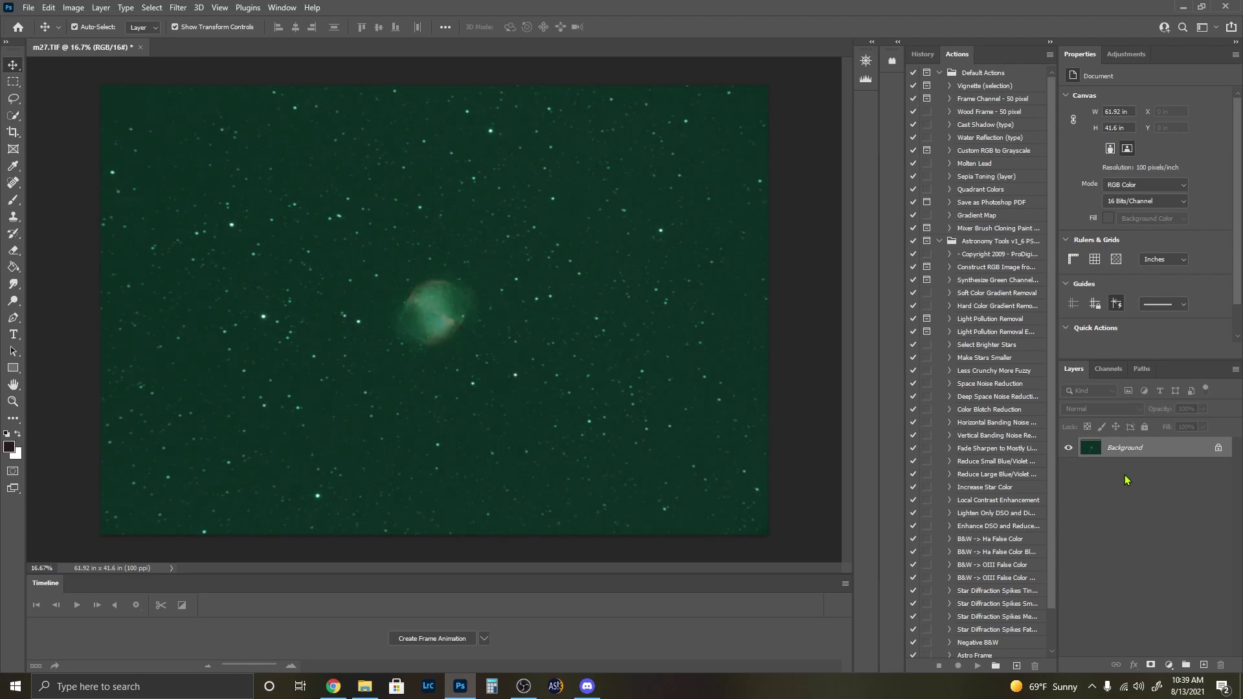
# Step: Show the histogram and try a Levels layer raising Red midtones and clipping Green shadows
pyautogui.click(866, 79)
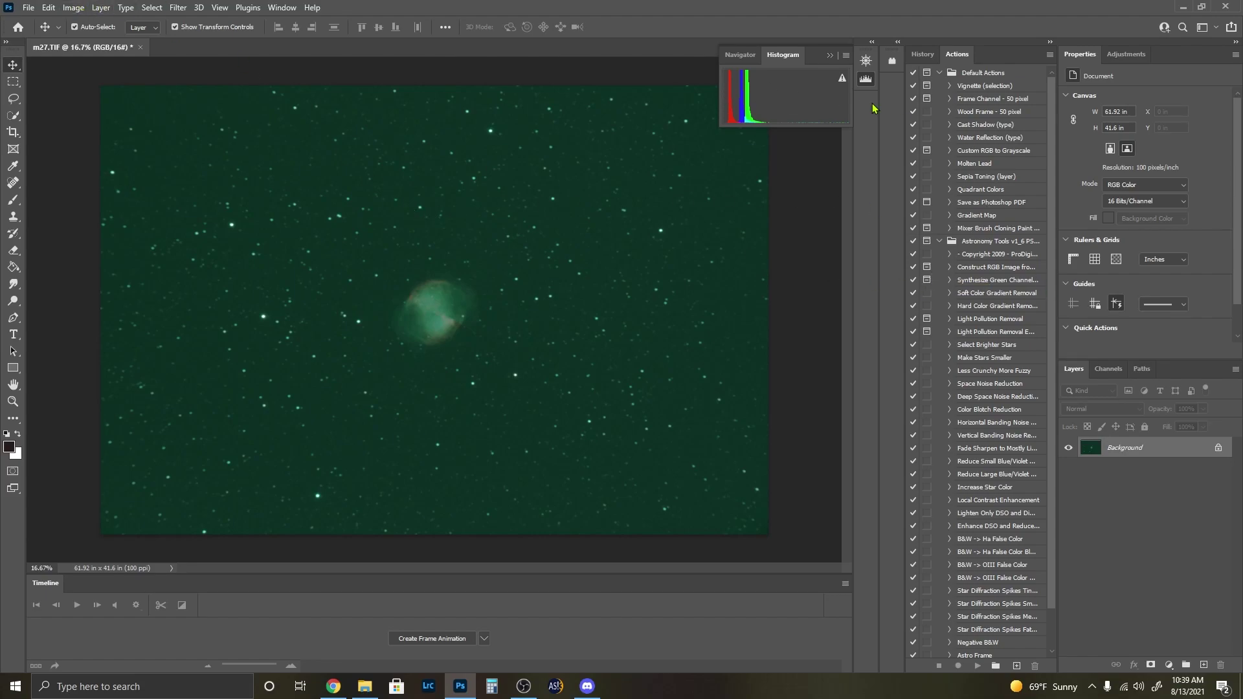
pyautogui.click(1126, 55)
pyautogui.click(1109, 83)
pyautogui.click(1112, 123)
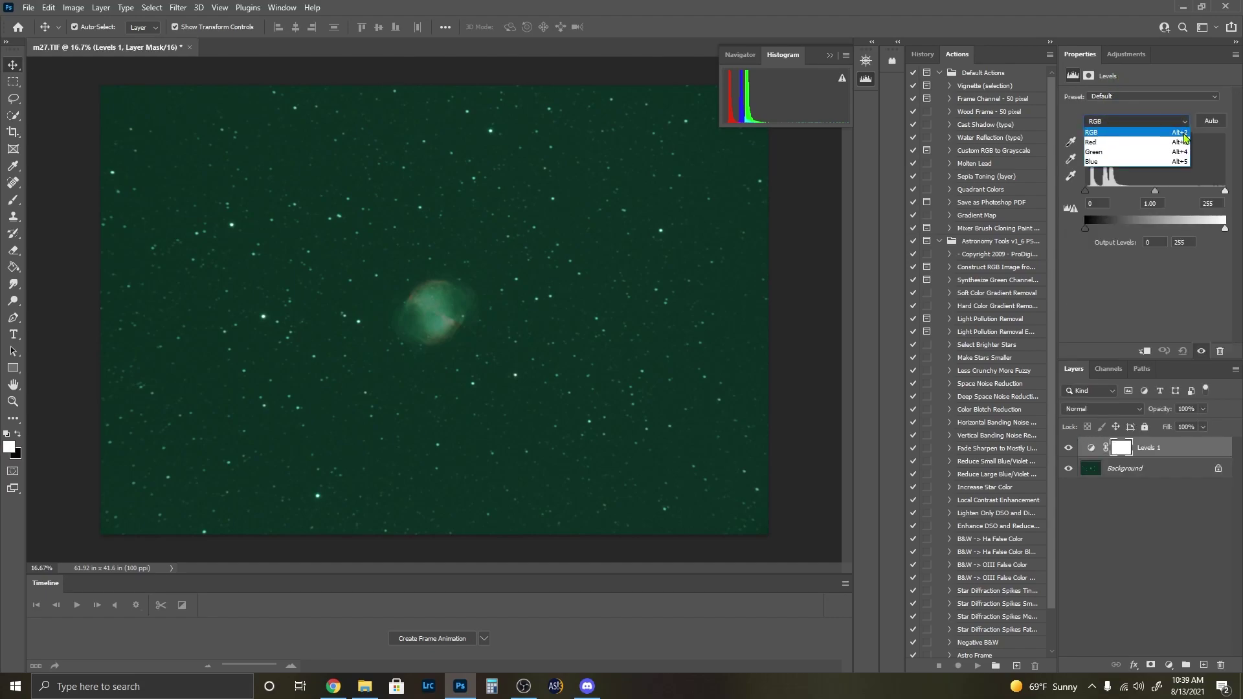
pyautogui.click(1114, 133)
pyautogui.moveTo(1157, 193); pyautogui.dragTo(1132, 180)
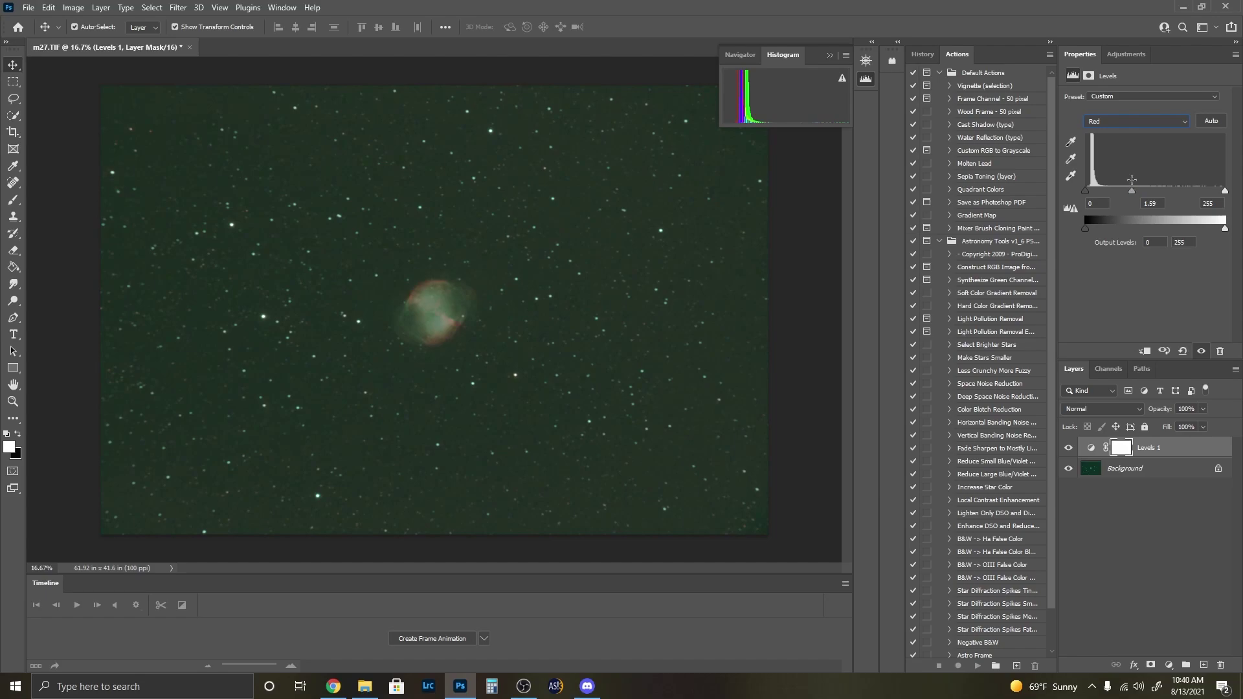
pyautogui.click(1111, 122)
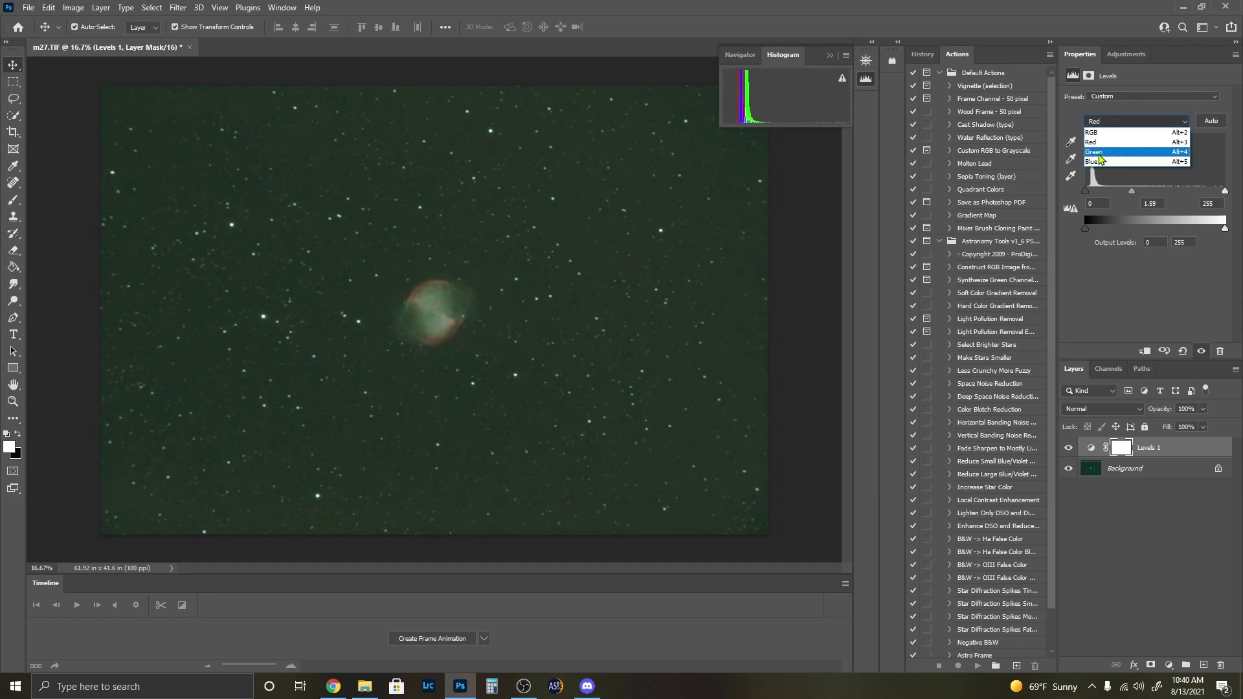
pyautogui.click(1101, 152)
pyautogui.moveTo(1087, 193); pyautogui.dragTo(1097, 193)
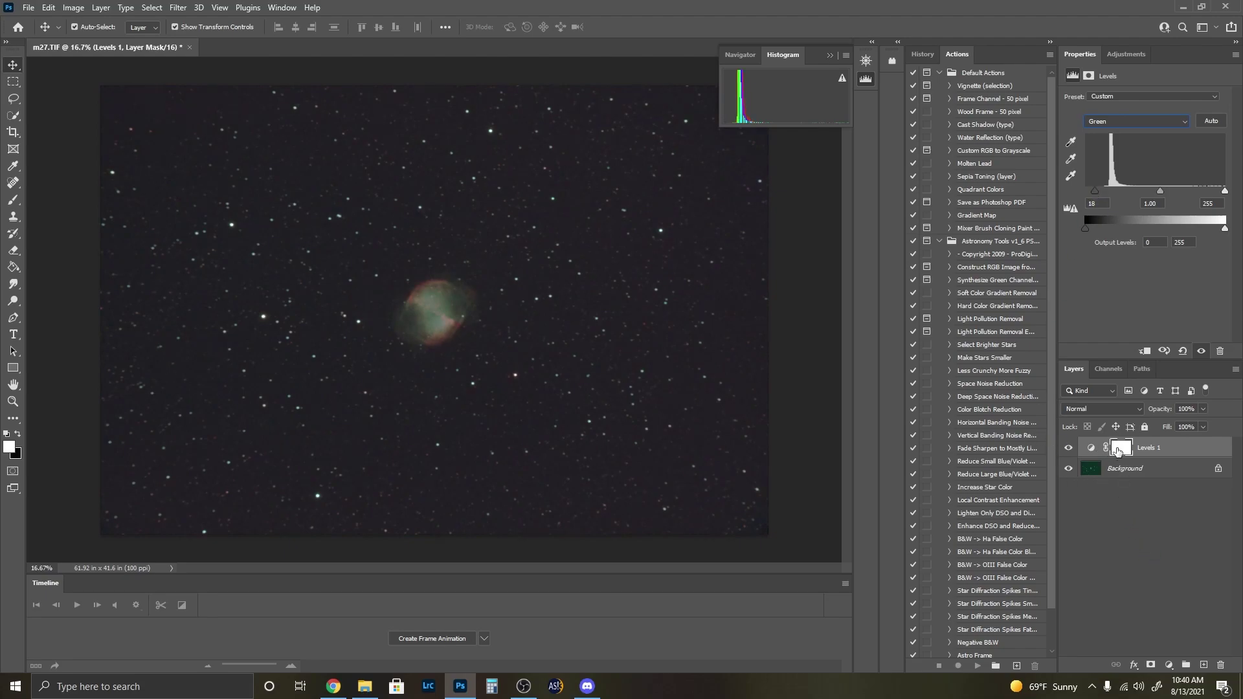
# Step: Delete the trial Levels 1 layer and collapse the Histogram panel
pyautogui.click(1158, 449)
pyautogui.press('Delete')
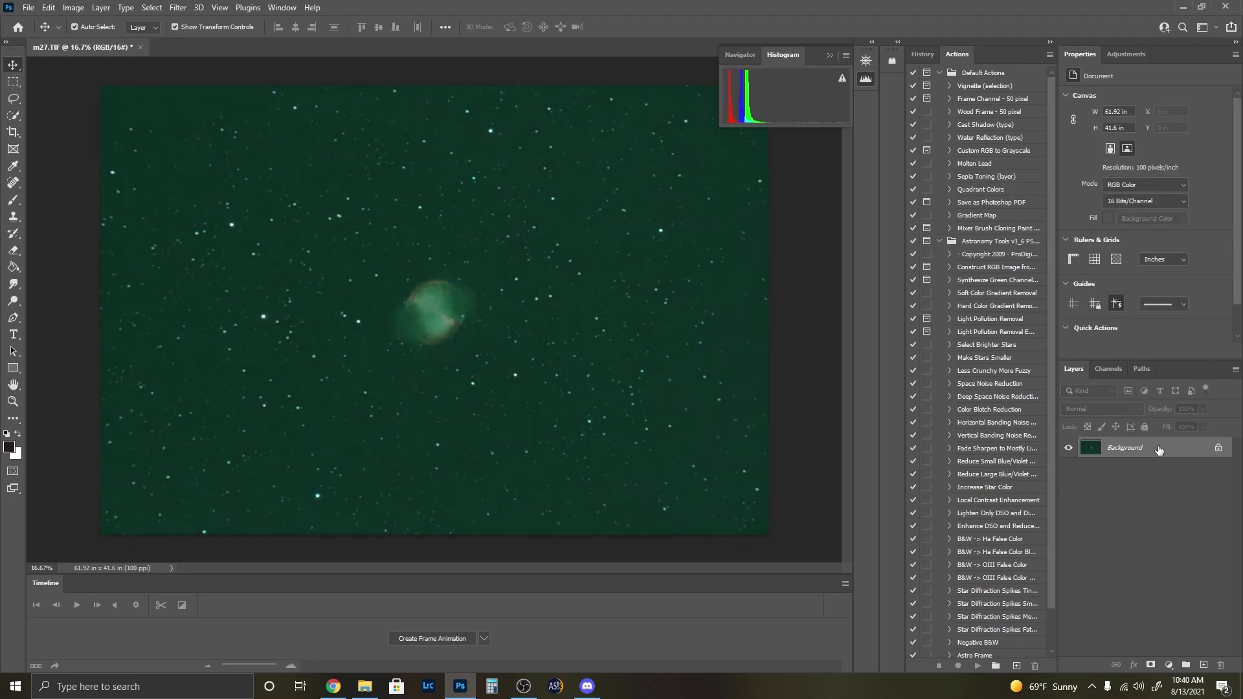
pyautogui.click(829, 55)
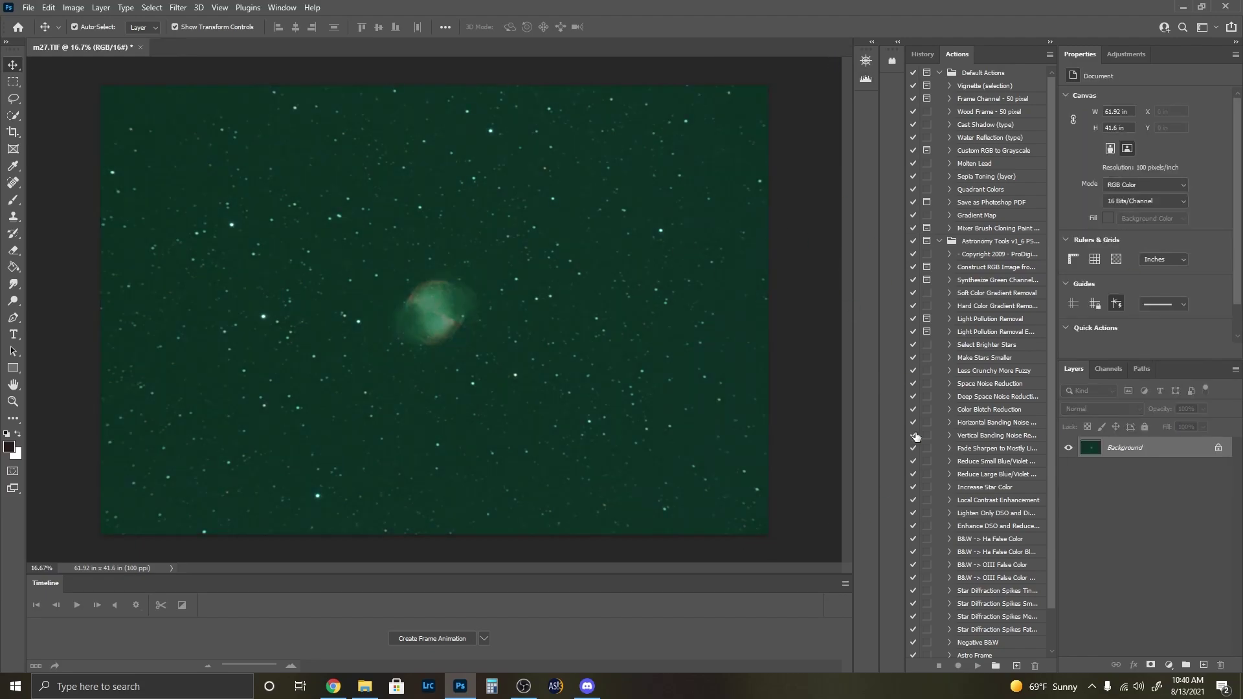
# Step: Create a blank 6192×4160 16-bit grayscale document, then return to m27.TIF and select all
pyautogui.click(28, 9)
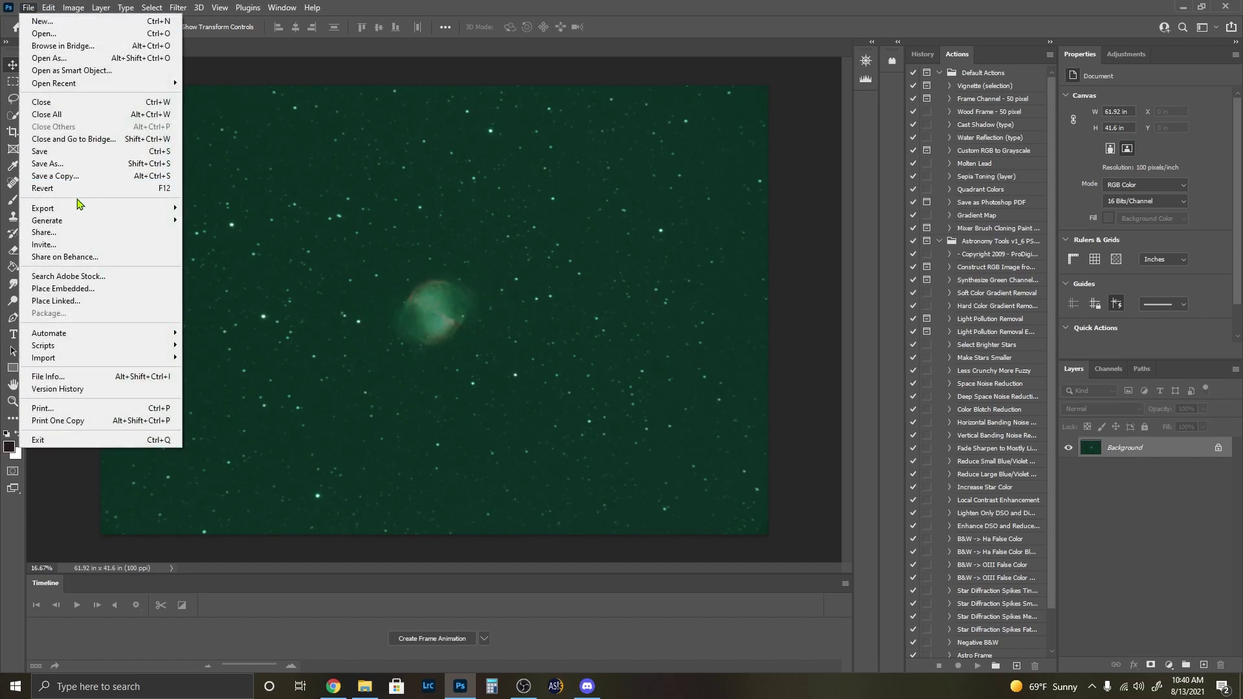
pyautogui.click(17, 28)
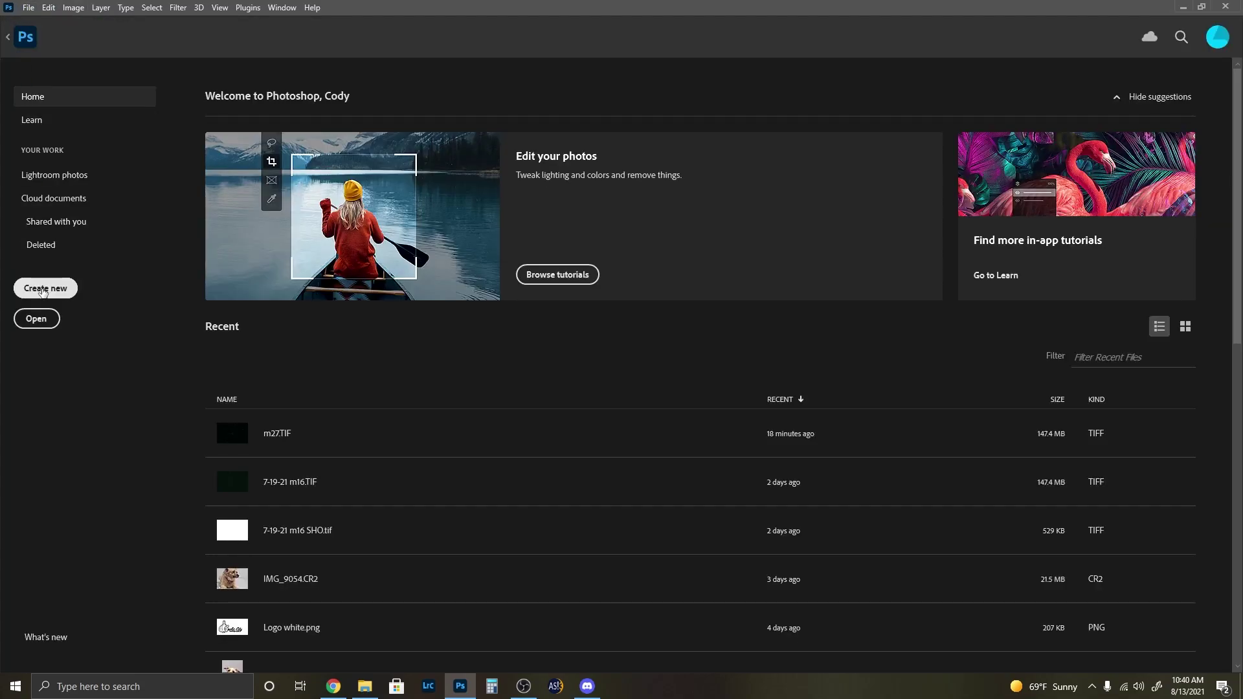
pyautogui.click(45, 288)
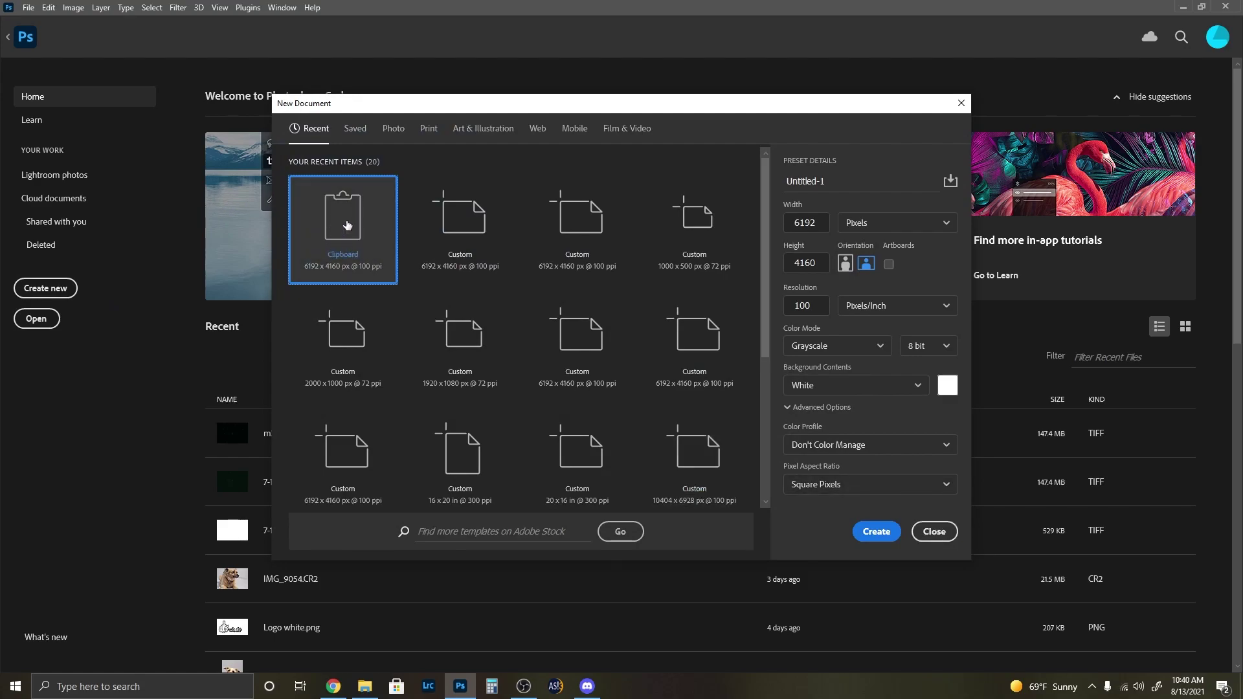
pyautogui.click(945, 347)
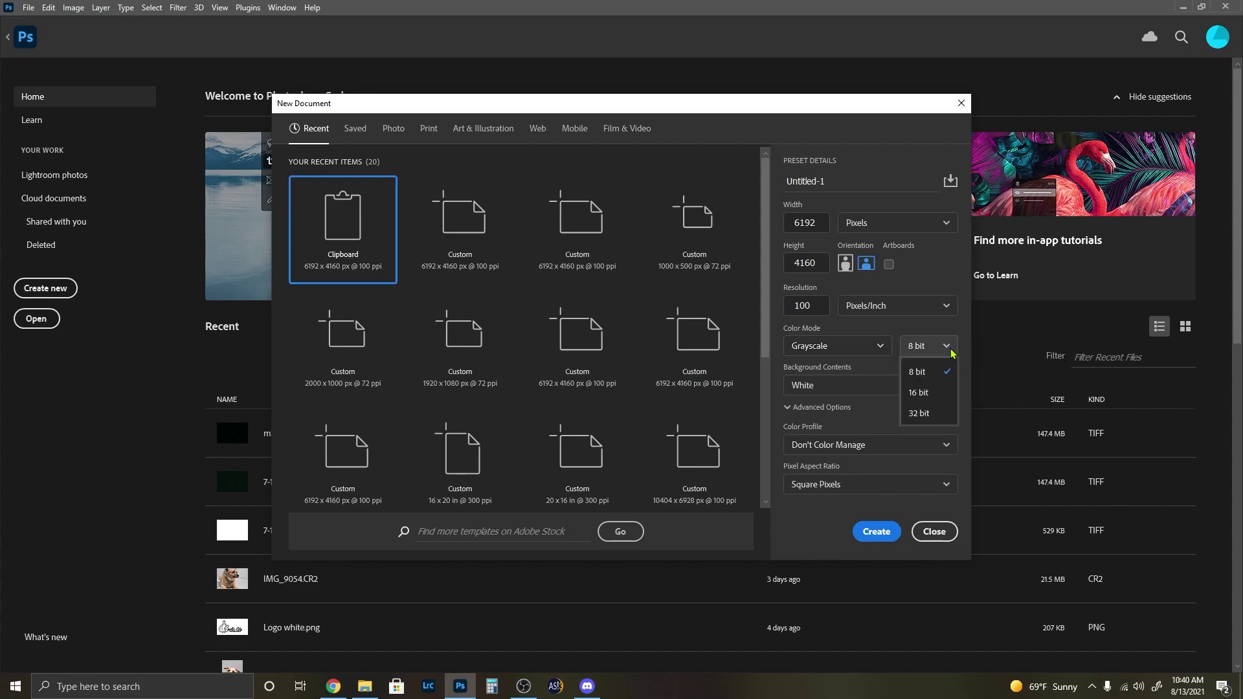
pyautogui.click(923, 394)
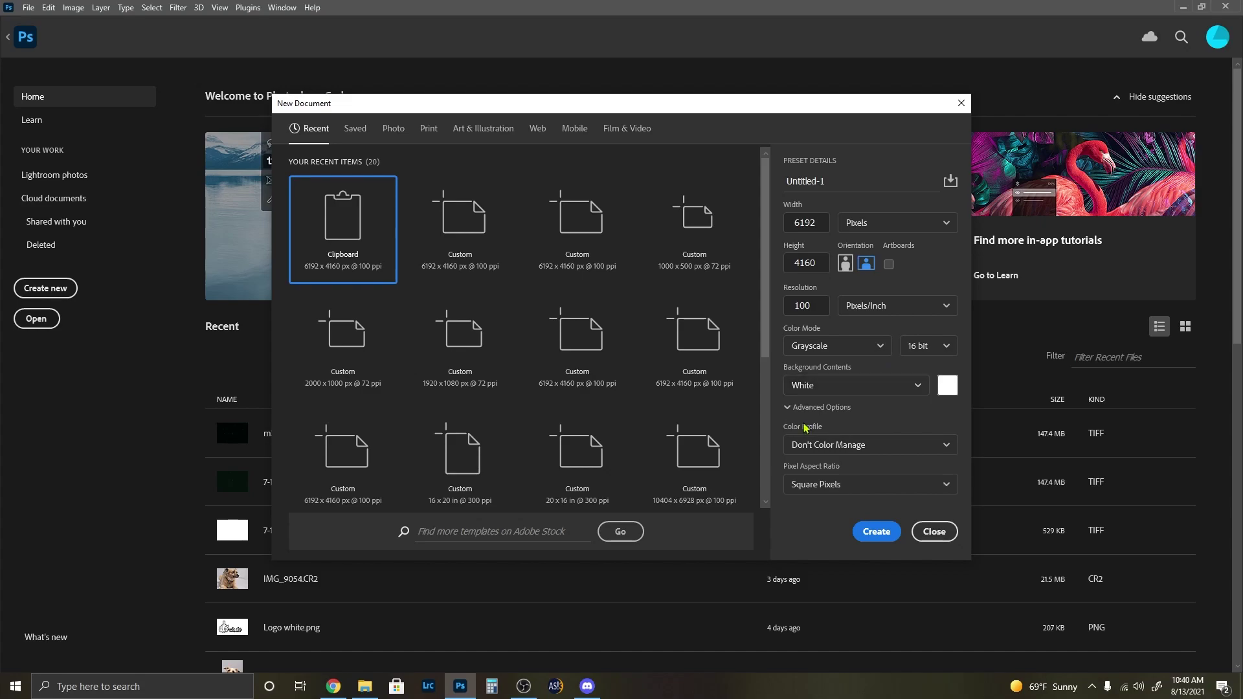
pyautogui.click(876, 531)
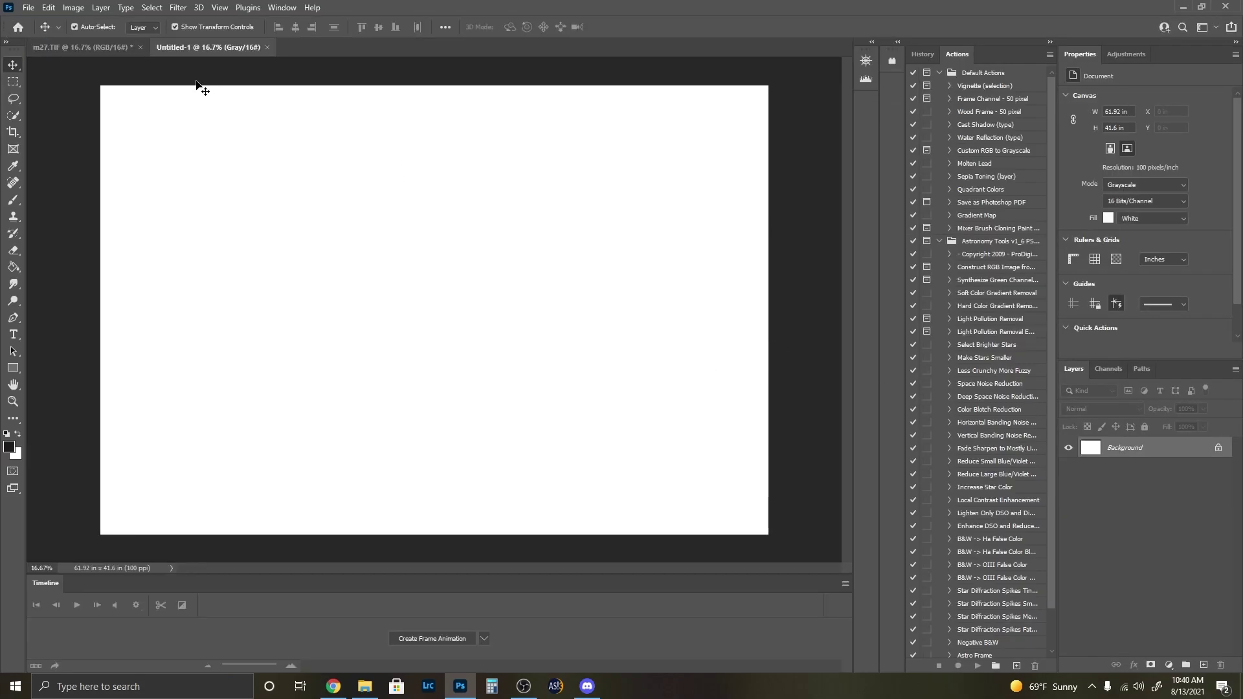
pyautogui.click(78, 47)
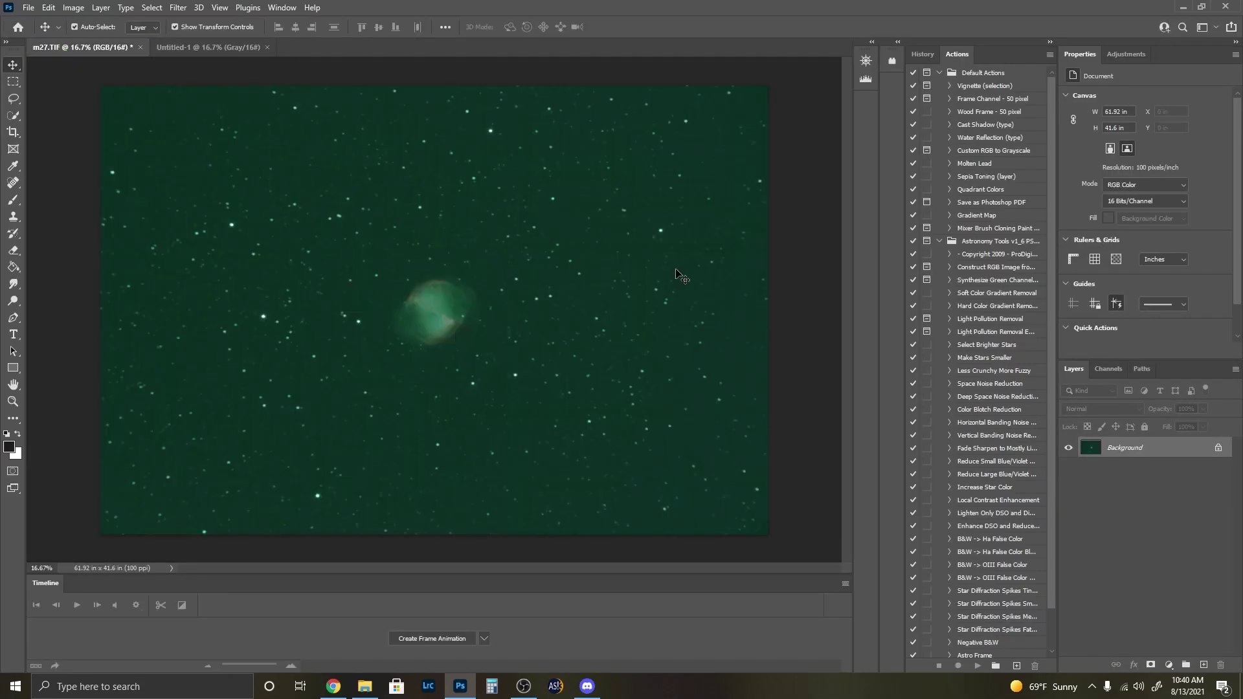
pyautogui.hotkey('ctrl', 'a')
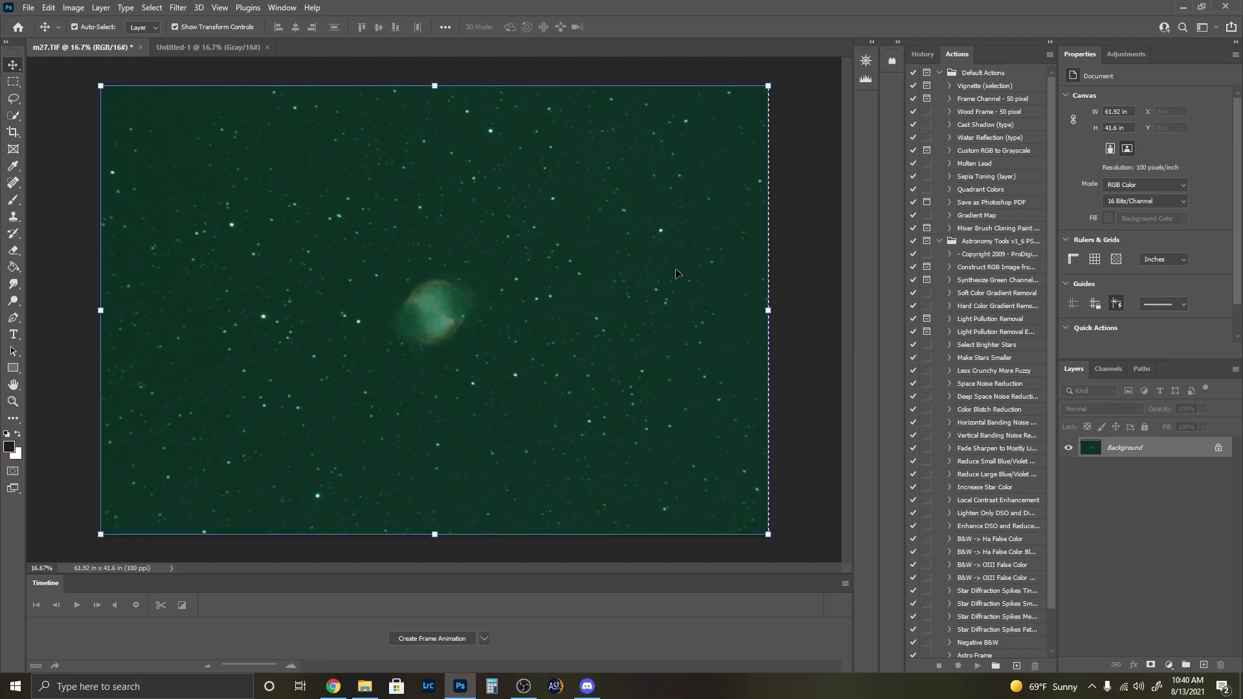
# Step: Create two more blank 6192×4160 grayscale documents, Untitled-2 and Untitled-3
pyautogui.click(18, 27)
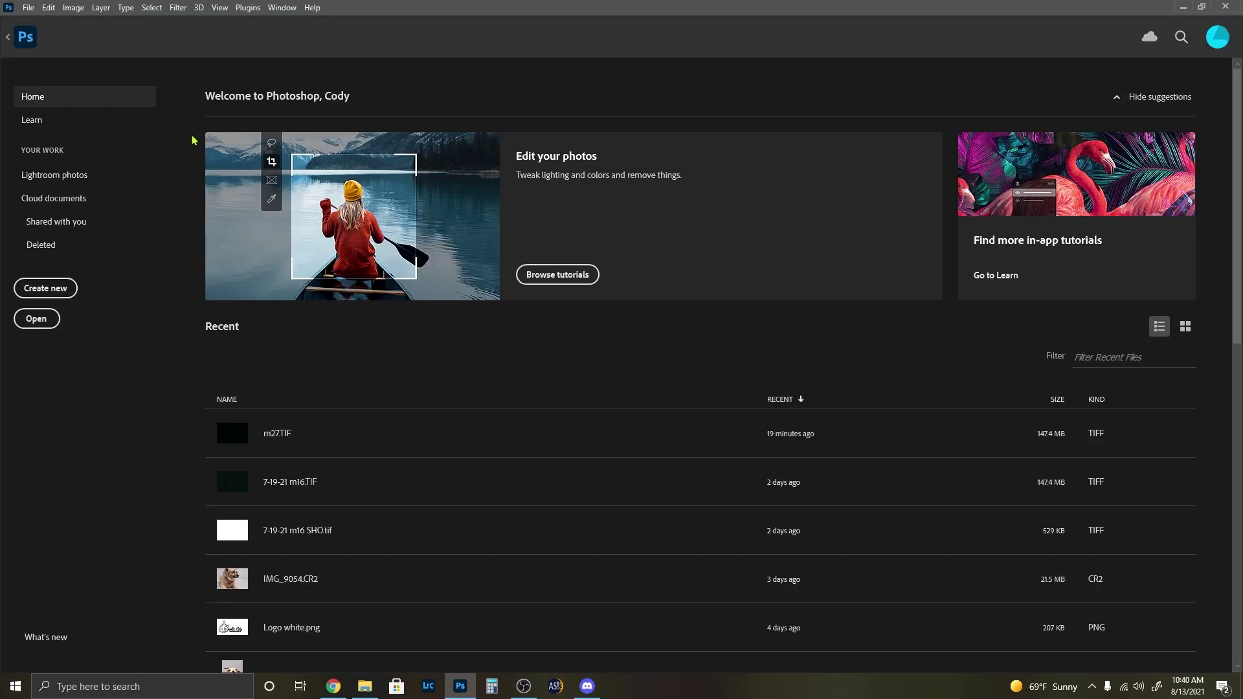
pyautogui.click(65, 289)
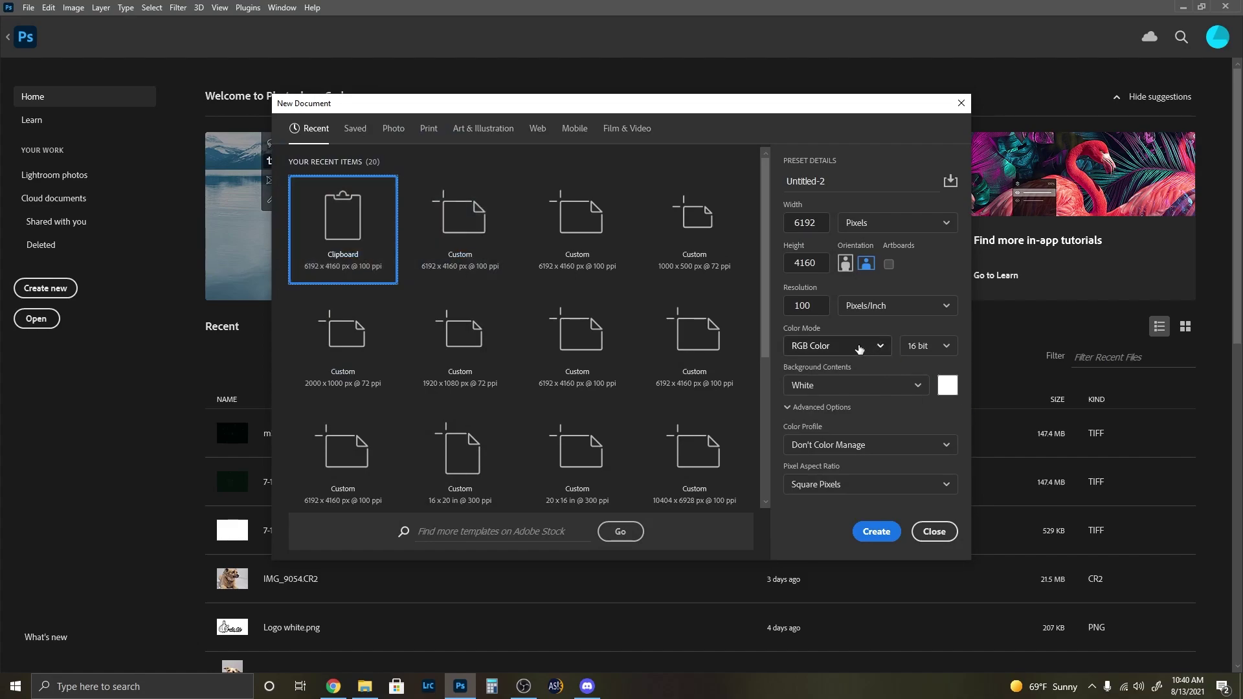
pyautogui.click(860, 348)
pyautogui.click(845, 391)
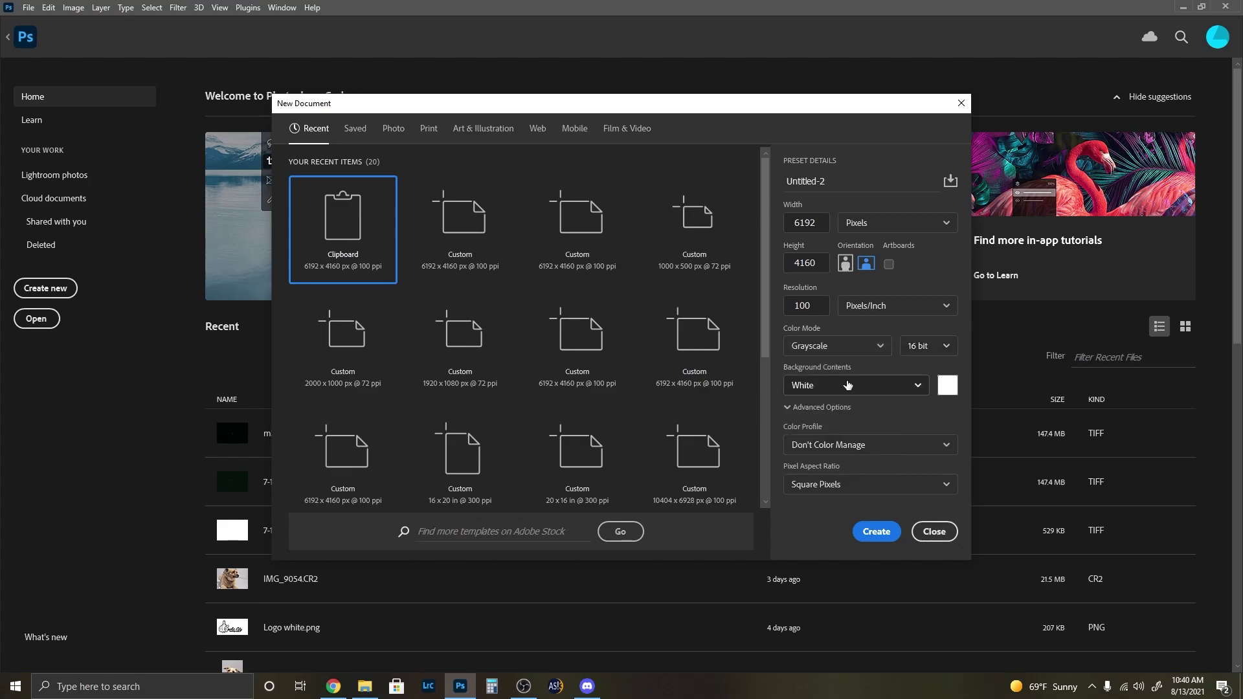
pyautogui.click(877, 531)
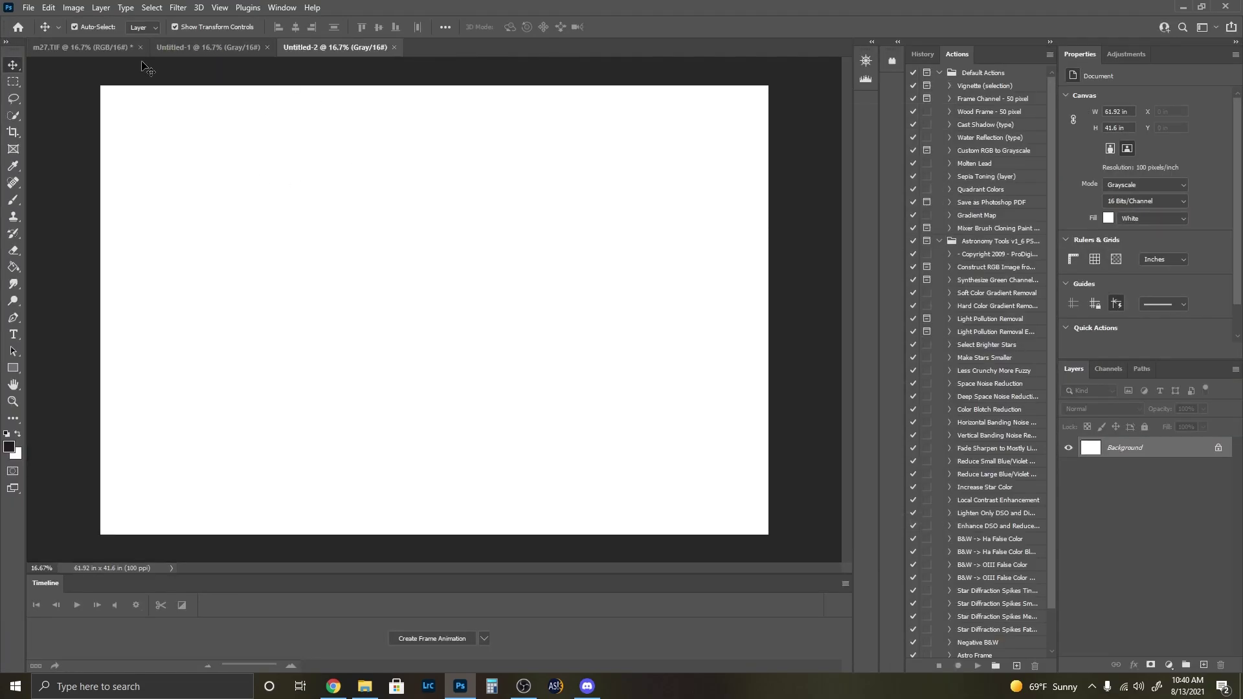
pyautogui.click(13, 24)
pyautogui.click(45, 288)
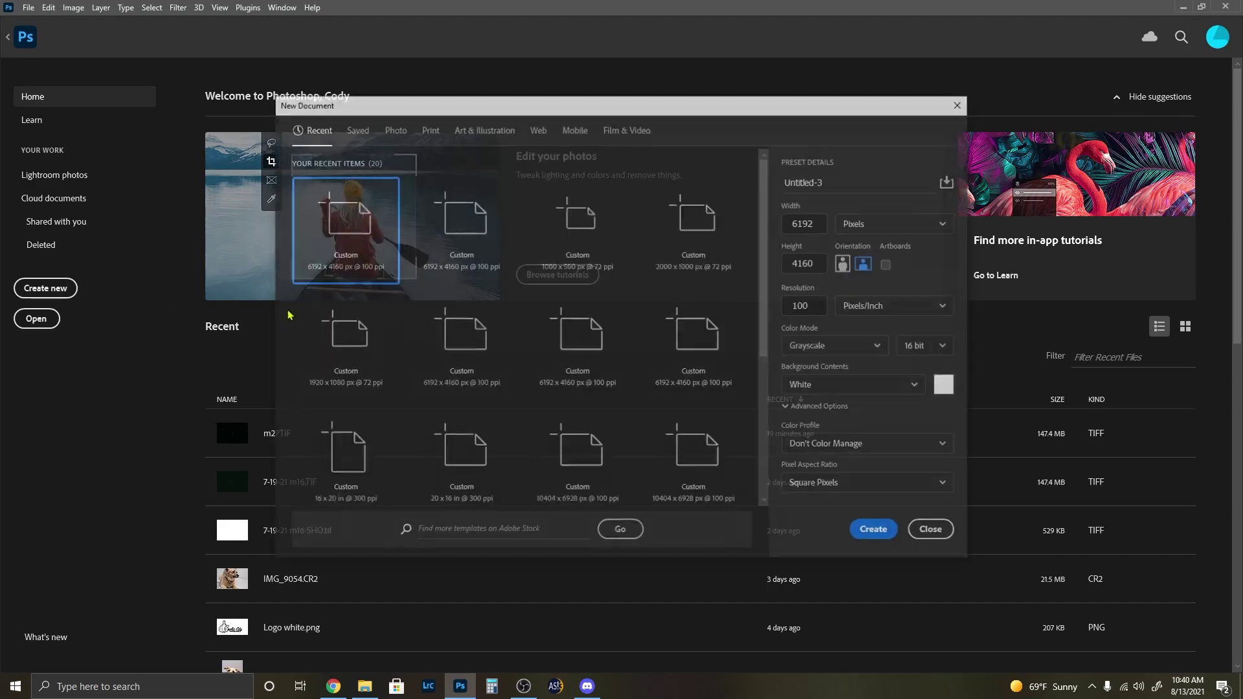
pyautogui.click(879, 346)
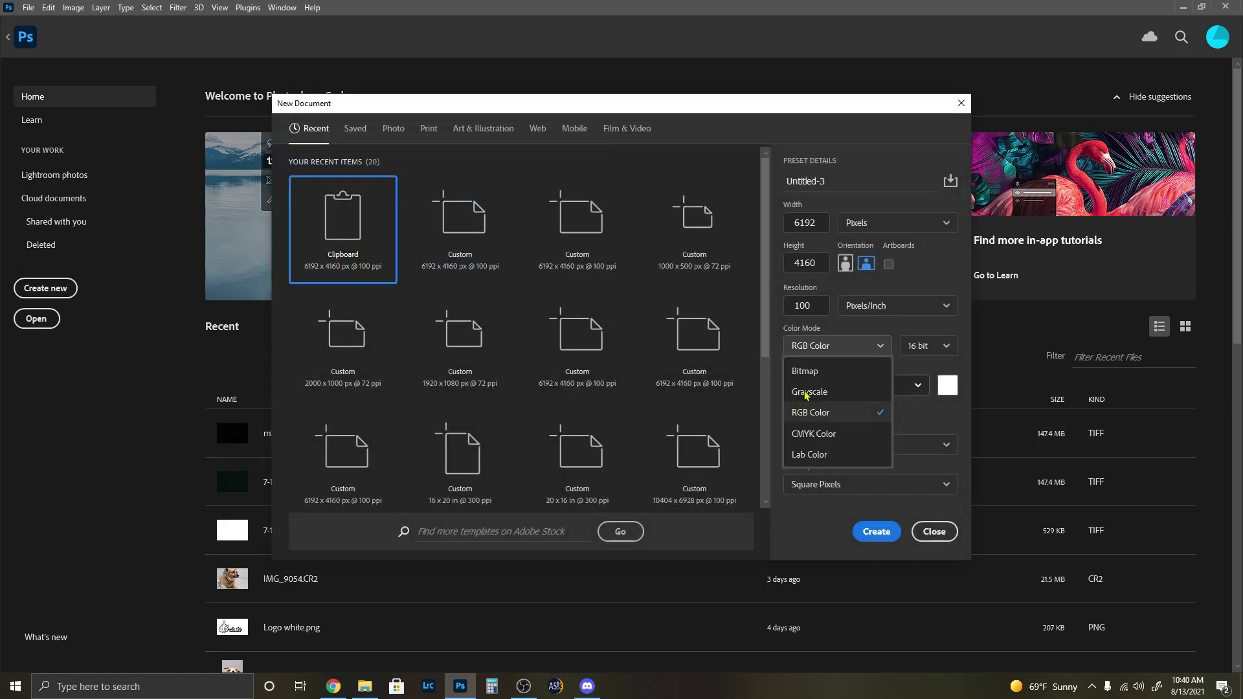
pyautogui.click(845, 392)
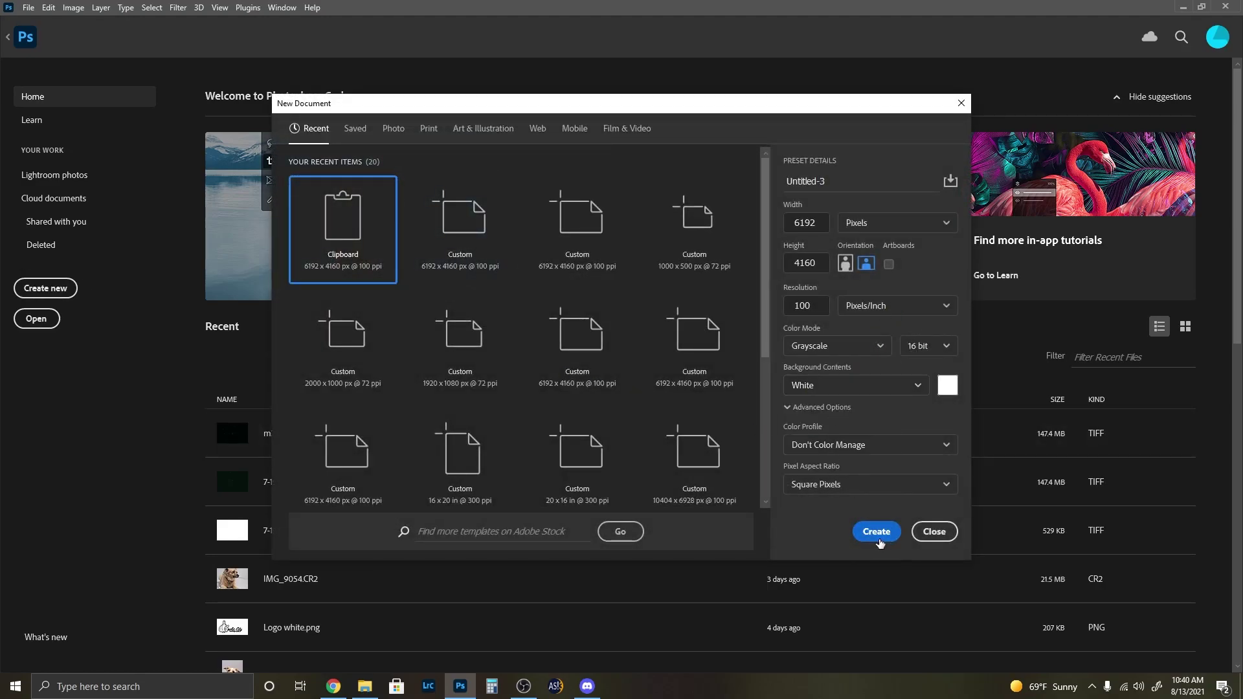
pyautogui.click(877, 532)
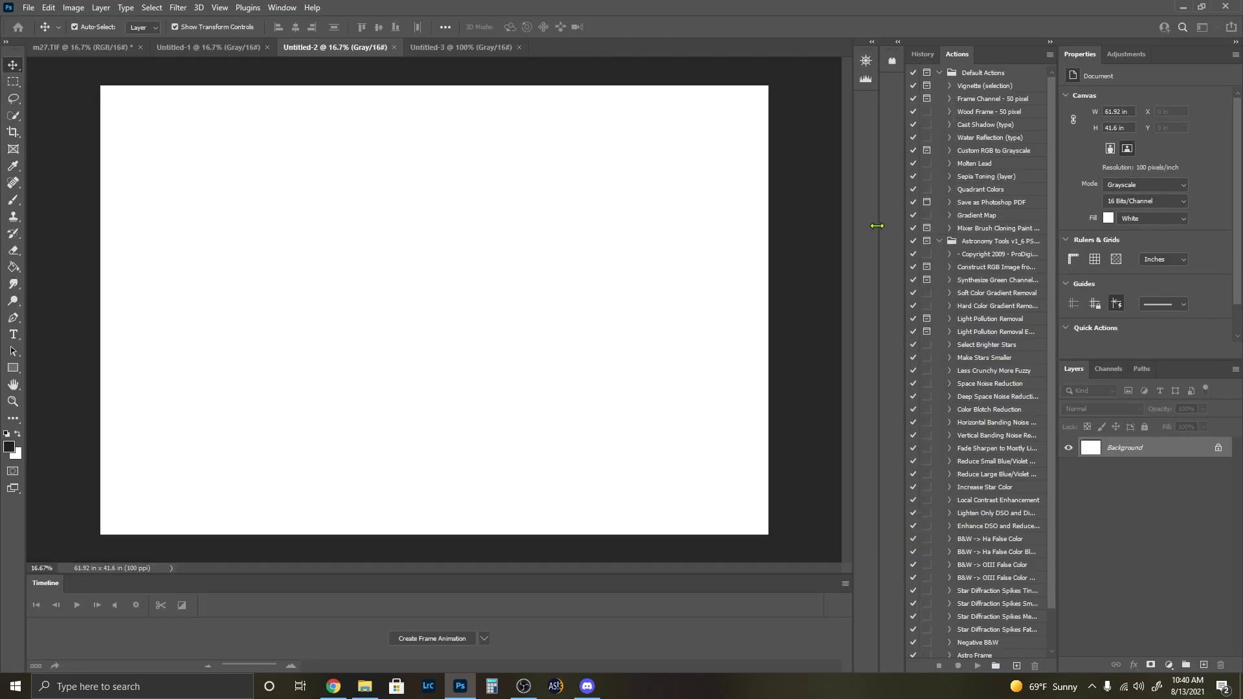
# Step: Create a blank 16-bit RGB document, Untitled-4, at the same canvas size
pyautogui.click(18, 29)
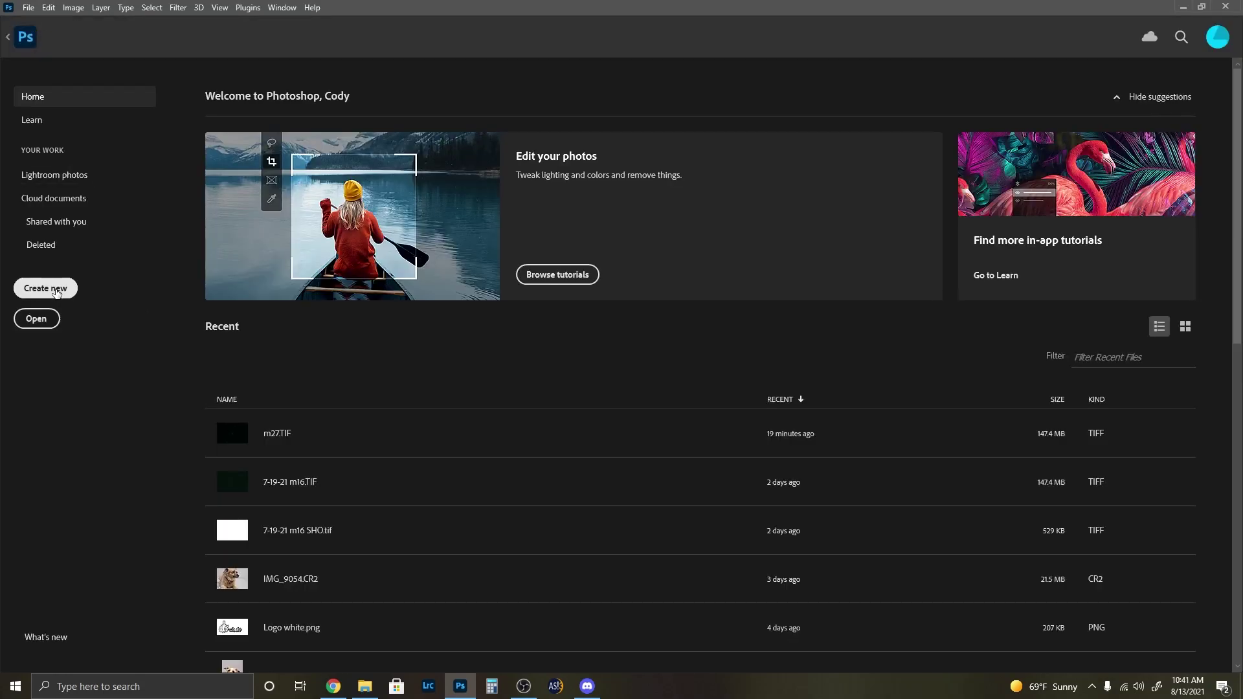
pyautogui.click(45, 288)
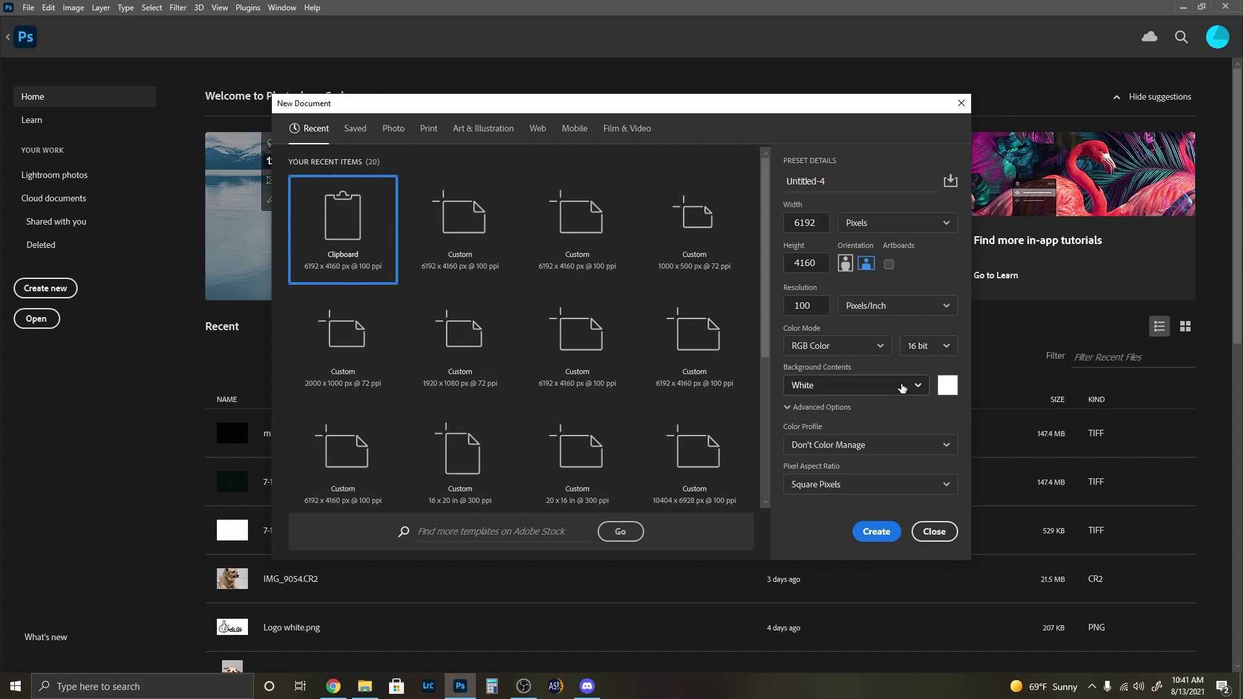
pyautogui.click(877, 534)
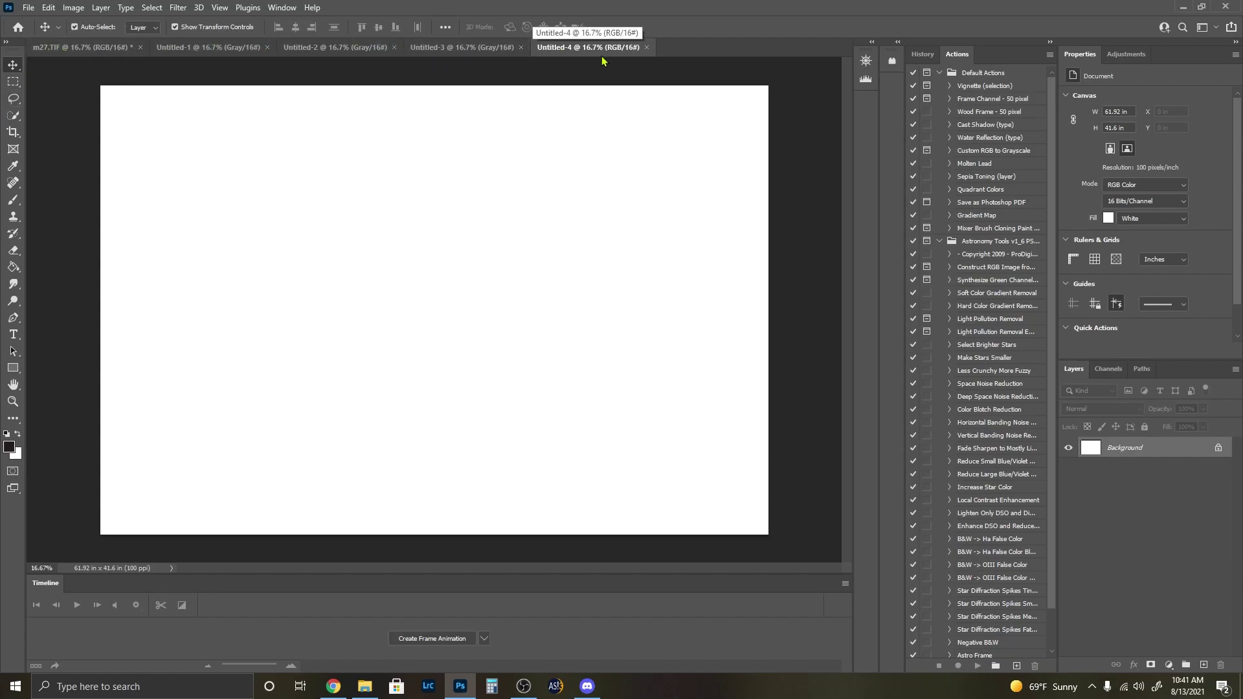
# Step: Deselect the M27 image and hide its Red channel, leaving green and blue visible
pyautogui.click(92, 51)
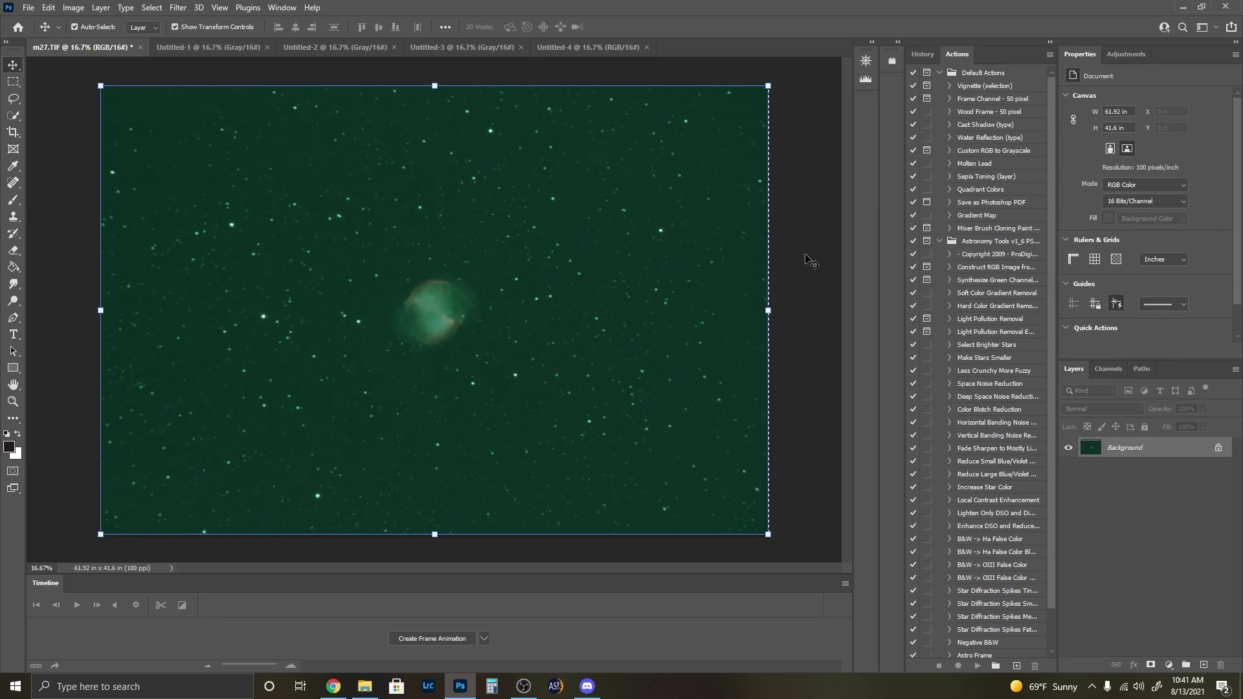
pyautogui.click(151, 8)
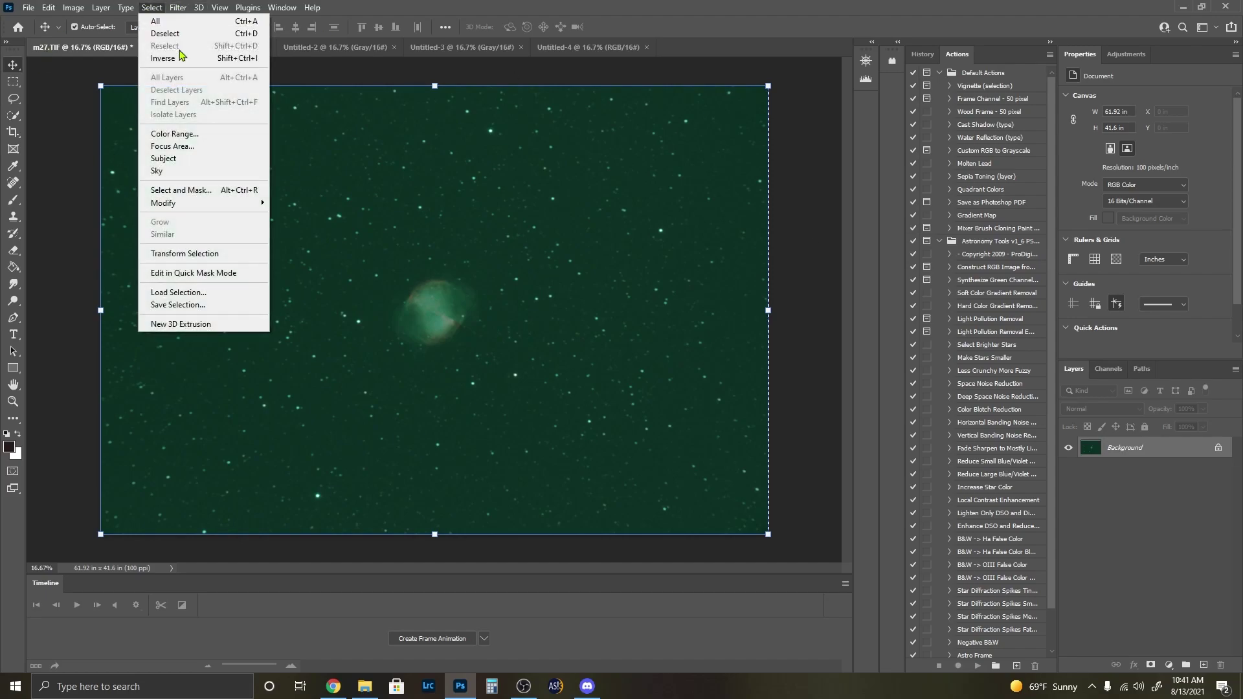
pyautogui.click(166, 33)
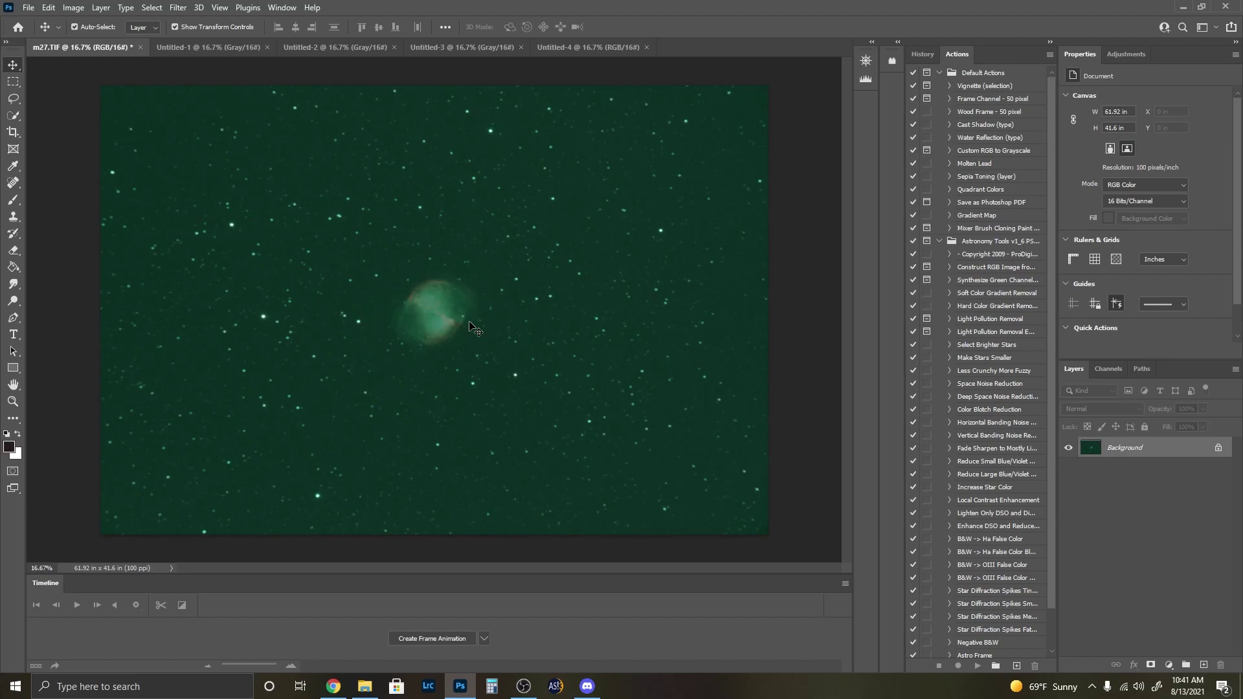
pyautogui.click(1107, 369)
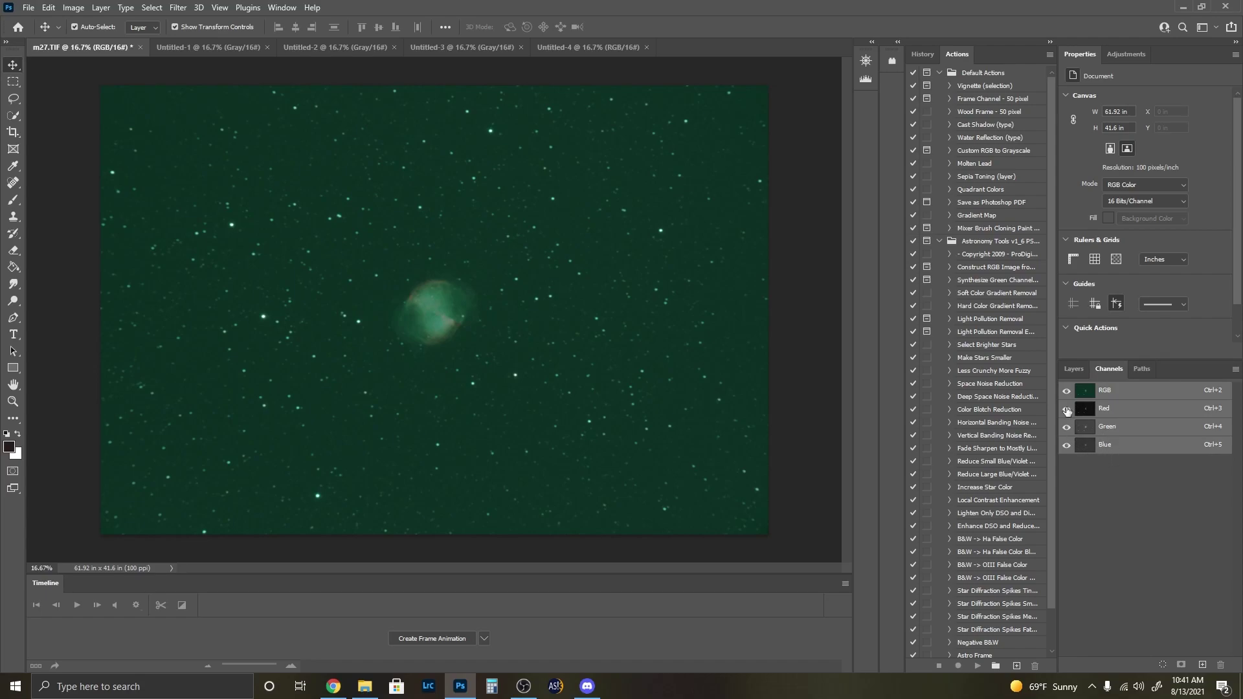
pyautogui.click(1066, 408)
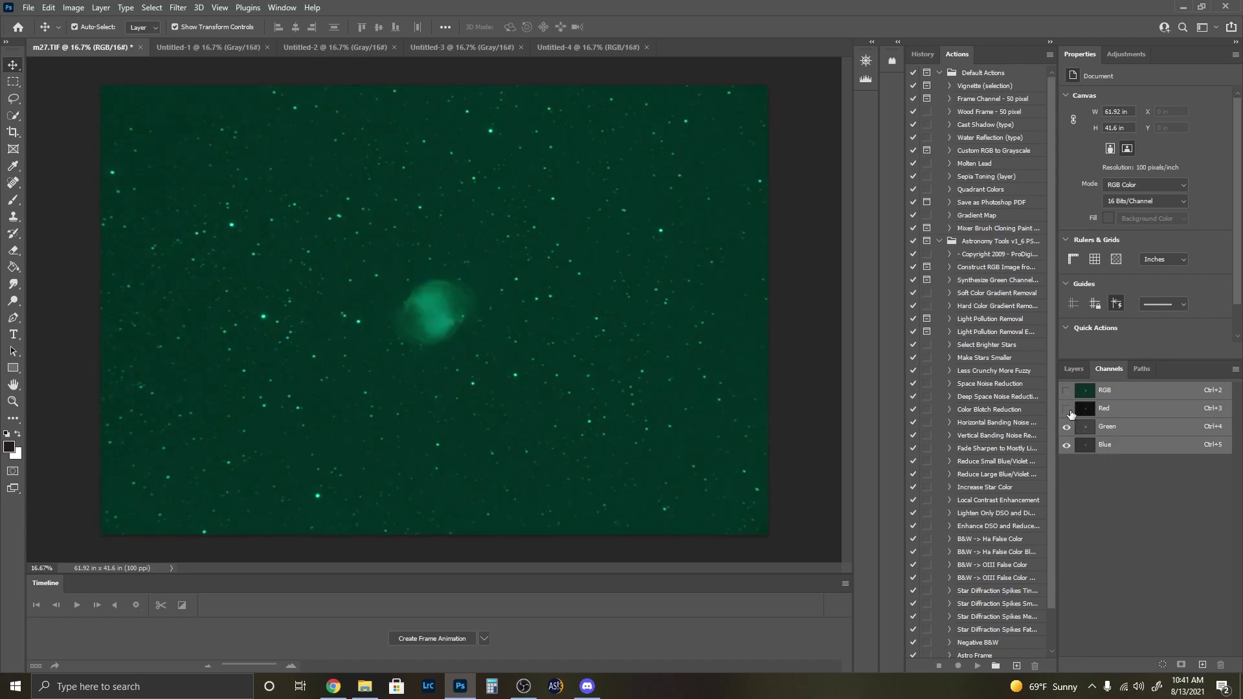
pyautogui.click(1067, 428)
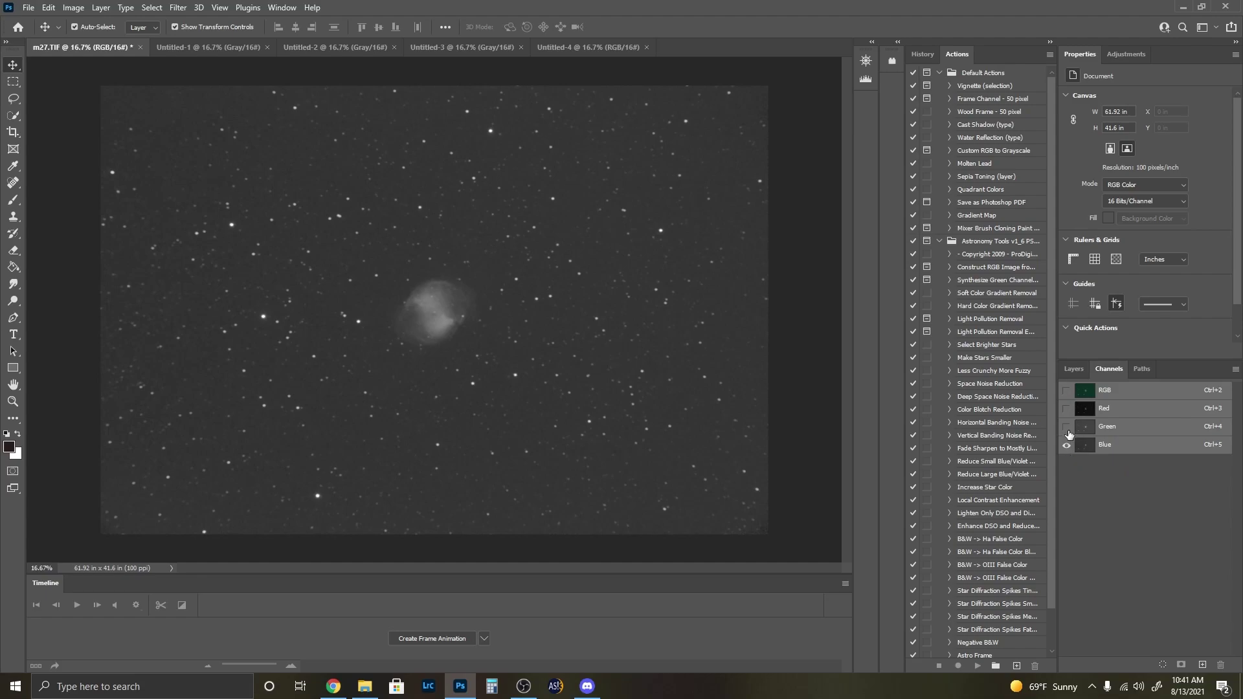
pyautogui.click(1067, 427)
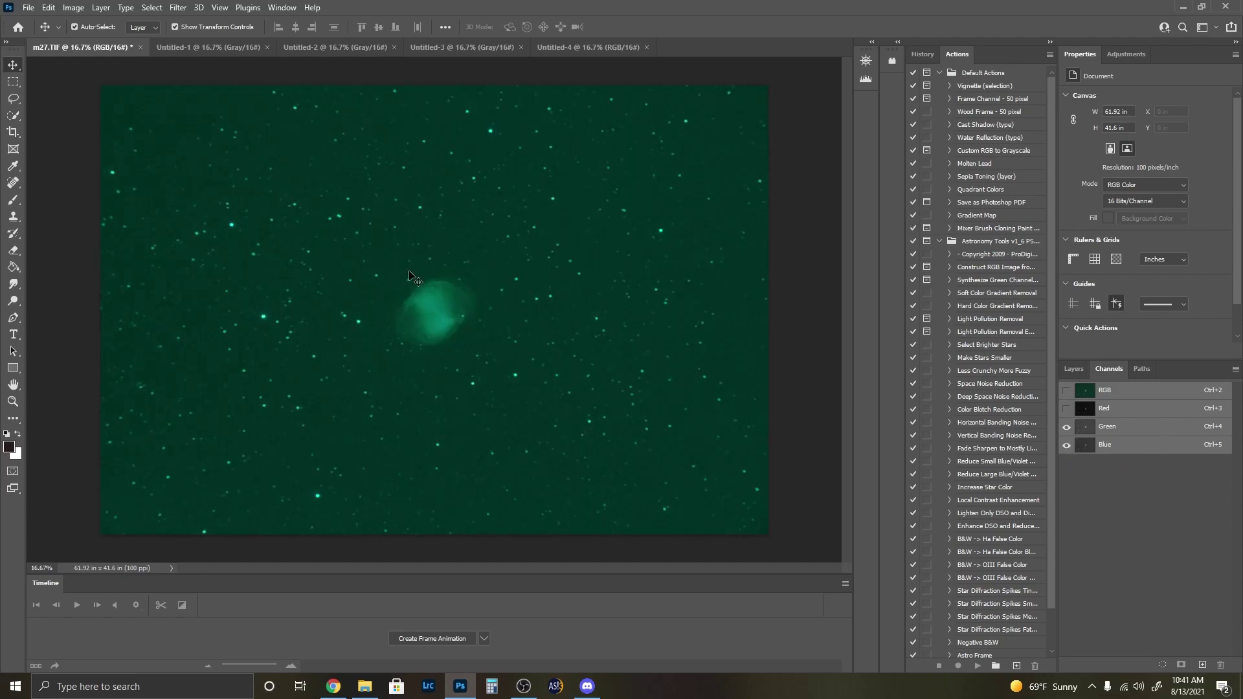
# Step: View only the M27 Red channel, select all, and paste it into Untitled-1
pyautogui.click(1066, 429)
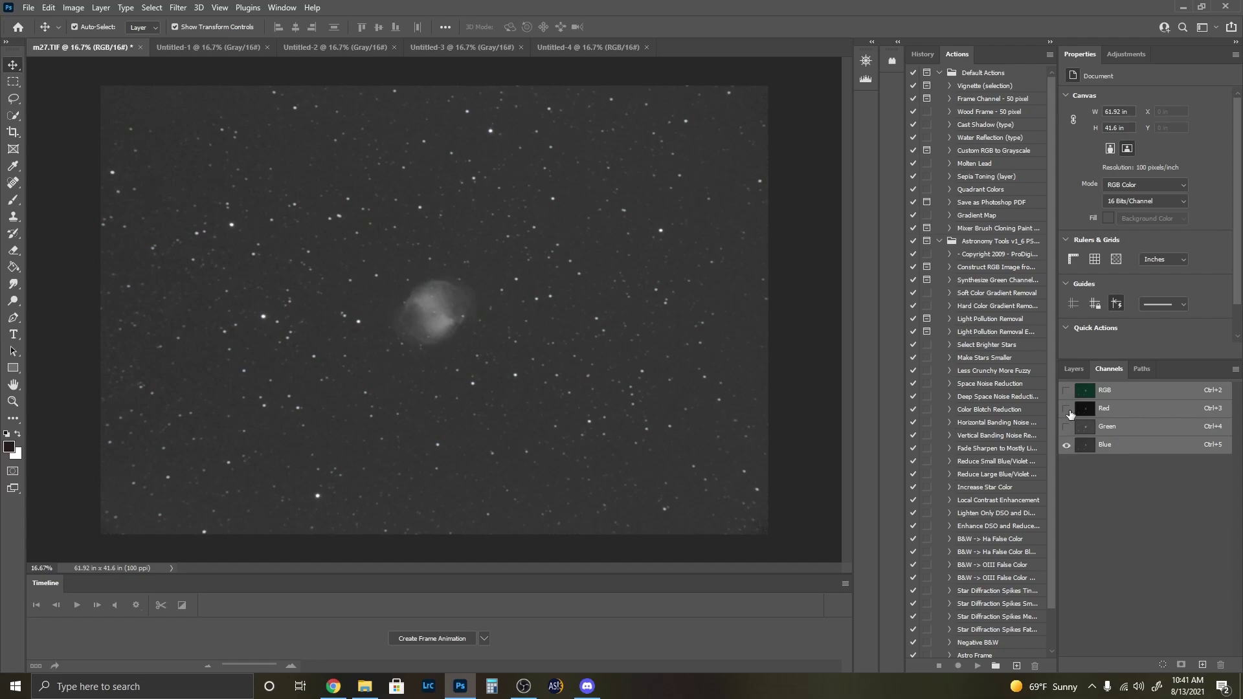
pyautogui.click(1066, 408)
pyautogui.click(1067, 444)
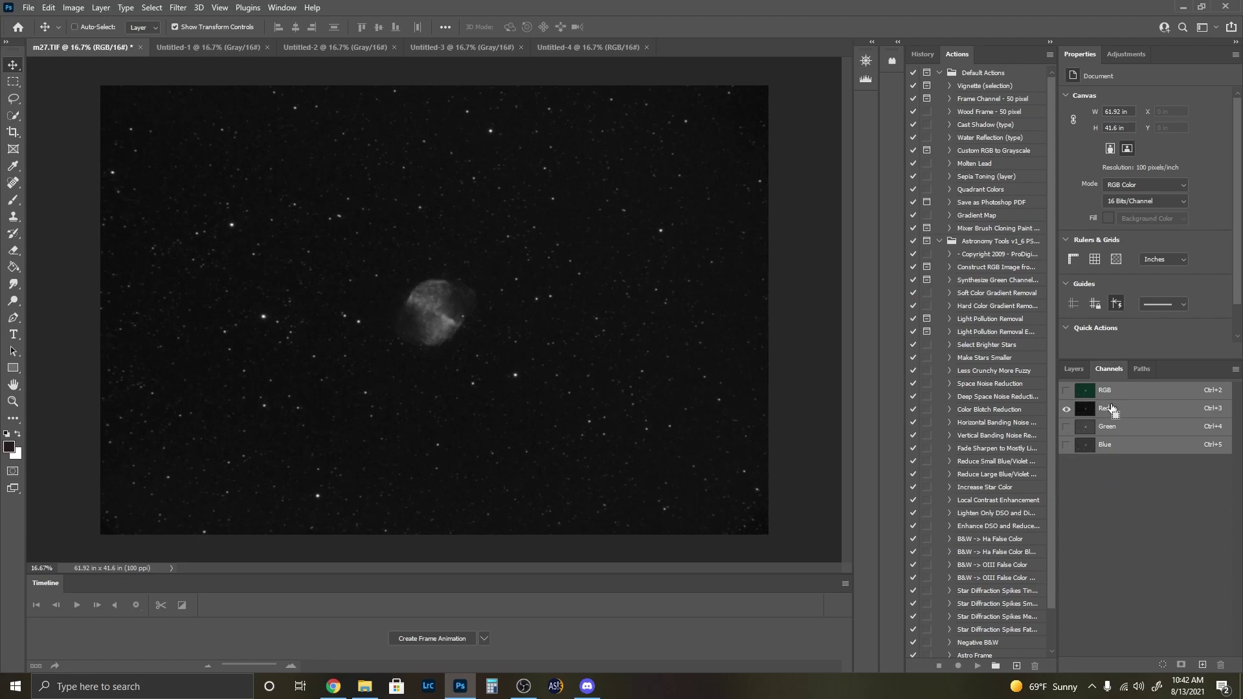
pyautogui.hotkey('ctrl', 'a')
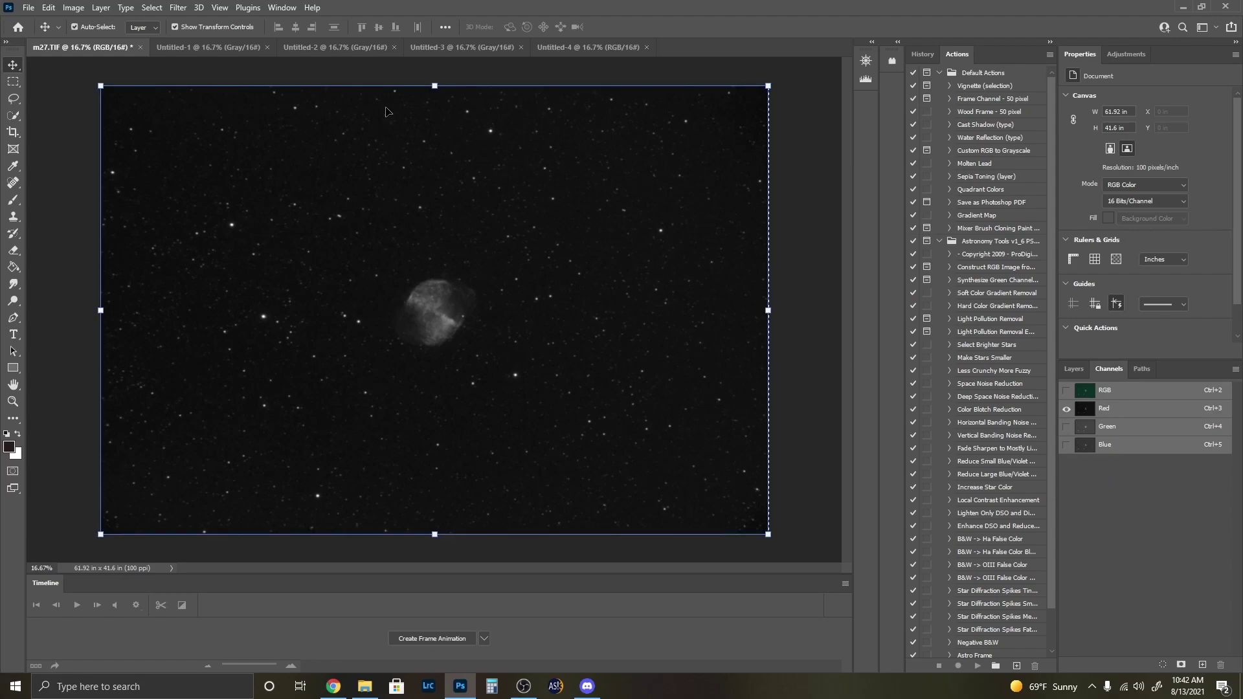
pyautogui.click(213, 47)
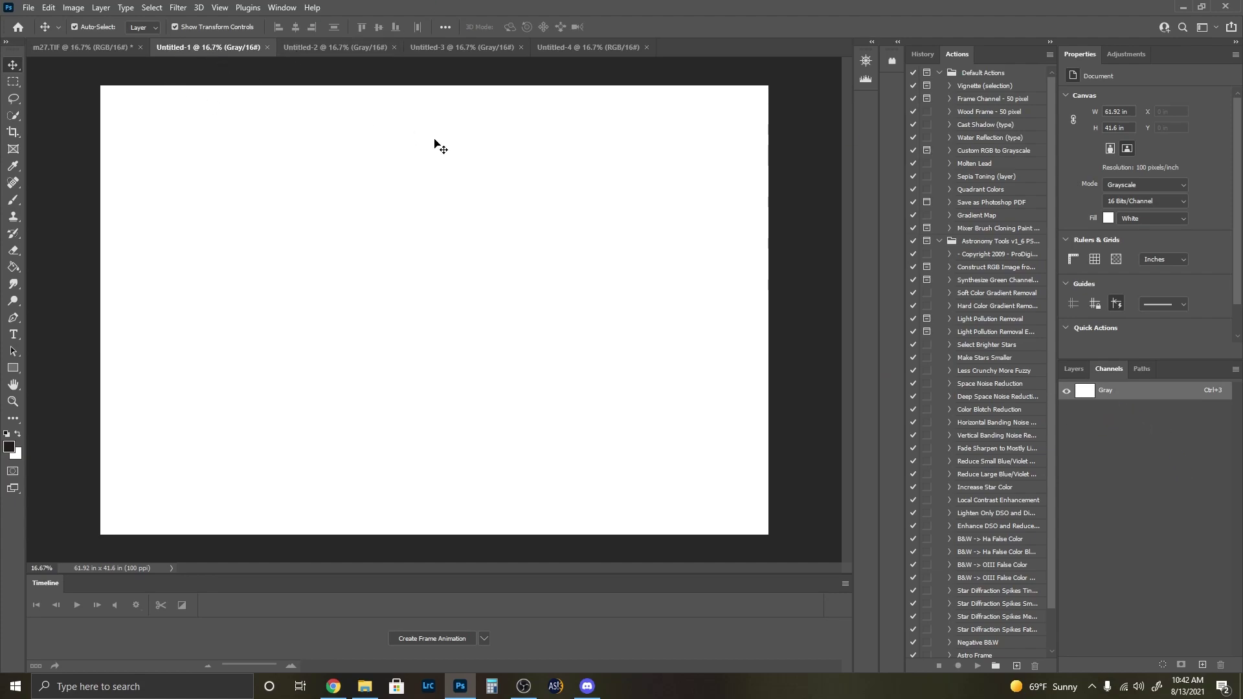
pyautogui.press('ctrl')
pyautogui.hotkey('ctrl', 'v')
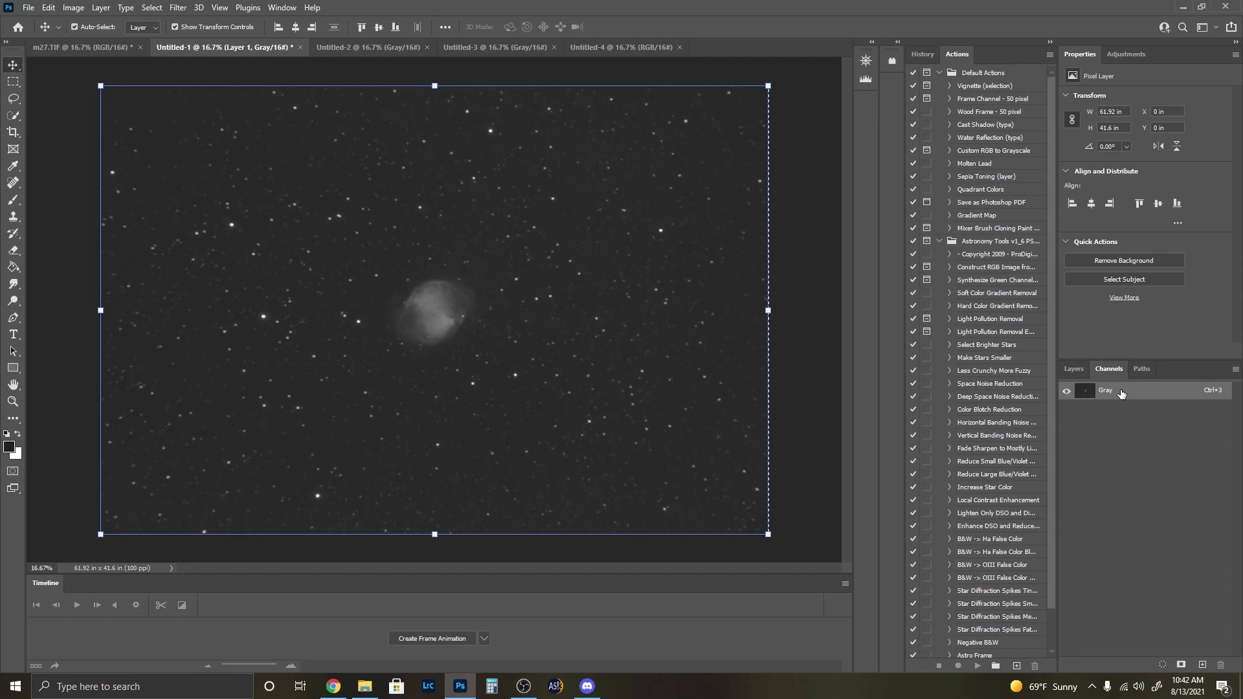
# Step: Remove that paste, make the Red channel active on M27, and return to Untitled-1
pyautogui.press('Delete')
pyautogui.hotkey('ctrl', 'shift', 'Tab')
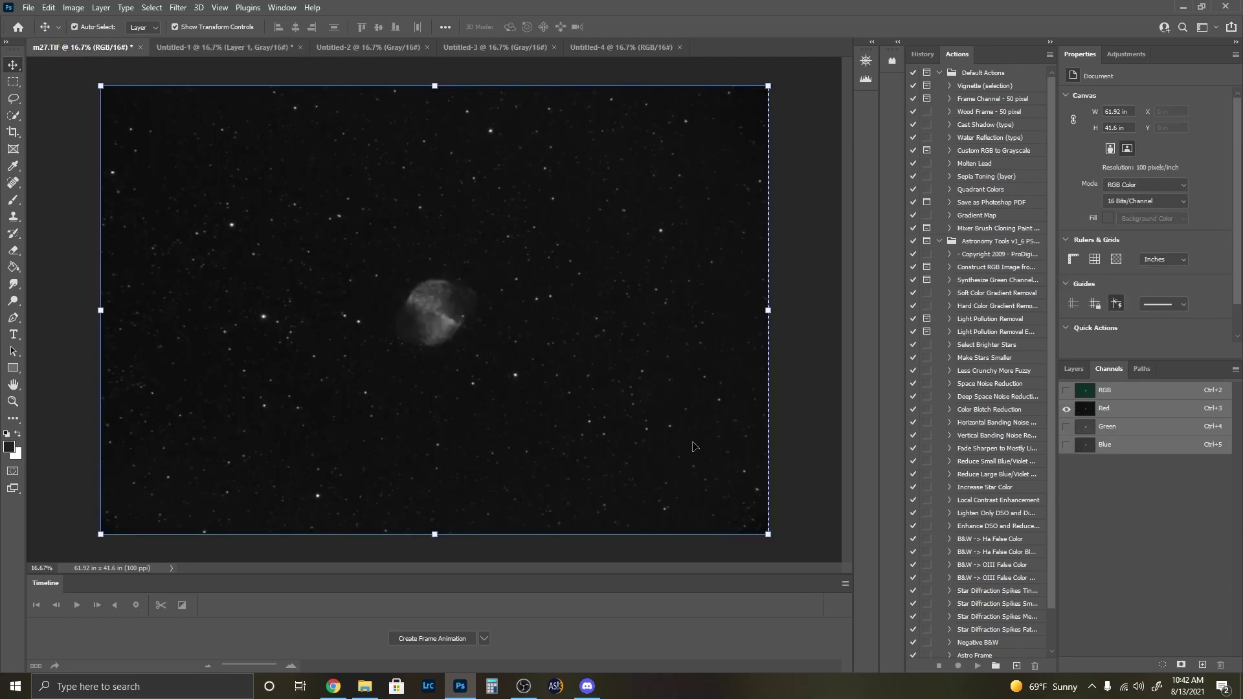
pyautogui.click(1115, 408)
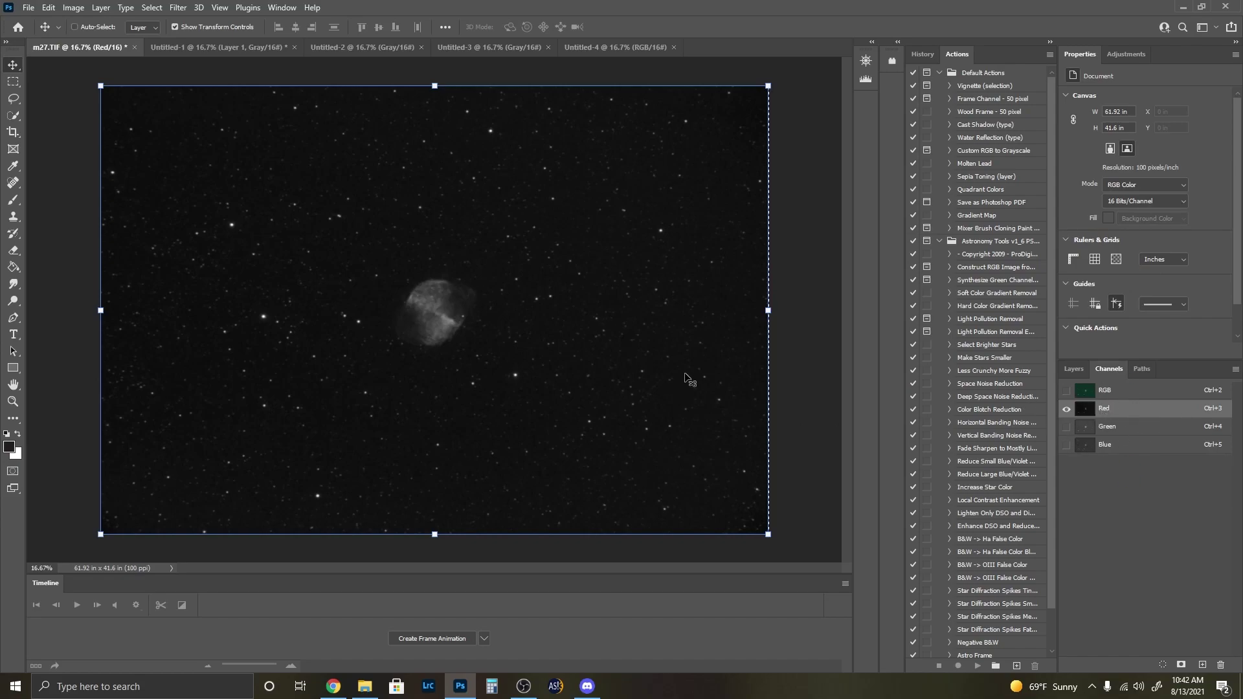
pyautogui.click(75, 26)
pyautogui.click(259, 48)
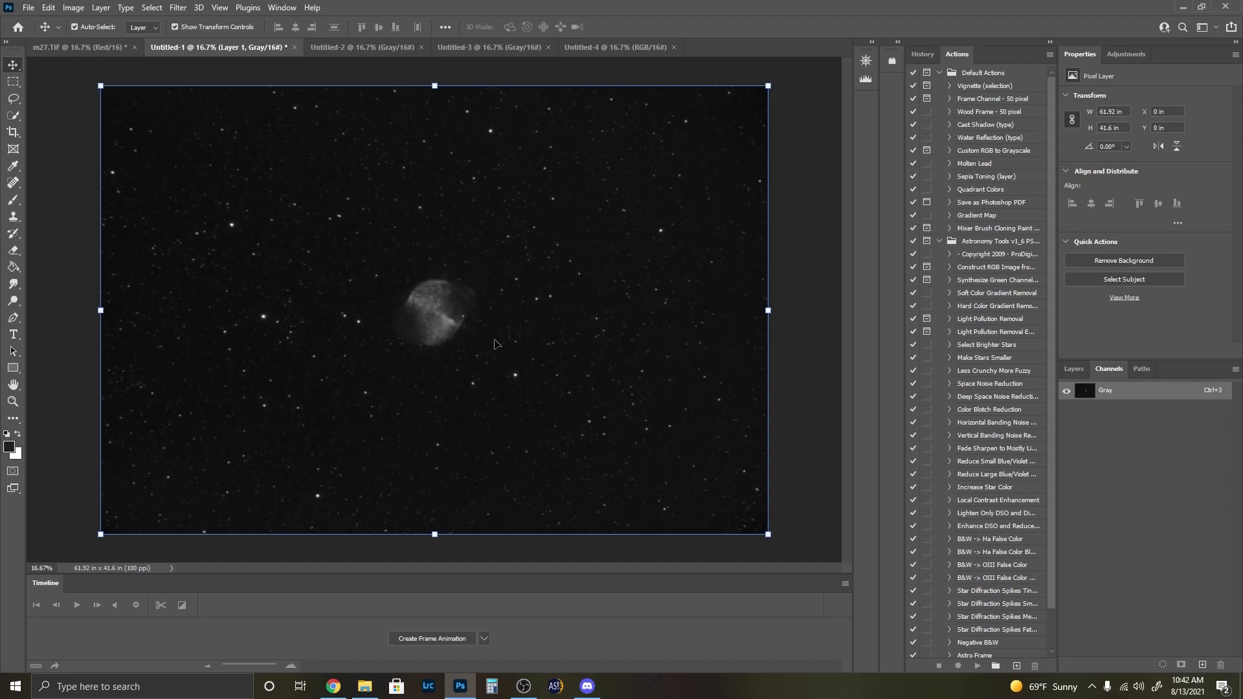
# Step: Copy the M27 Green channel into Untitled-2 as Layer 1
pyautogui.click(83, 48)
pyautogui.click(1108, 430)
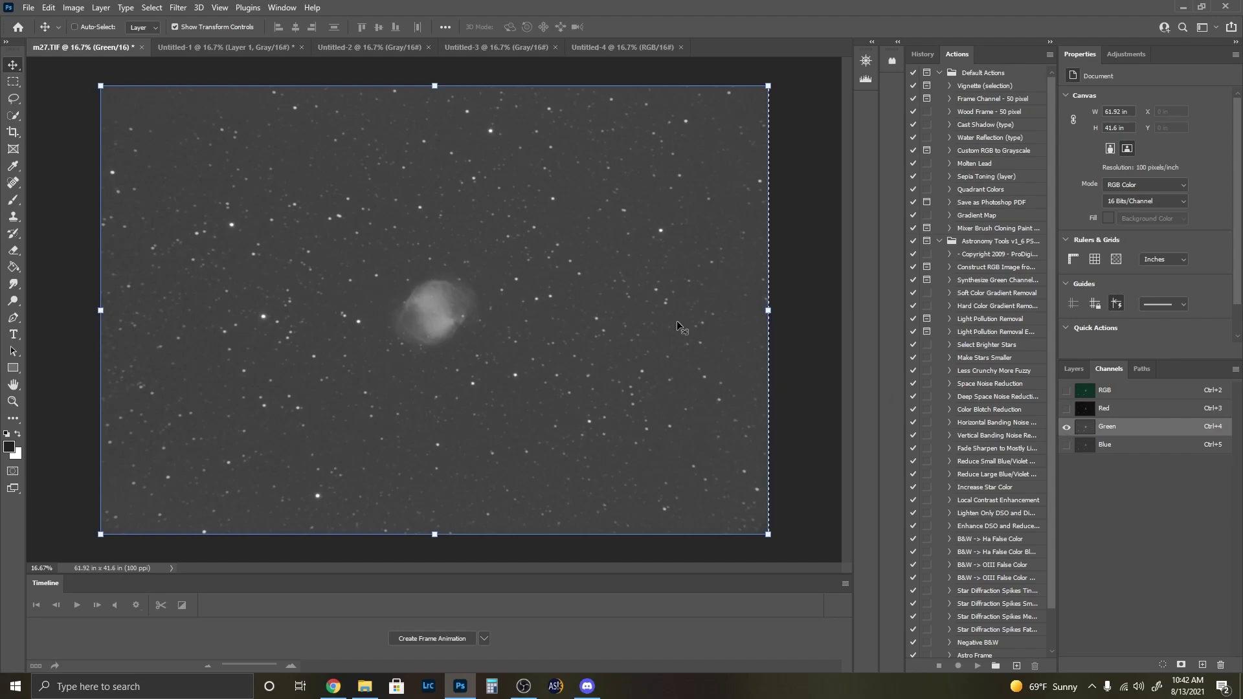
pyautogui.press('ctrl')
pyautogui.hotkey('ctrl', 'Tab')
pyautogui.hotkey('ctrl', 'Tab')
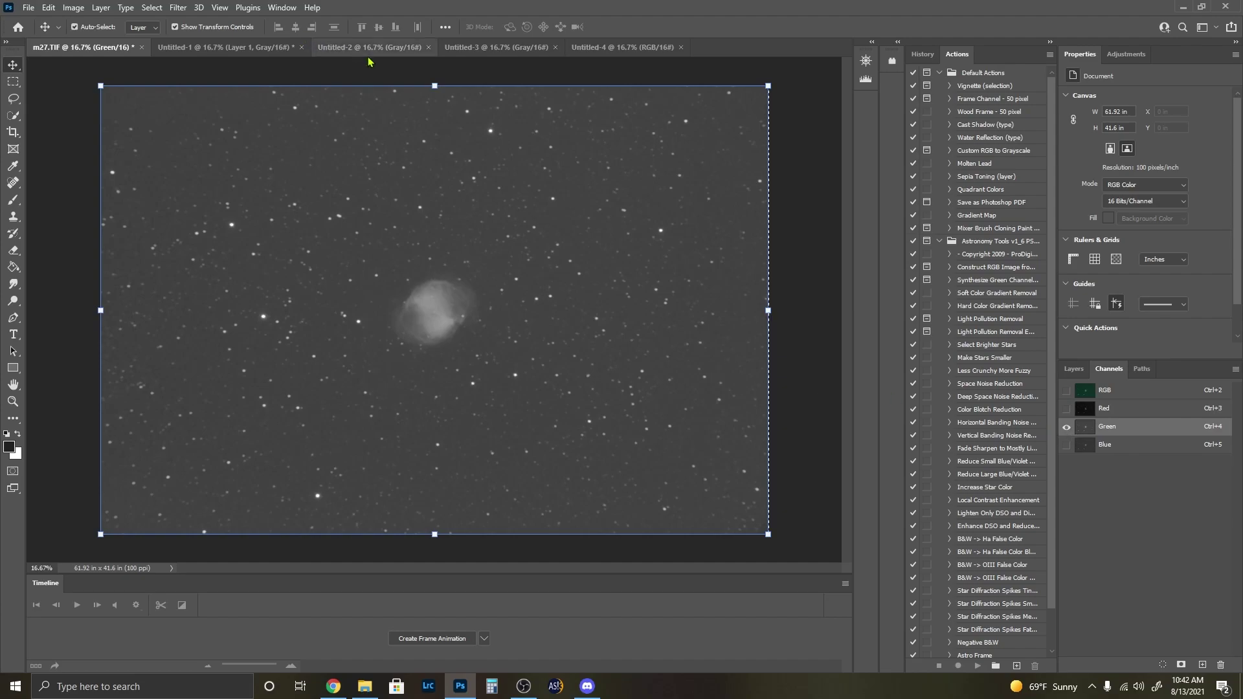
pyautogui.hotkey('ctrl', 'v')
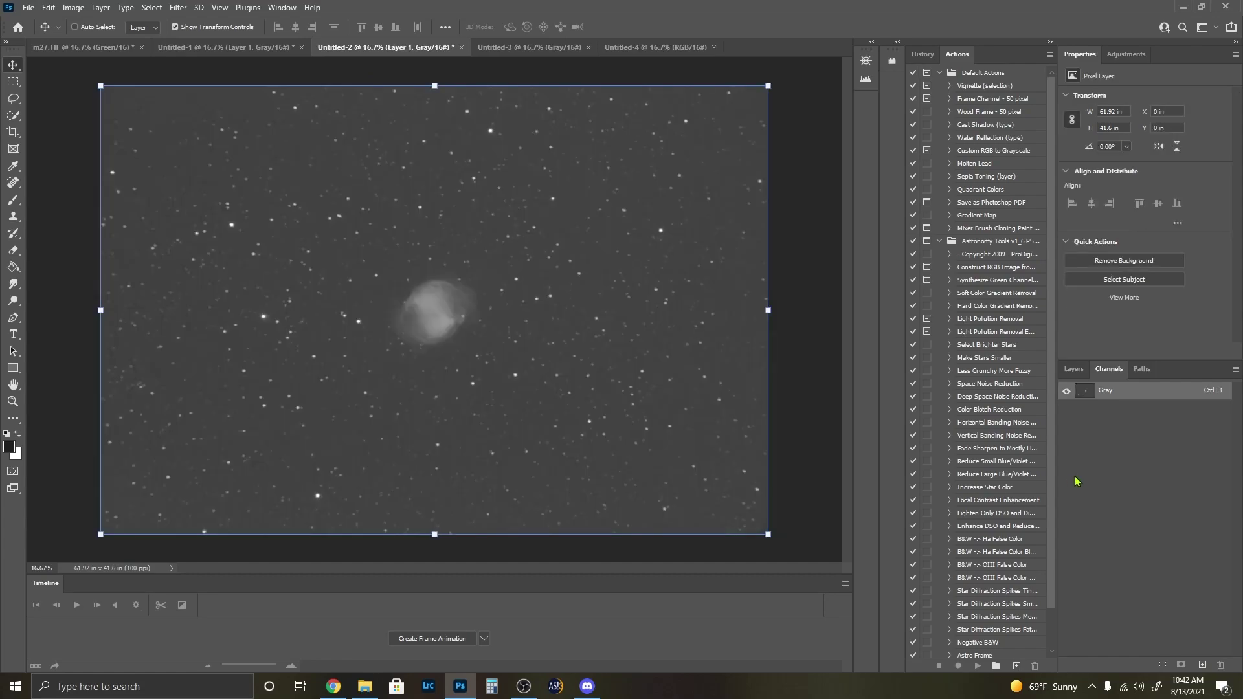
# Step: Copy the M27 Blue channel into Untitled-2 as Layer 2
pyautogui.click(109, 51)
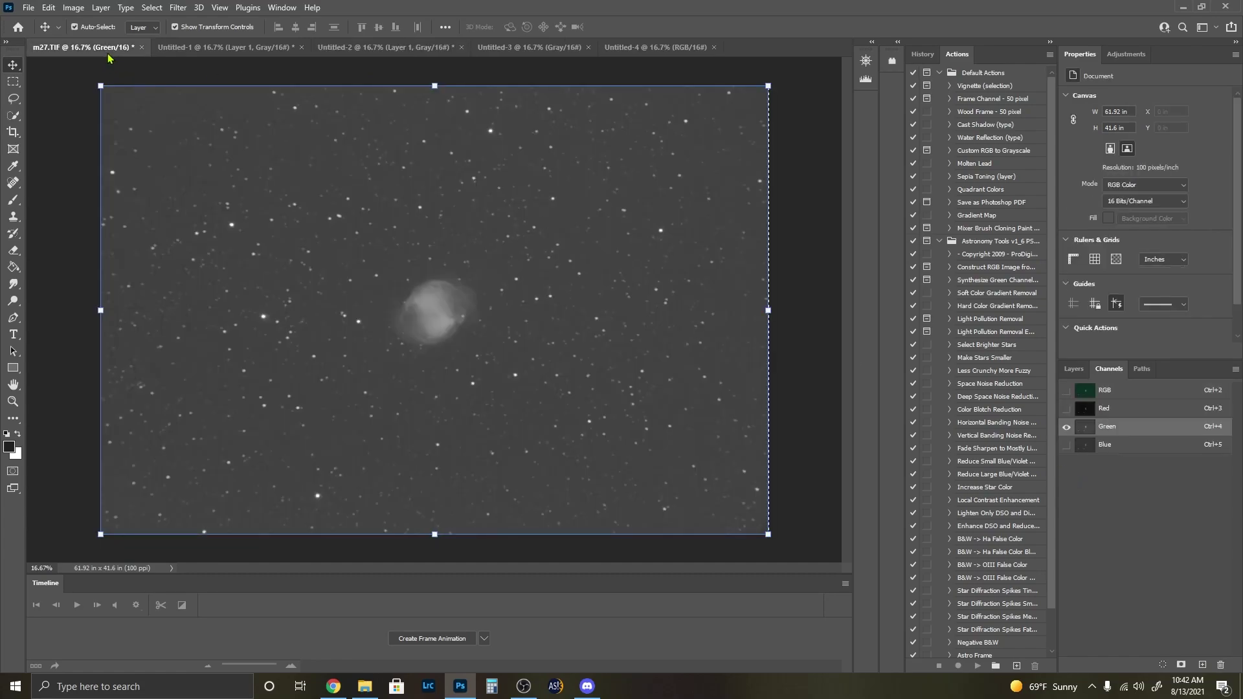
pyautogui.click(1127, 451)
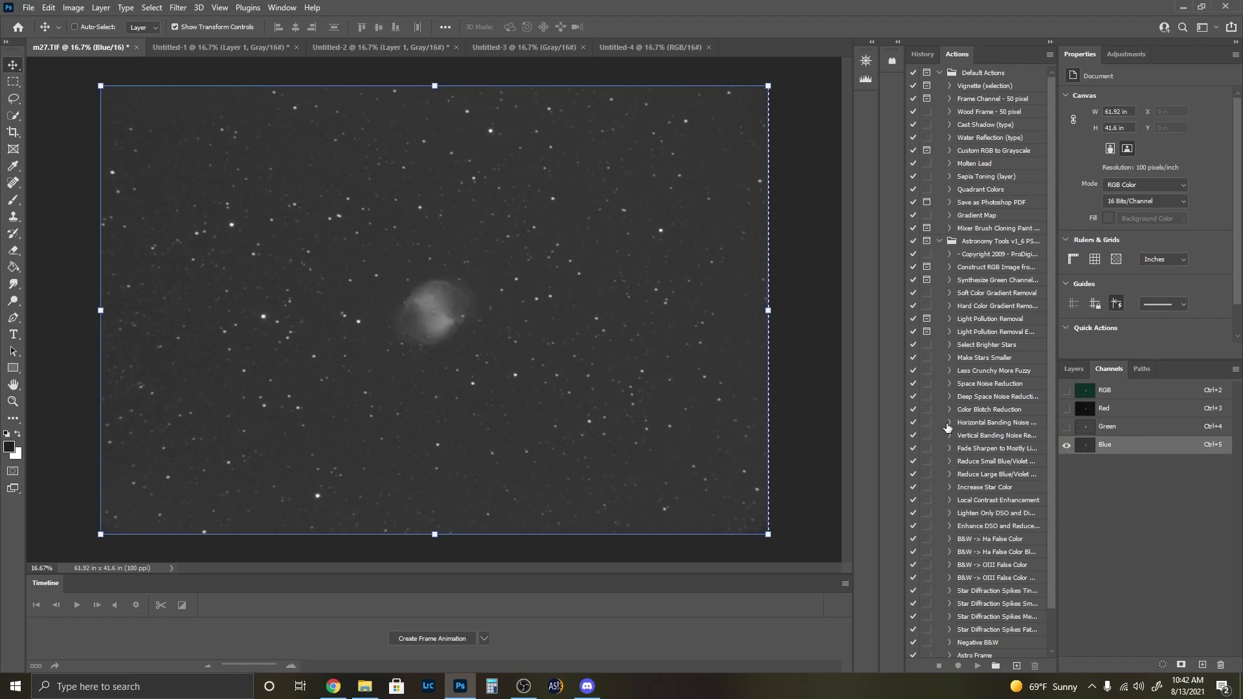
pyautogui.hotkey('ctrl', 'Tab')
pyautogui.hotkey('ctrl', 'Tab')
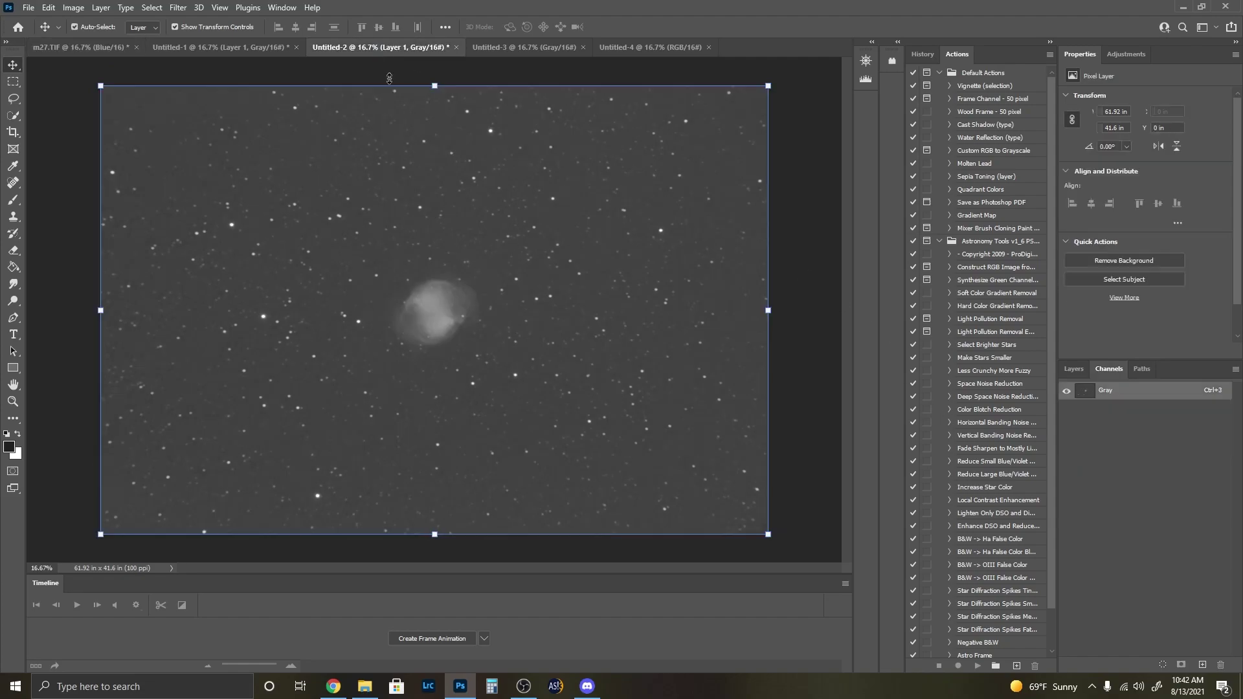
pyautogui.hotkey('ctrl', 'v')
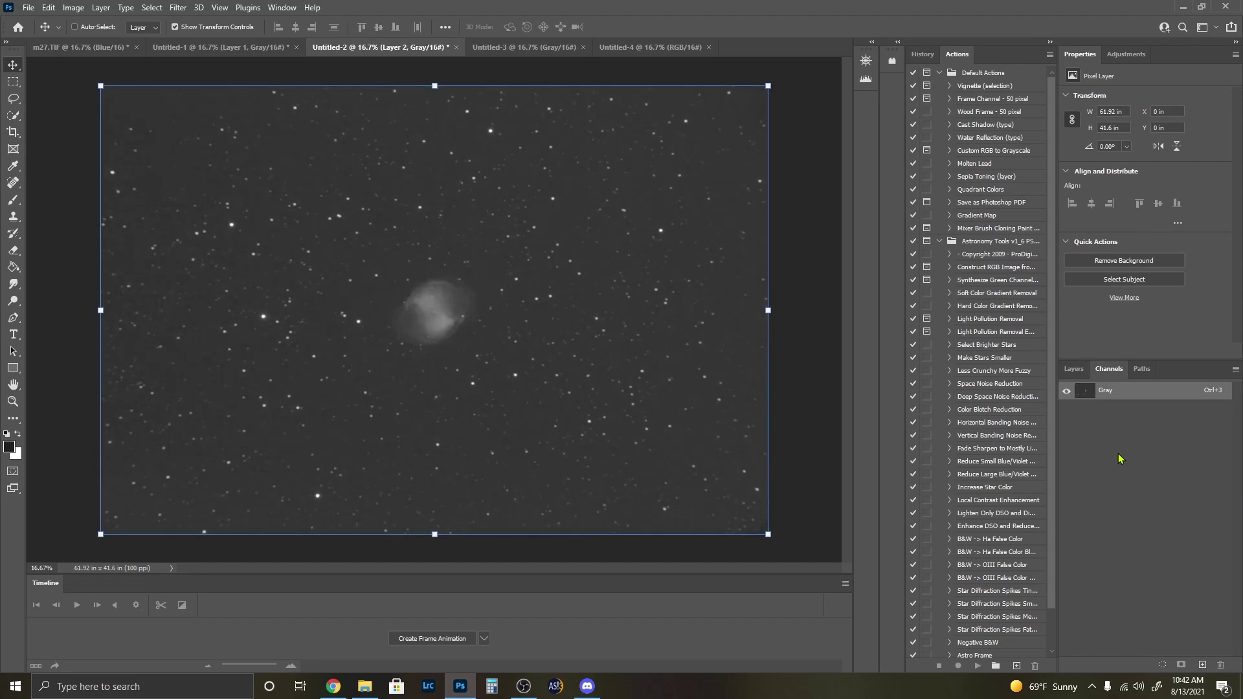
# Step: Move Layer 1 above Layer 2 and lower its opacity
pyautogui.click(1075, 369)
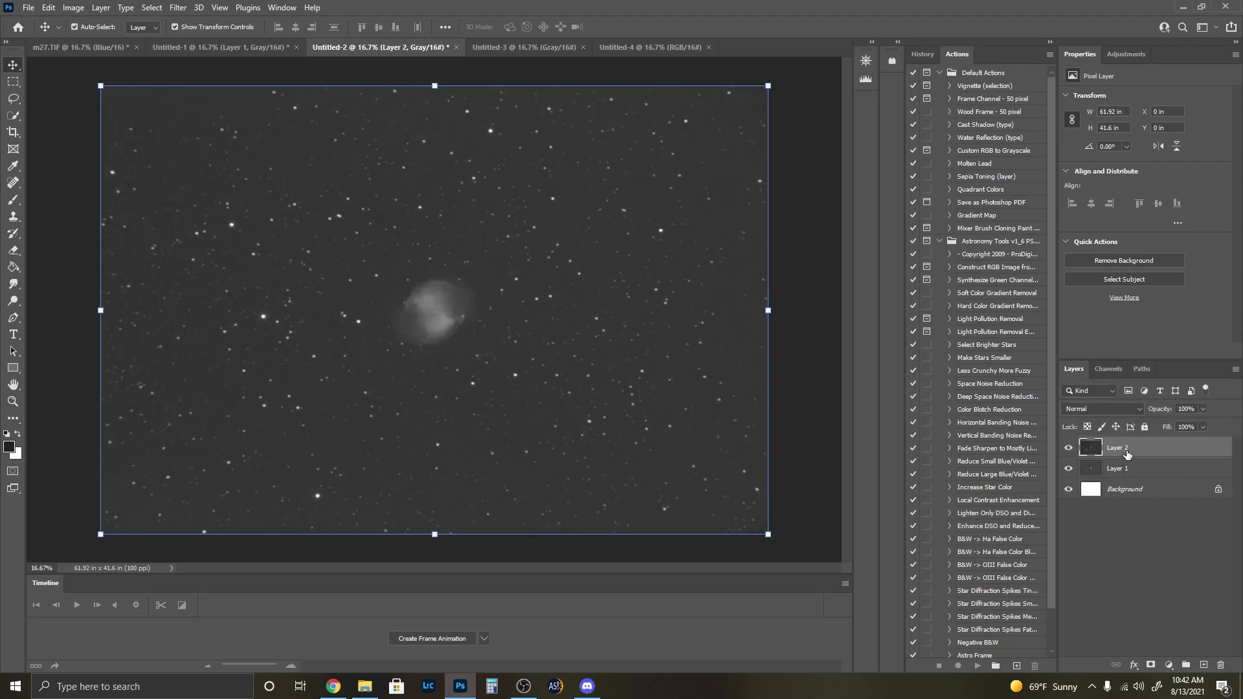
pyautogui.click(1117, 470)
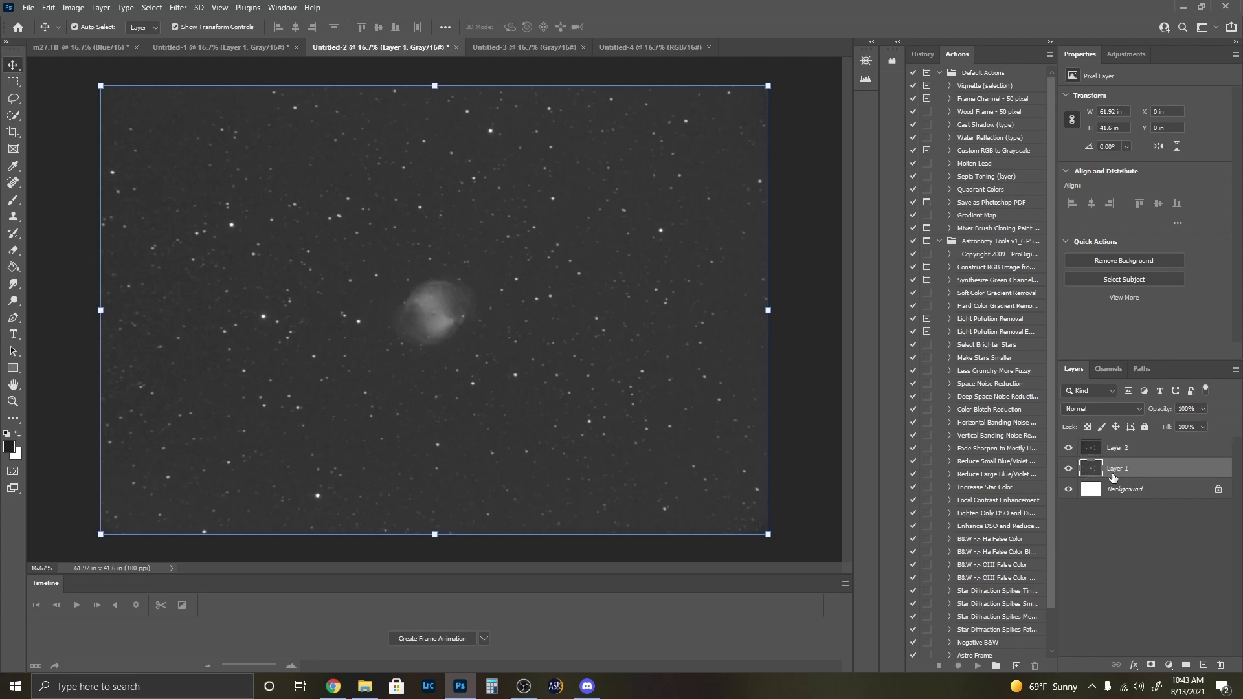
pyautogui.keyDown('shift'); pyautogui.click(1115, 451); pyautogui.keyUp('shift')
pyautogui.moveTo(1115, 451); pyautogui.dragTo(1131, 479)
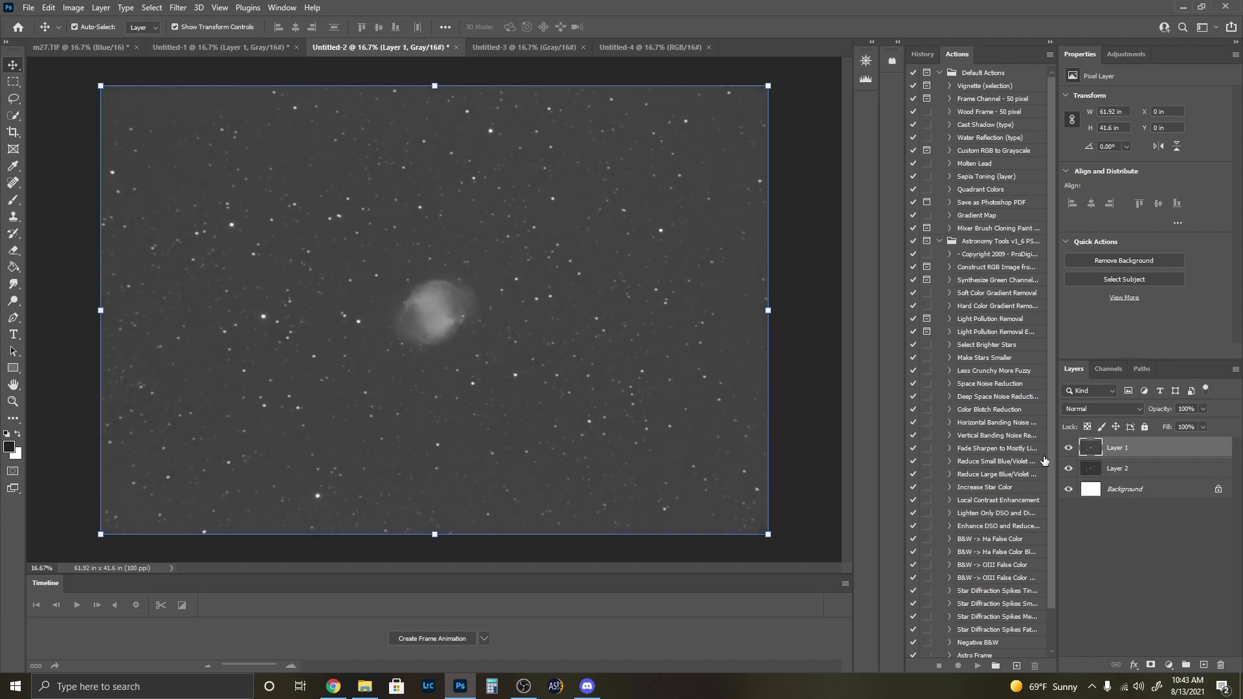
pyautogui.click(1206, 409)
pyautogui.moveTo(1204, 428); pyautogui.dragTo(1180, 426)
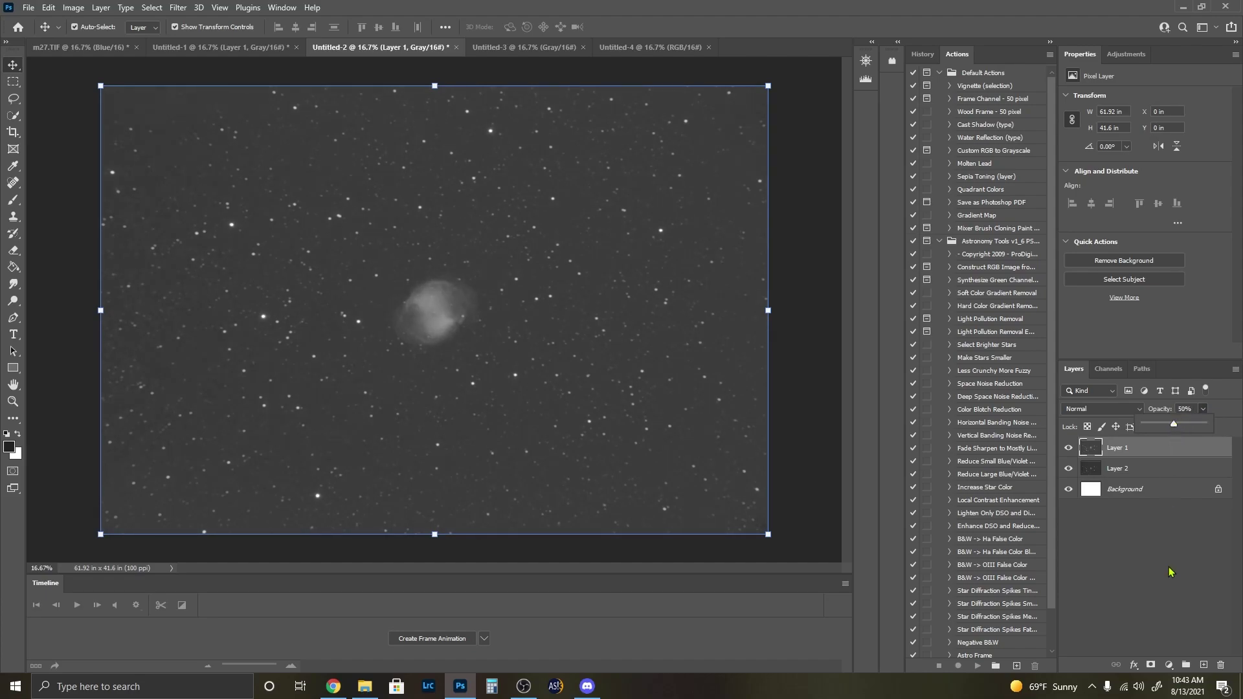
pyautogui.click(1130, 544)
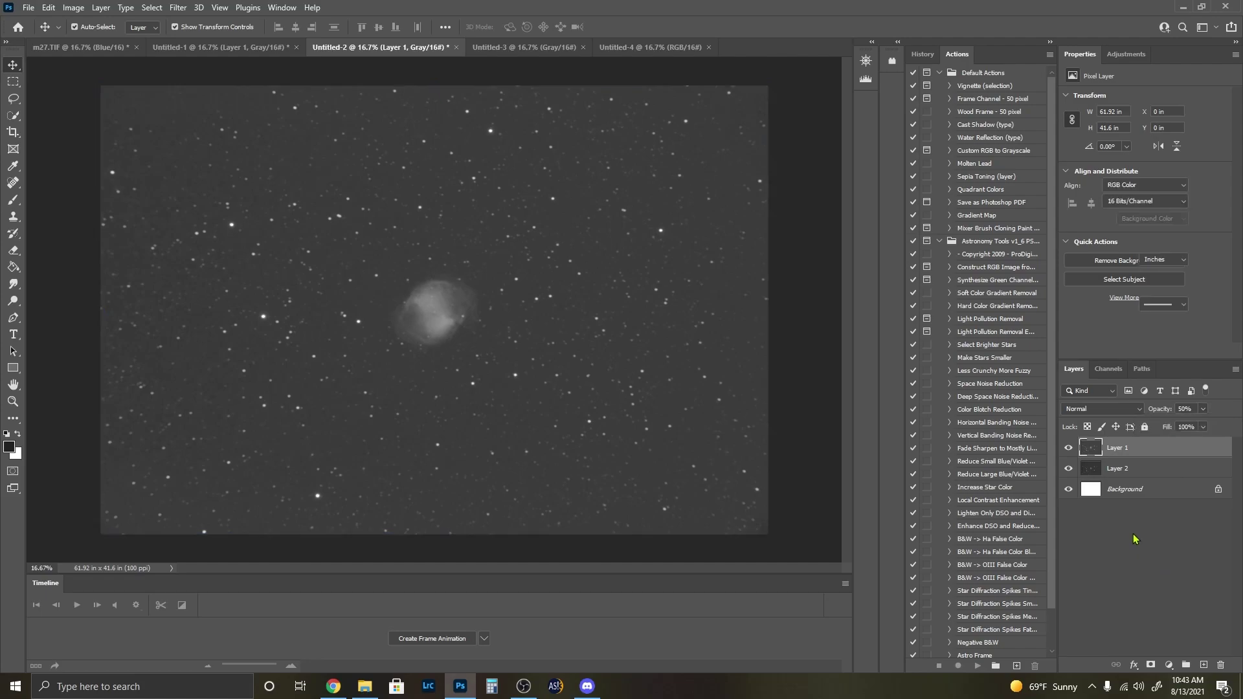
# Step: Set Layer 1's blend mode to Multiply and raise its opacity back up
pyautogui.click(1134, 448)
pyautogui.click(1124, 409)
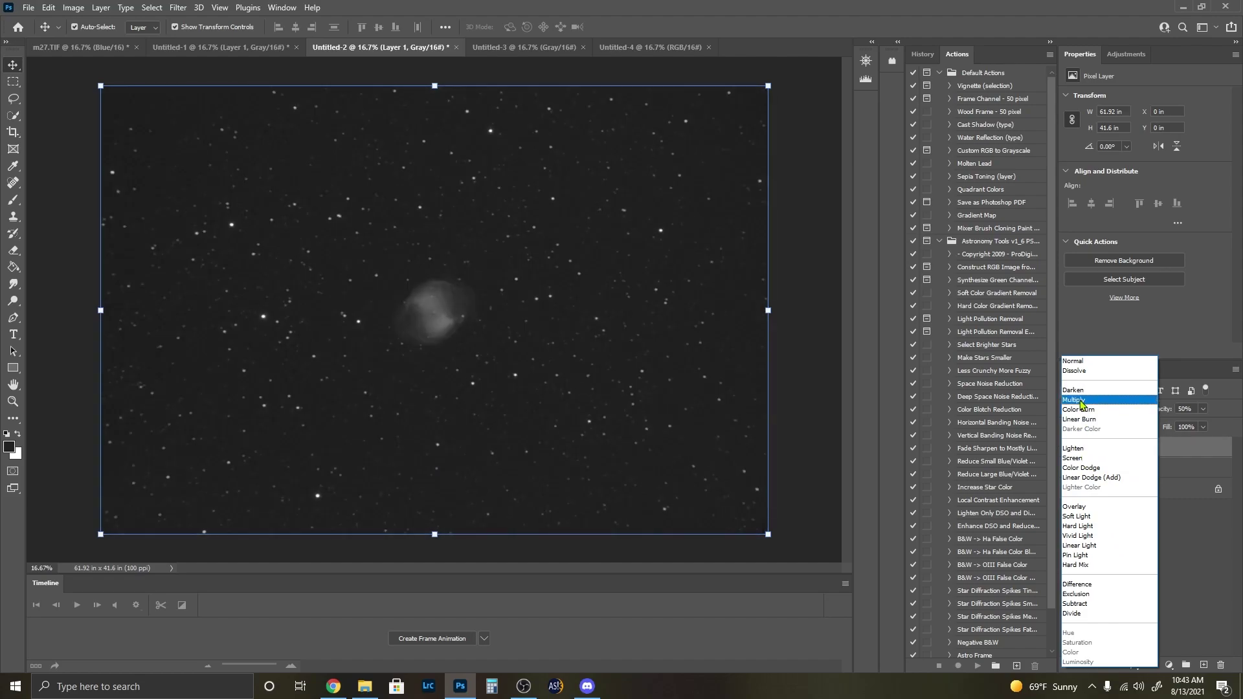
pyautogui.click(1081, 402)
pyautogui.click(1202, 409)
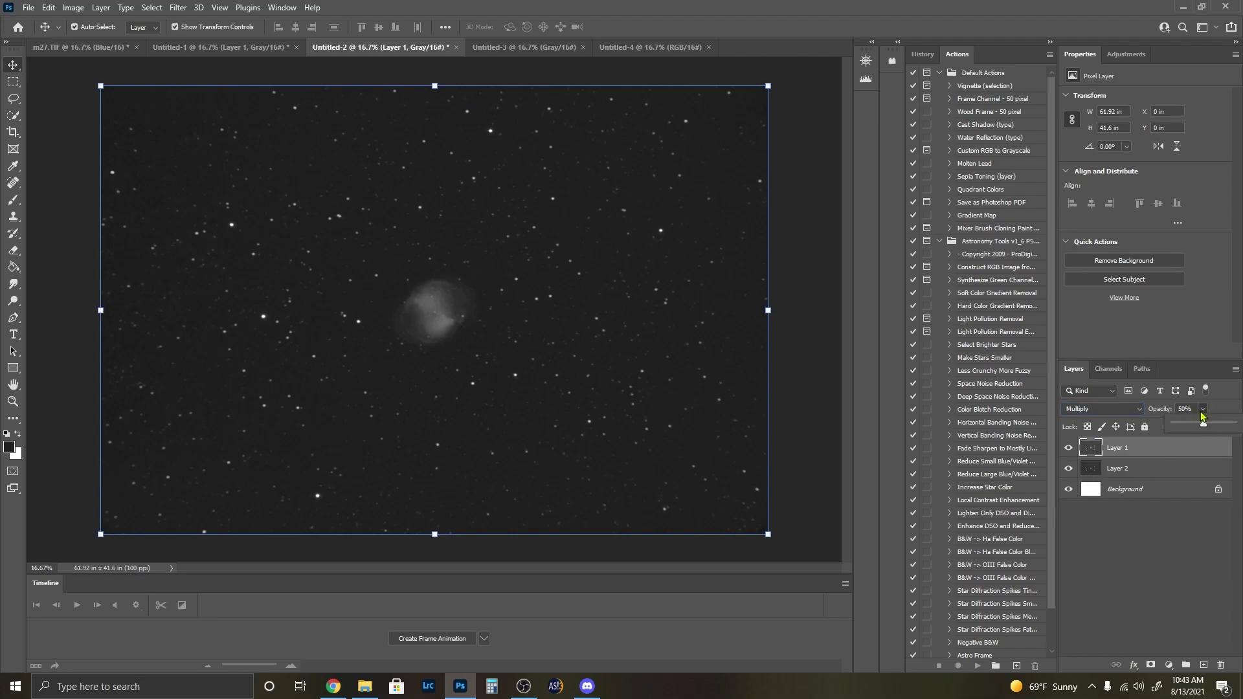
pyautogui.moveTo(1204, 426)
pyautogui.mouseDown()
pyautogui.moveTo(1234, 424)
pyautogui.moveTo(1206, 426)
pyautogui.mouseUp()
pyautogui.click(1106, 554)
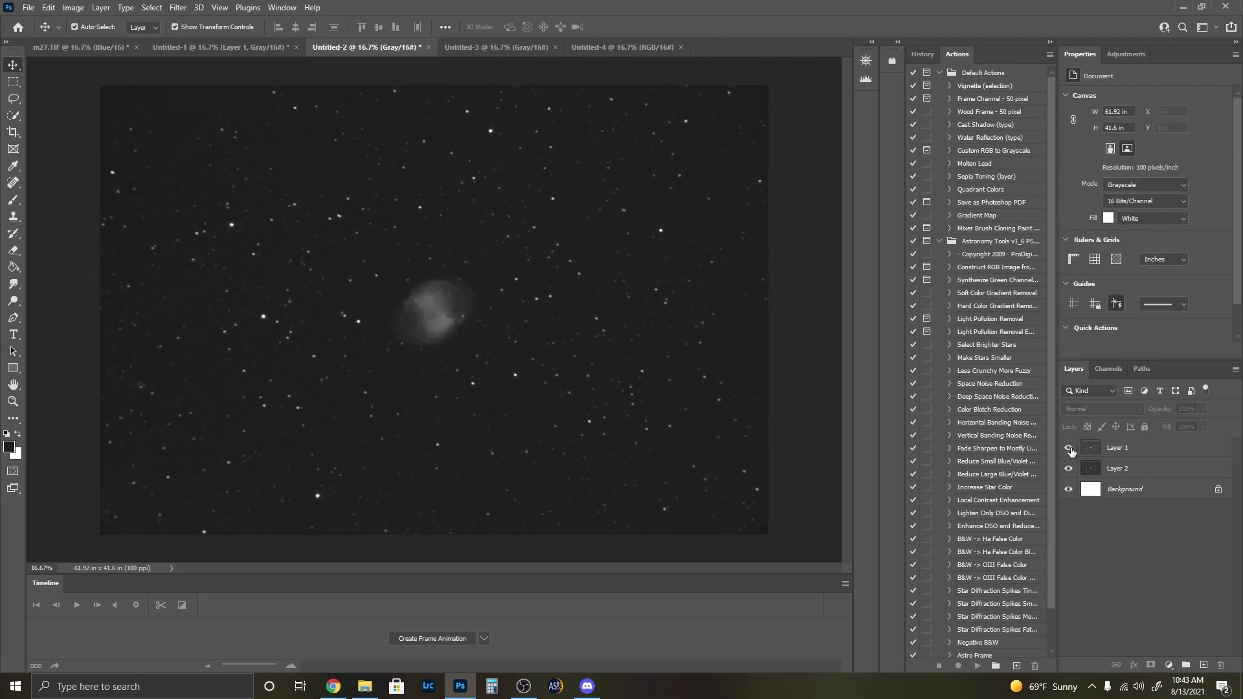
# Step: Toggle Layer 1's visibility on and off to compare the Multiply blend
pyautogui.click(1069, 448)
pyautogui.click(1069, 448)
pyautogui.click(1069, 448)
pyautogui.click(1069, 448)
pyautogui.click(1069, 448)
pyautogui.click(1070, 449)
# Step: Merge Untitled-2's visible layers into the Background, then switch to Untitled-1
pyautogui.rightClick(1151, 490)
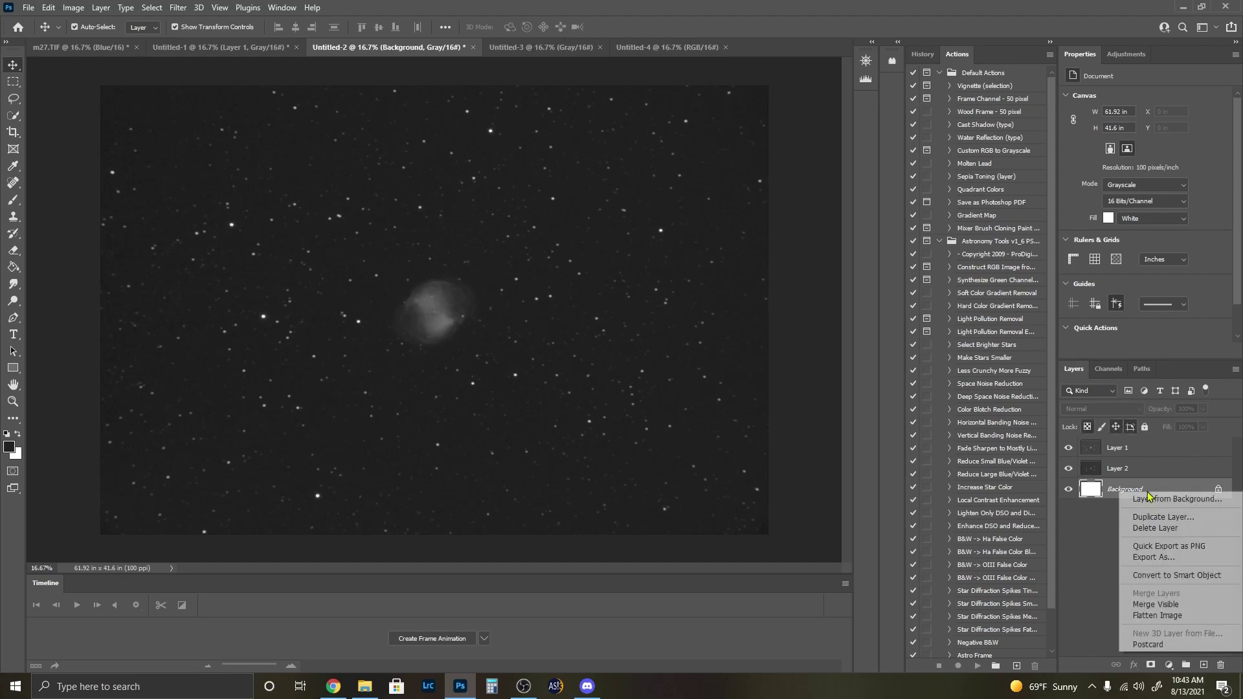
pyautogui.click(1154, 606)
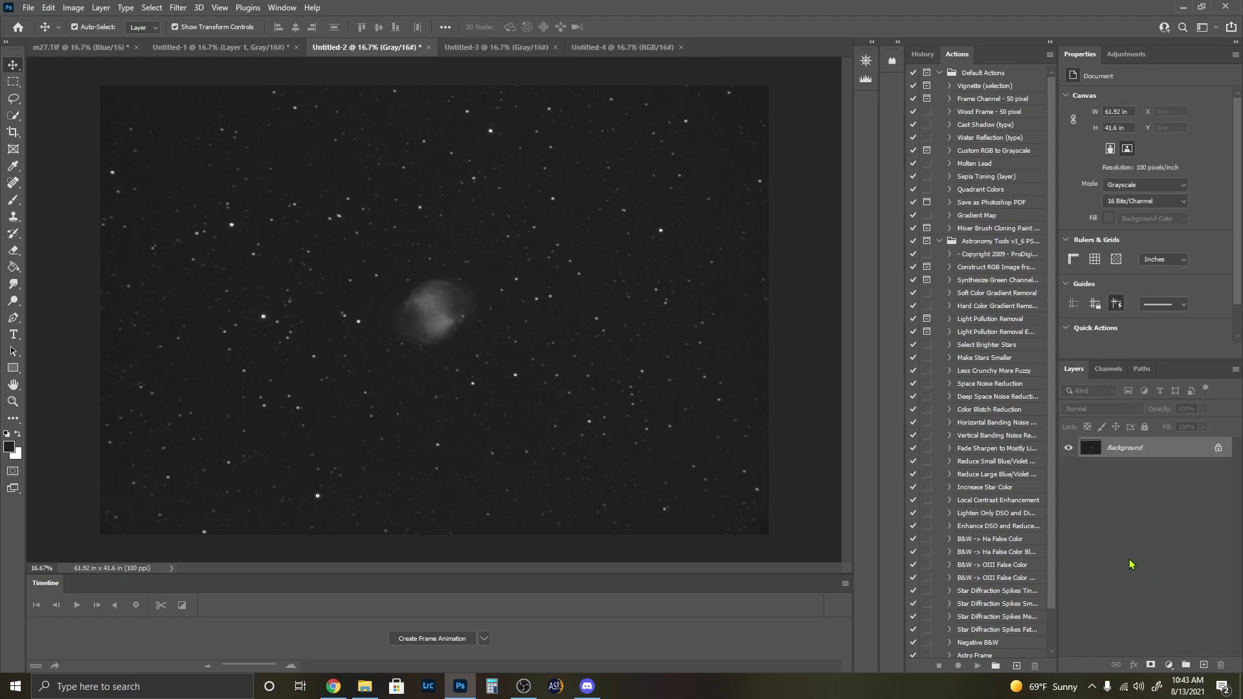
pyautogui.click(220, 47)
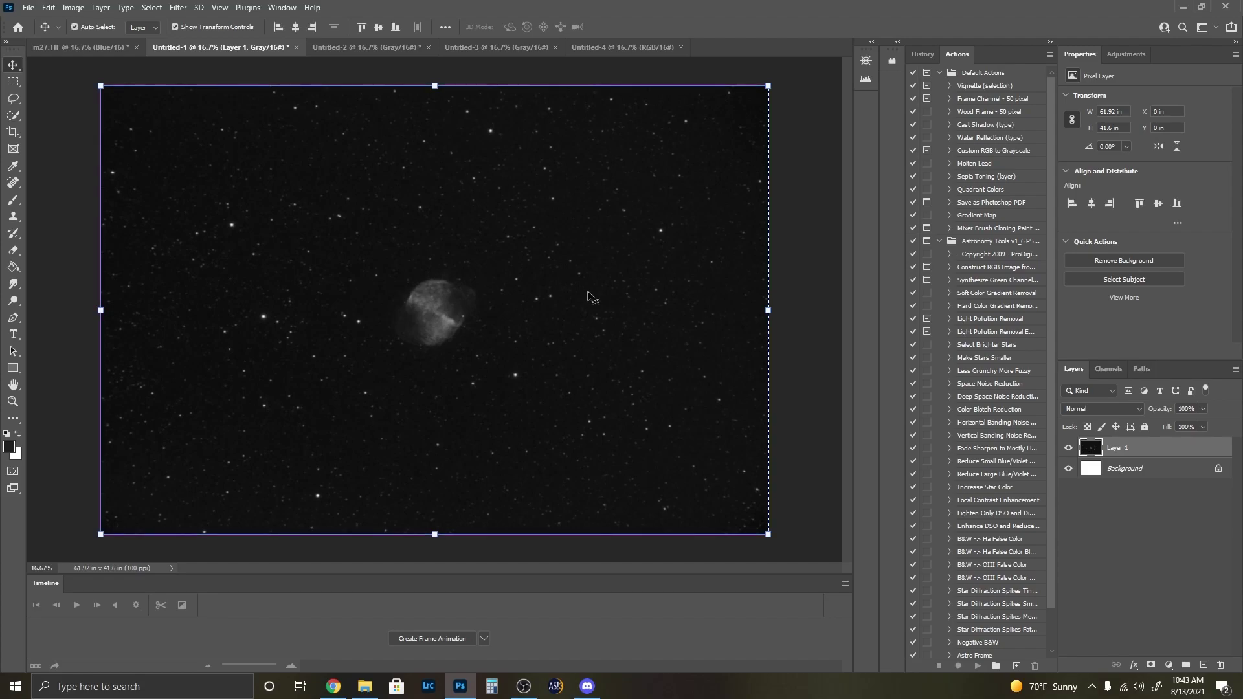
# Step: Paste the nebula star field into Untitled-3 and flatten it into one layer
pyautogui.click(494, 48)
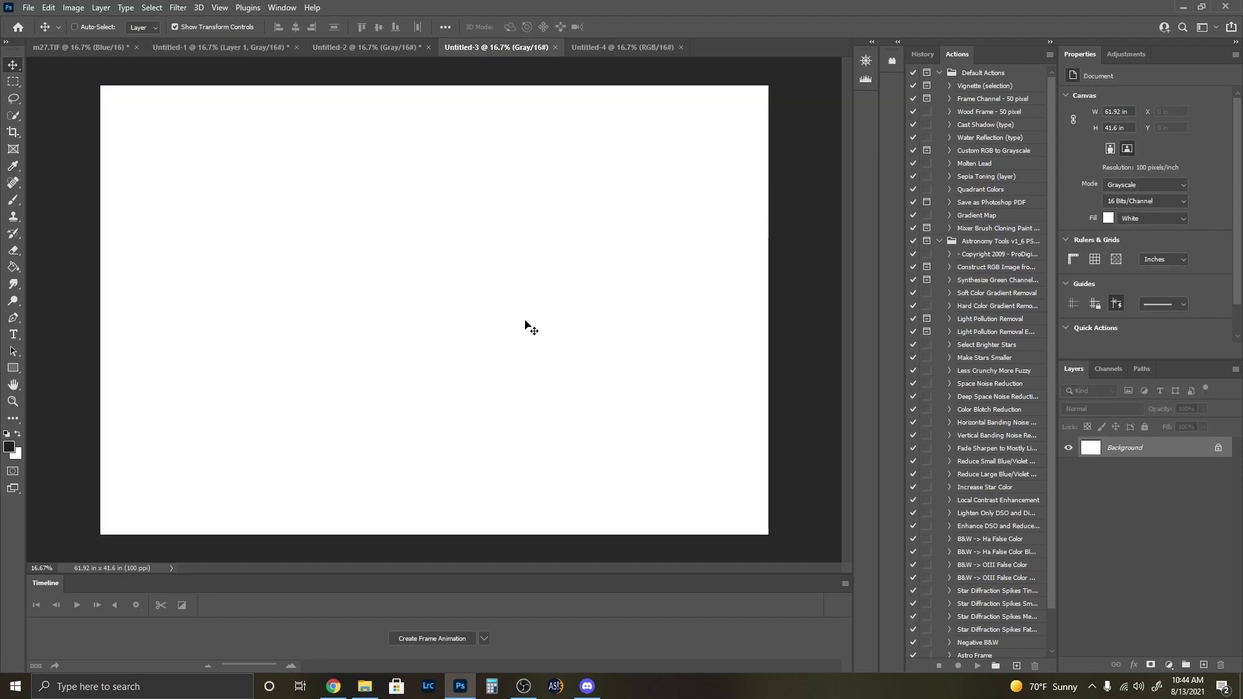
pyautogui.hotkey('ctrl', 'v')
pyautogui.press('ctrl')
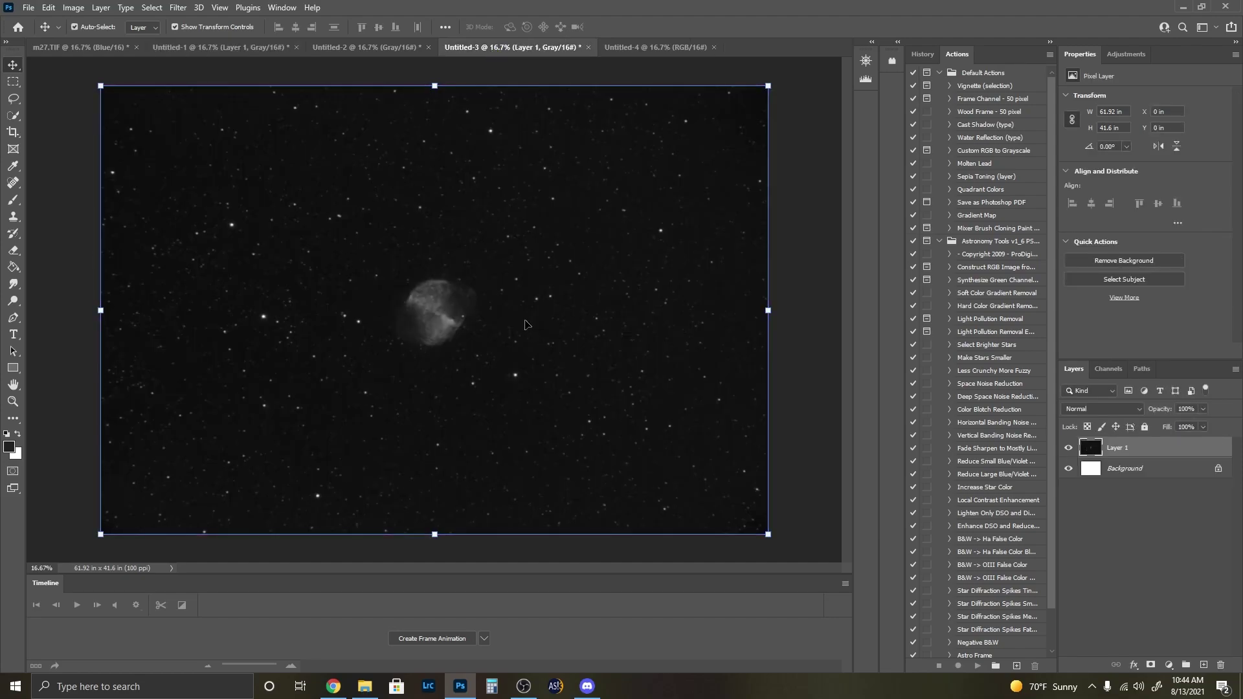
pyautogui.rightClick(1123, 453)
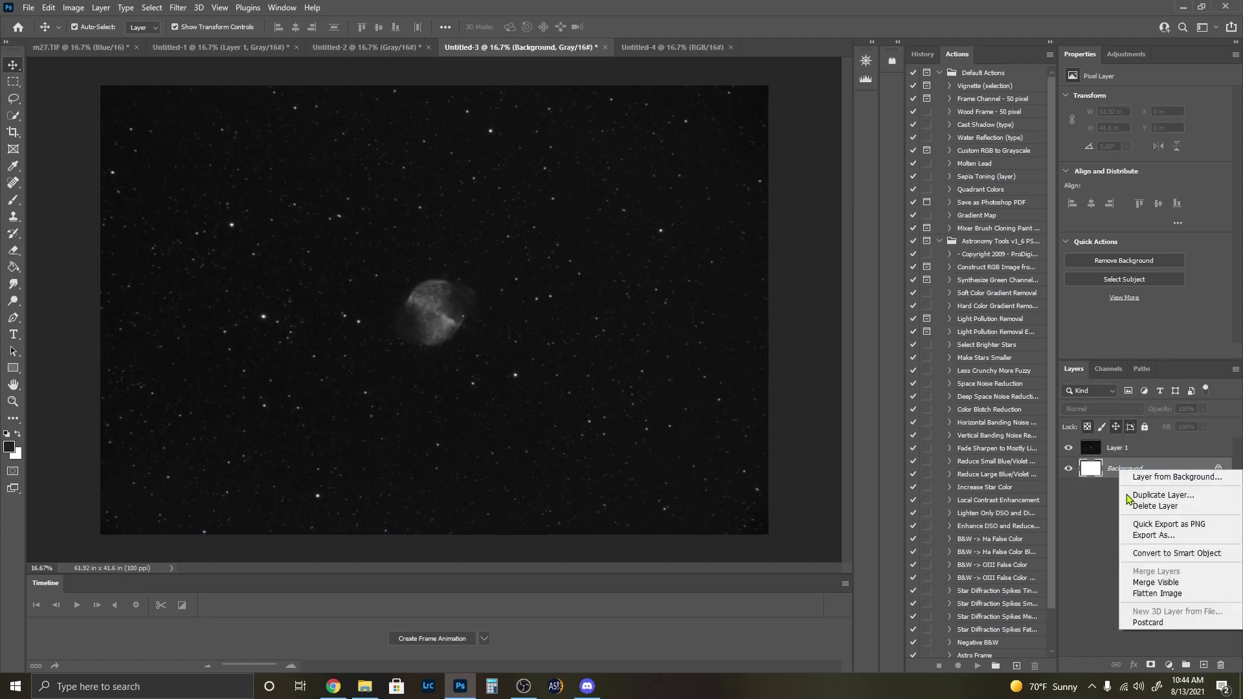
pyautogui.click(1149, 591)
# Step: Add a Levels layer with midtone 0.57 to darken the star field, then return to Untitled-1
pyautogui.click(1127, 54)
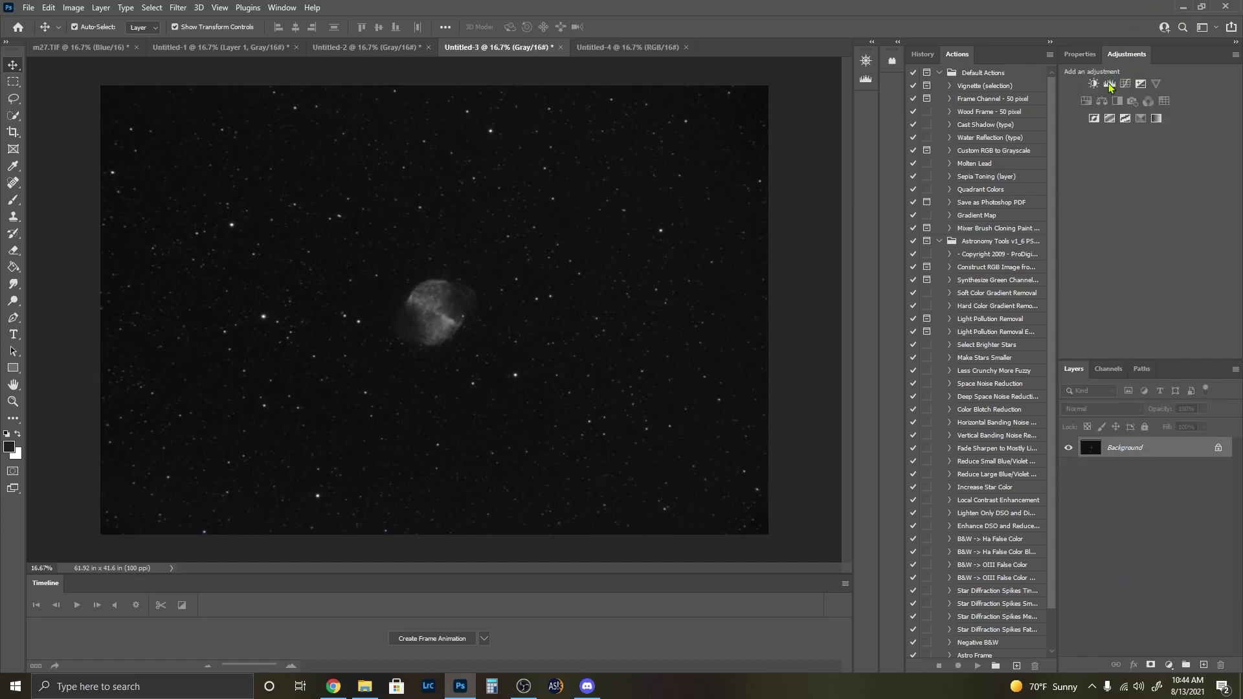
pyautogui.click(1110, 85)
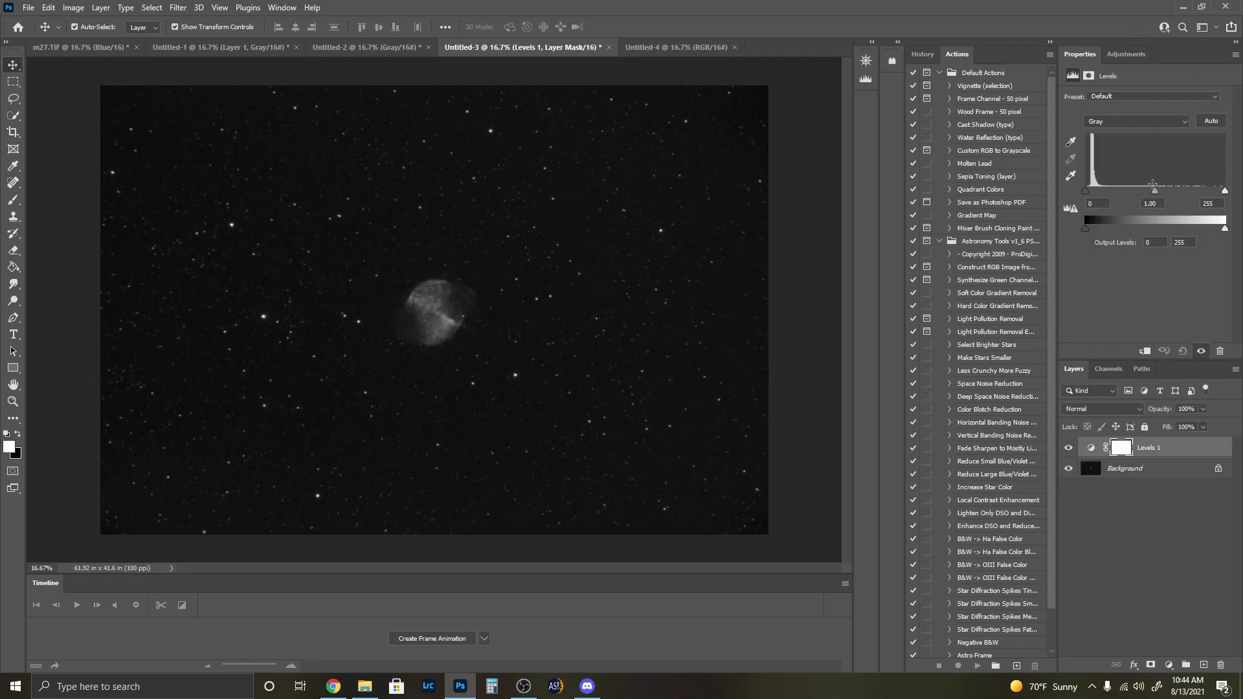
pyautogui.moveTo(1156, 192); pyautogui.dragTo(1161, 193)
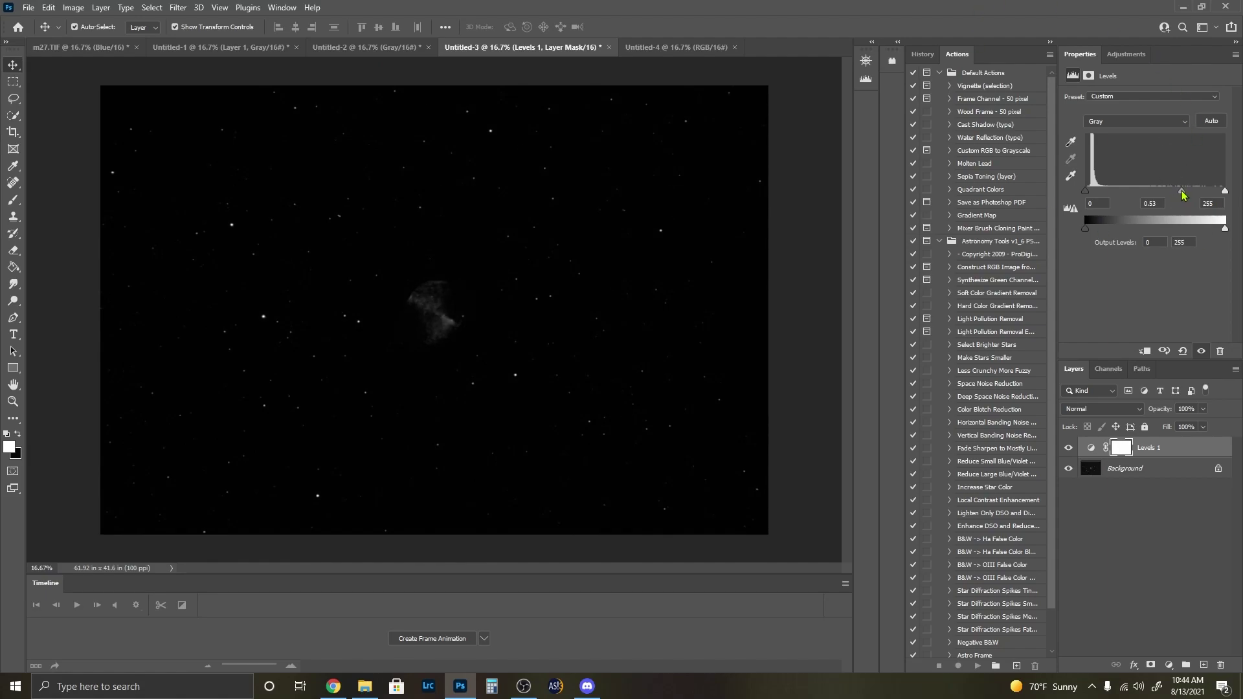
pyautogui.moveTo(1184, 192); pyautogui.dragTo(1179, 192)
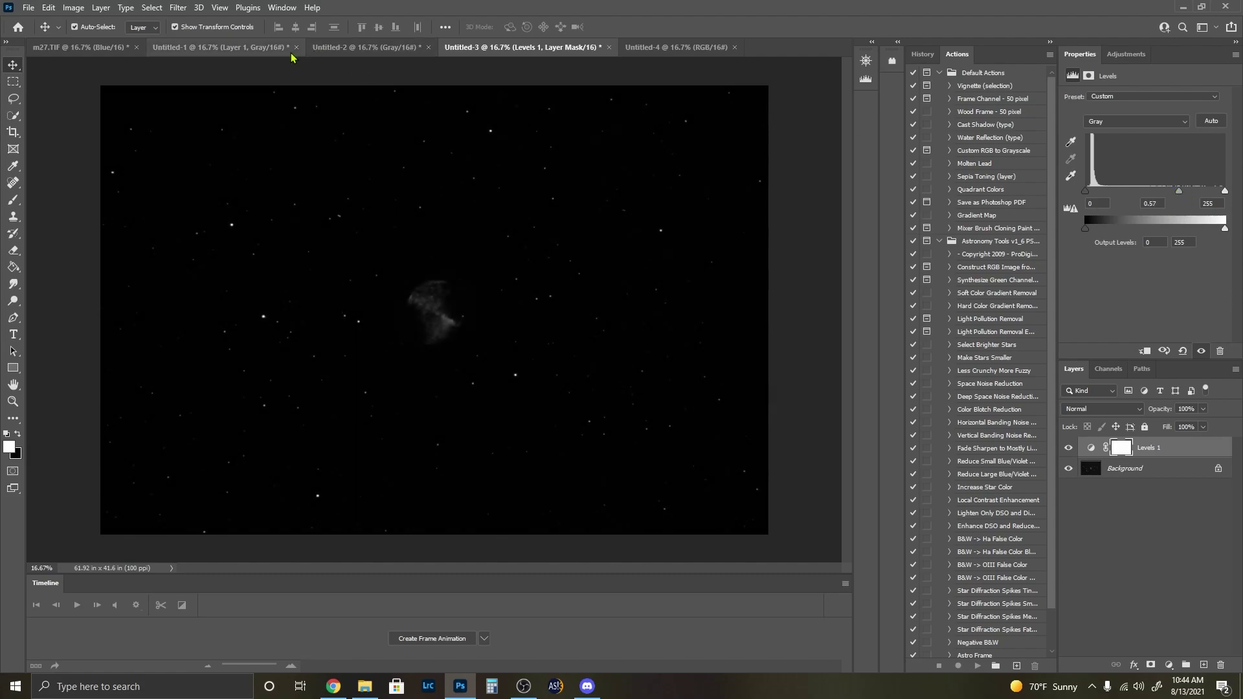
pyautogui.click(257, 52)
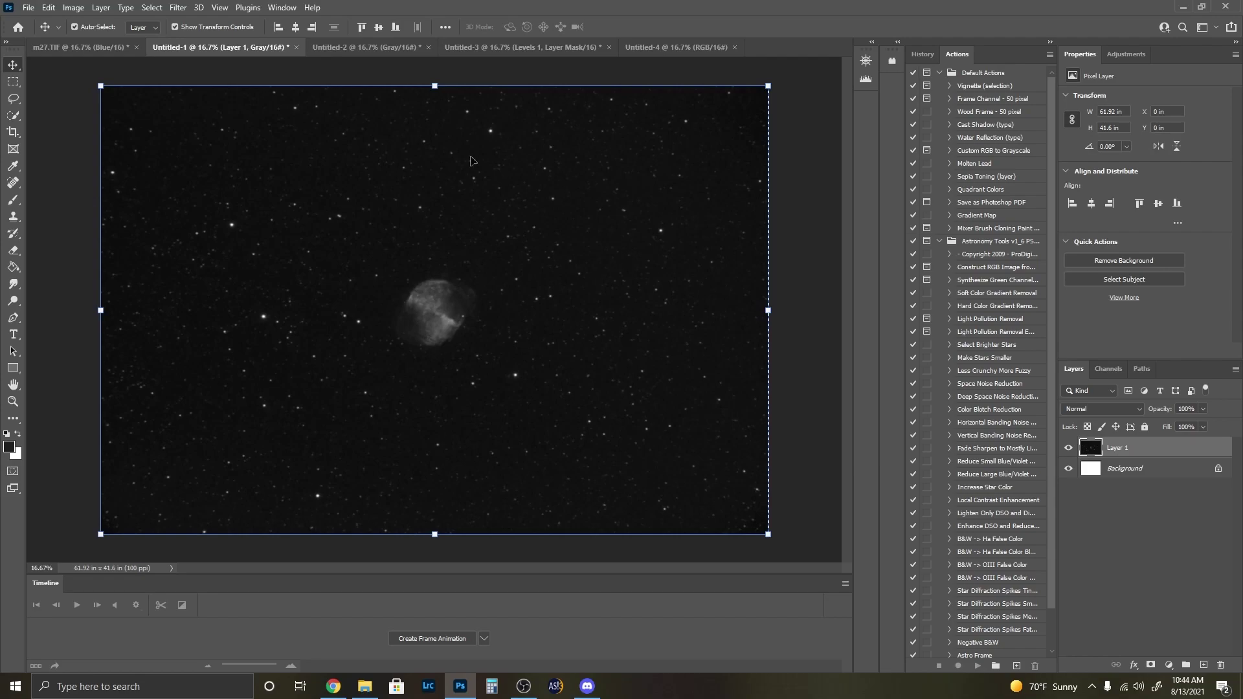
# Step: Merge Visible to flatten Untitled-1's Layer 1 into the Background, checking Untitled-2 and -3 along the way
pyautogui.rightClick(1141, 471)
pyautogui.click(1159, 585)
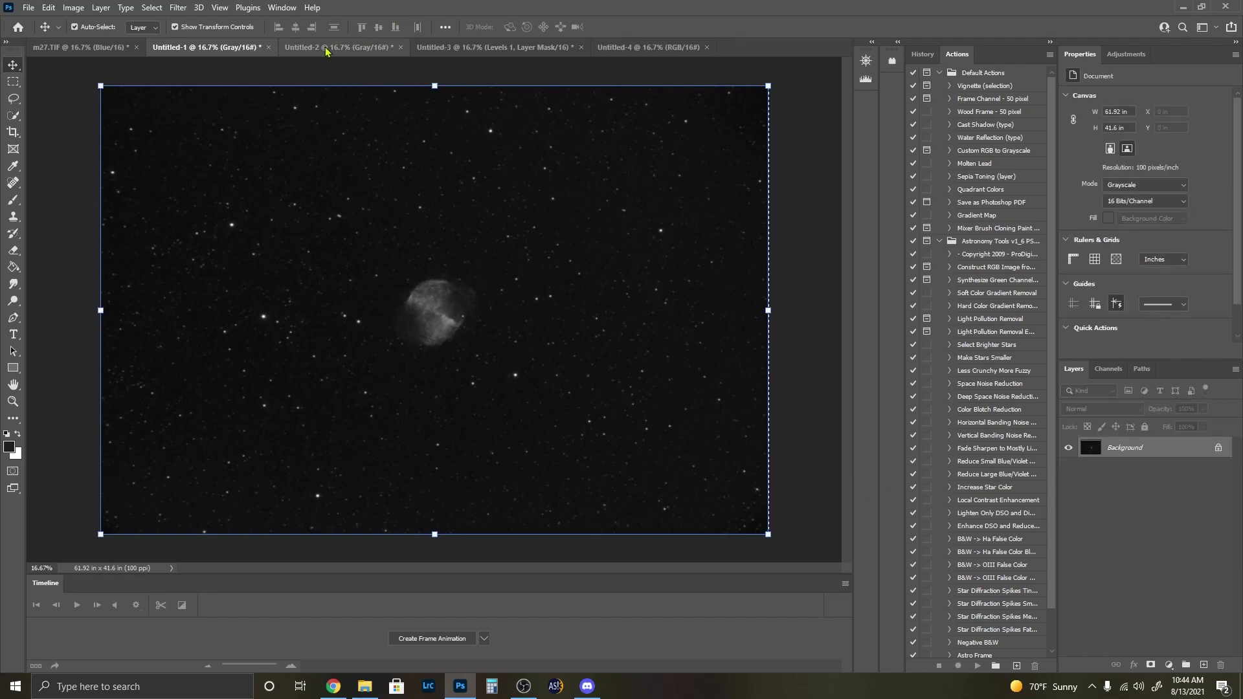
pyautogui.click(363, 48)
pyautogui.click(485, 48)
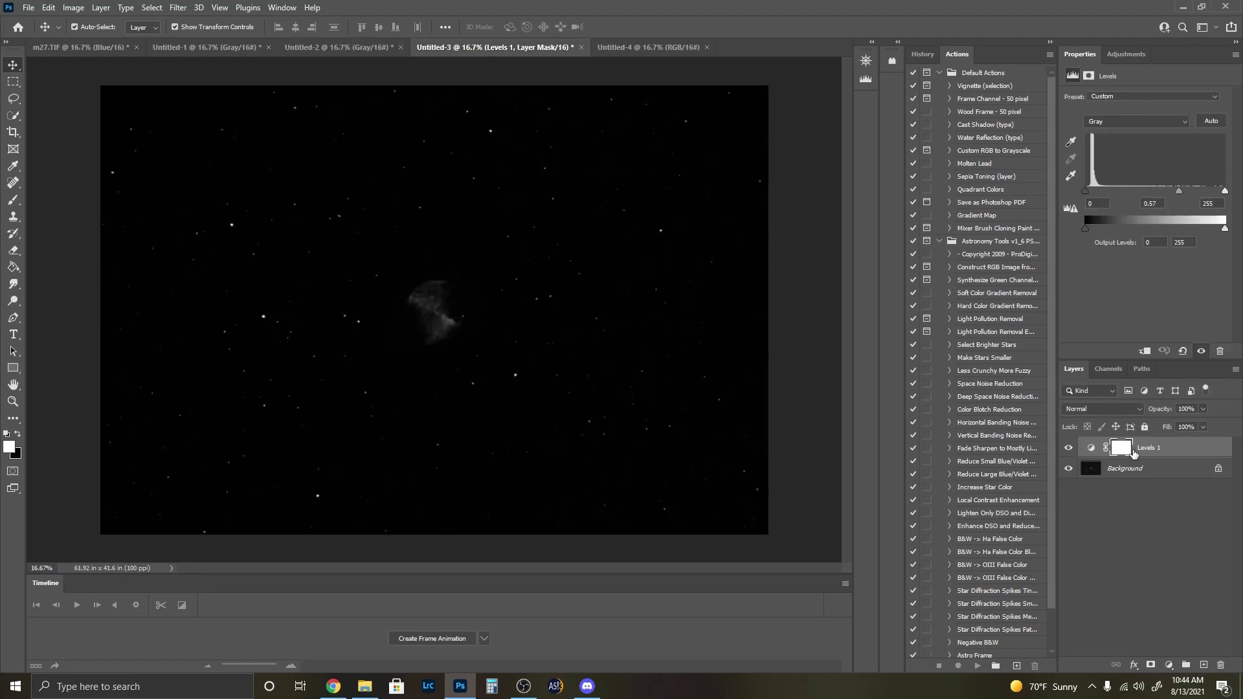
pyautogui.click(207, 48)
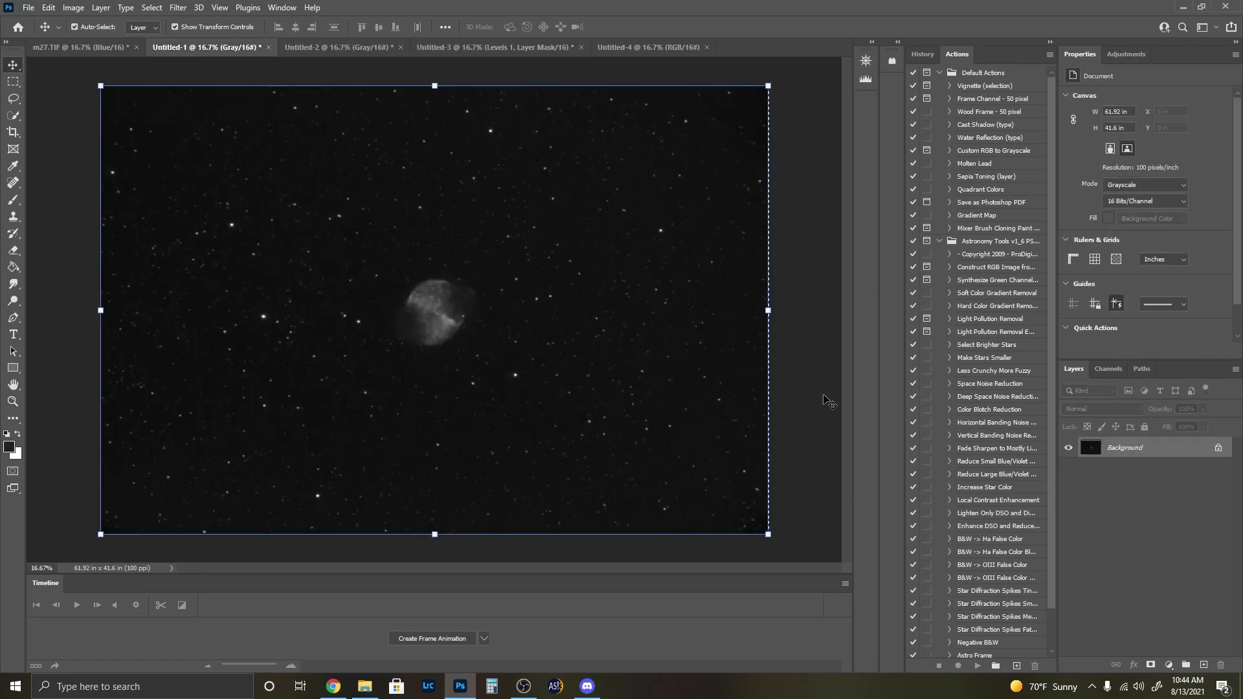
pyautogui.click(177, 9)
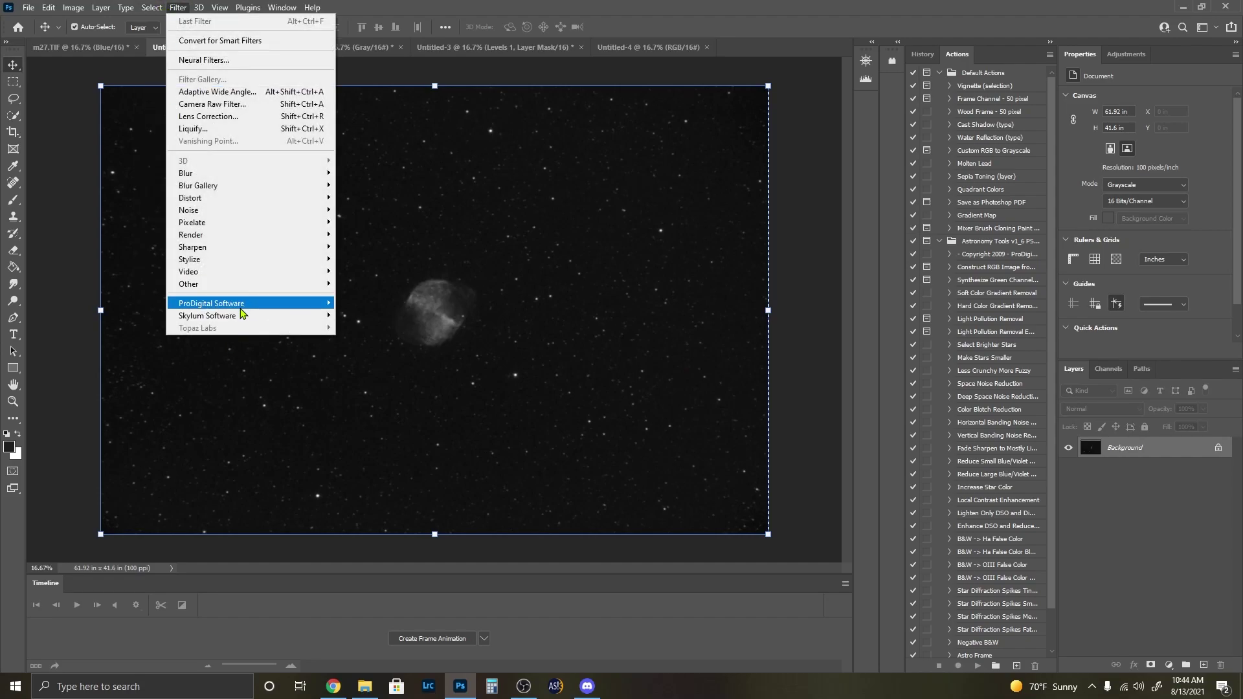
# Step: Apply AstroFlat Pro to Untitled-1 with Dark Noise Reduction raised to 28
pyautogui.moveTo(319, 308)
pyautogui.click(393, 309)
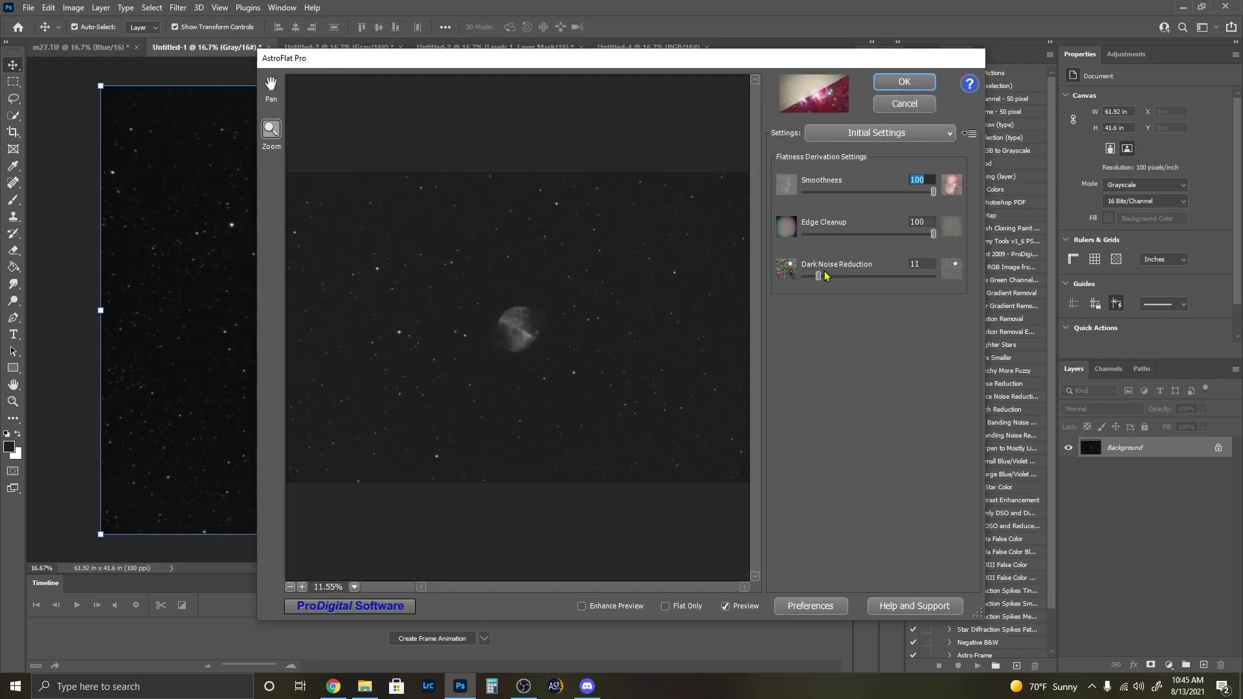
pyautogui.moveTo(818, 277); pyautogui.dragTo(841, 286)
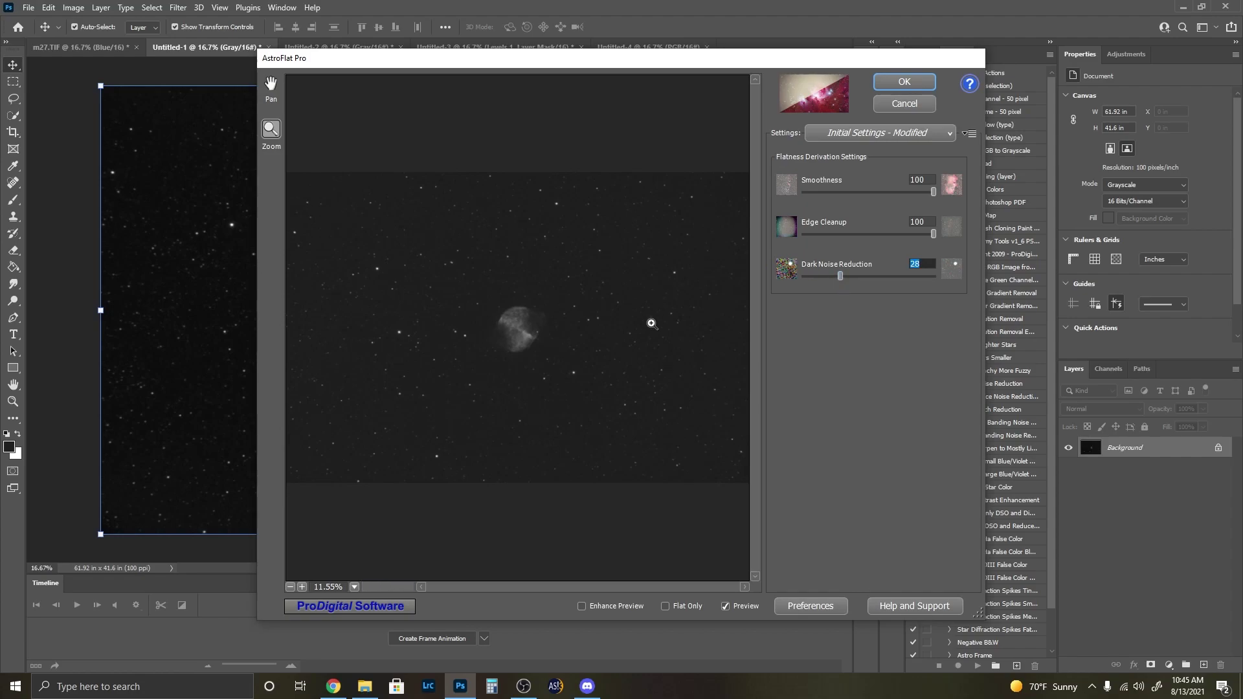
pyautogui.click(513, 343)
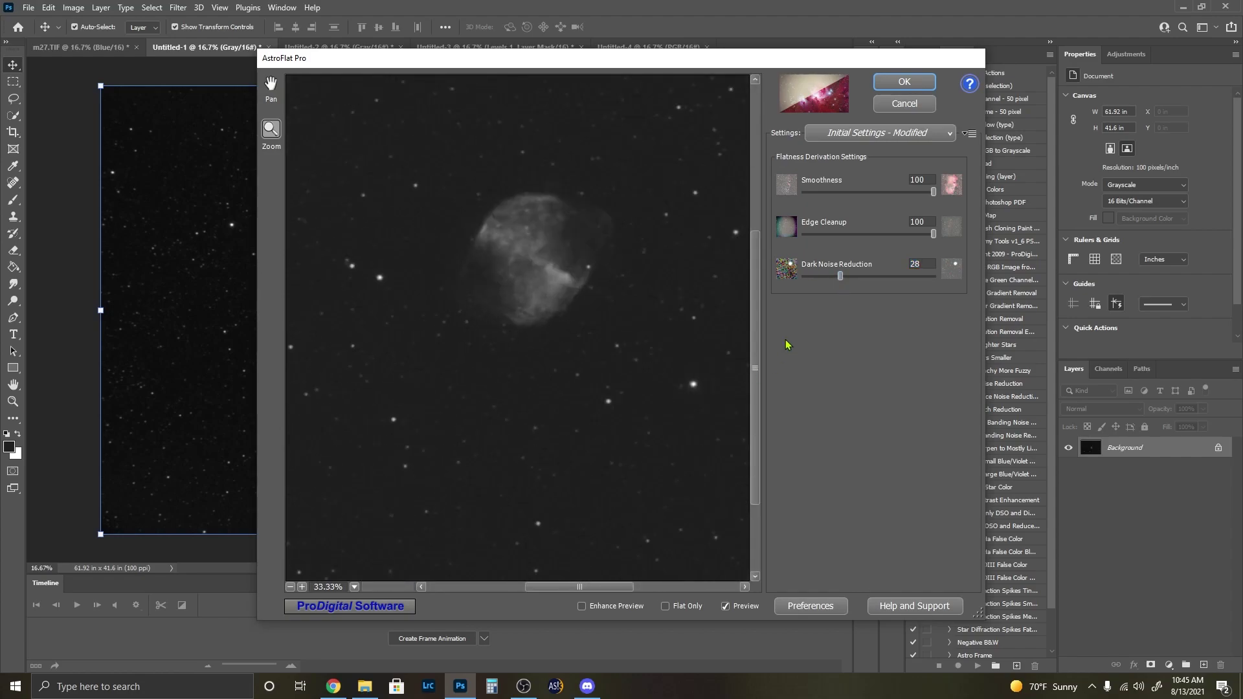
pyautogui.moveTo(755, 303); pyautogui.dragTo(774, 103)
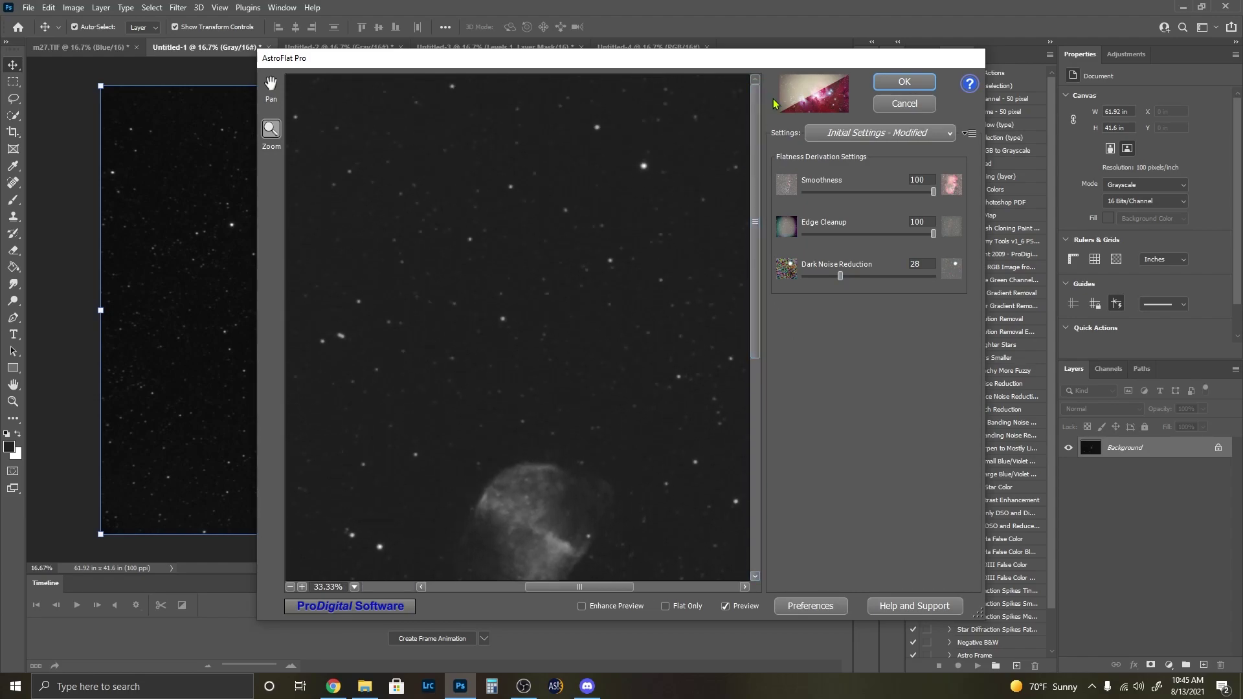
pyautogui.click(906, 90)
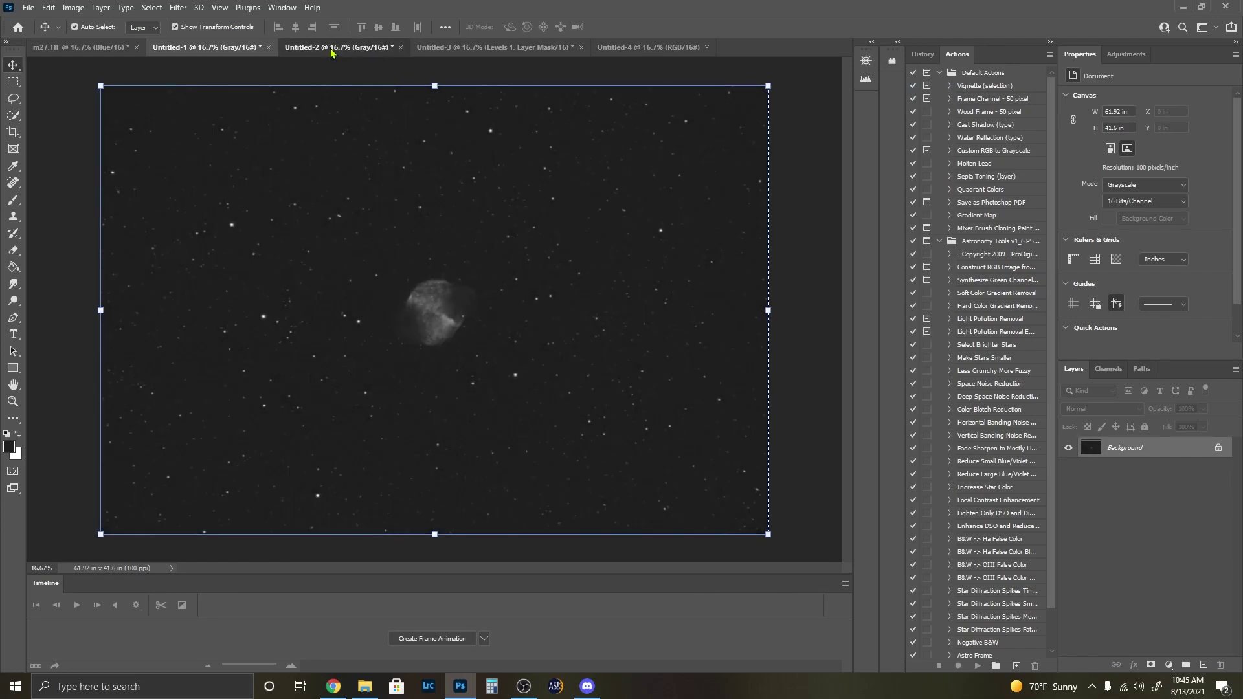
# Step: Apply AstroFlat Pro to the Untitled-2 document
pyautogui.click(331, 49)
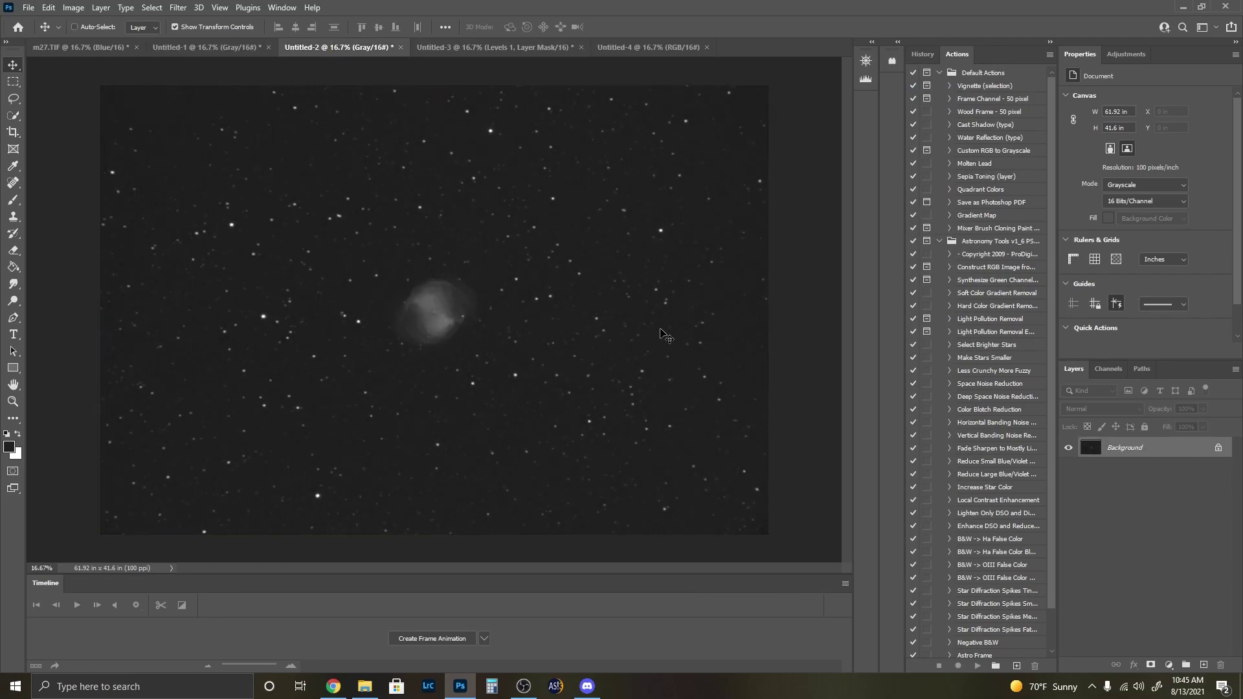
pyautogui.click(178, 7)
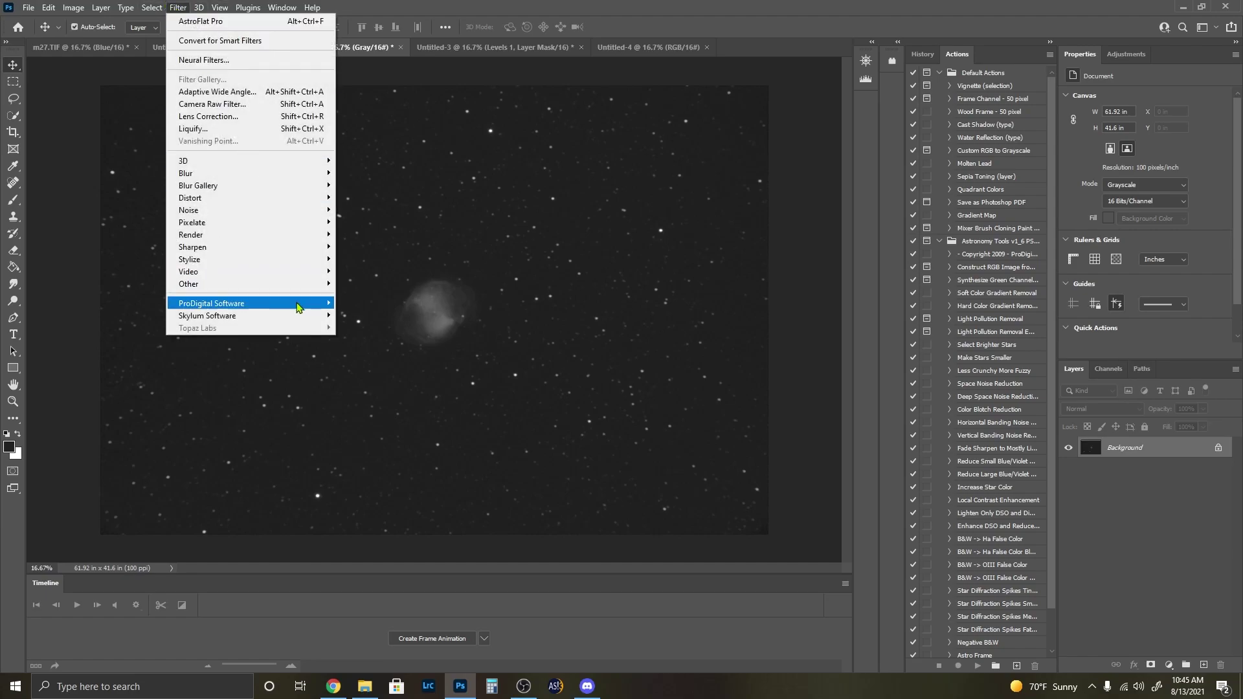
pyautogui.moveTo(298, 317)
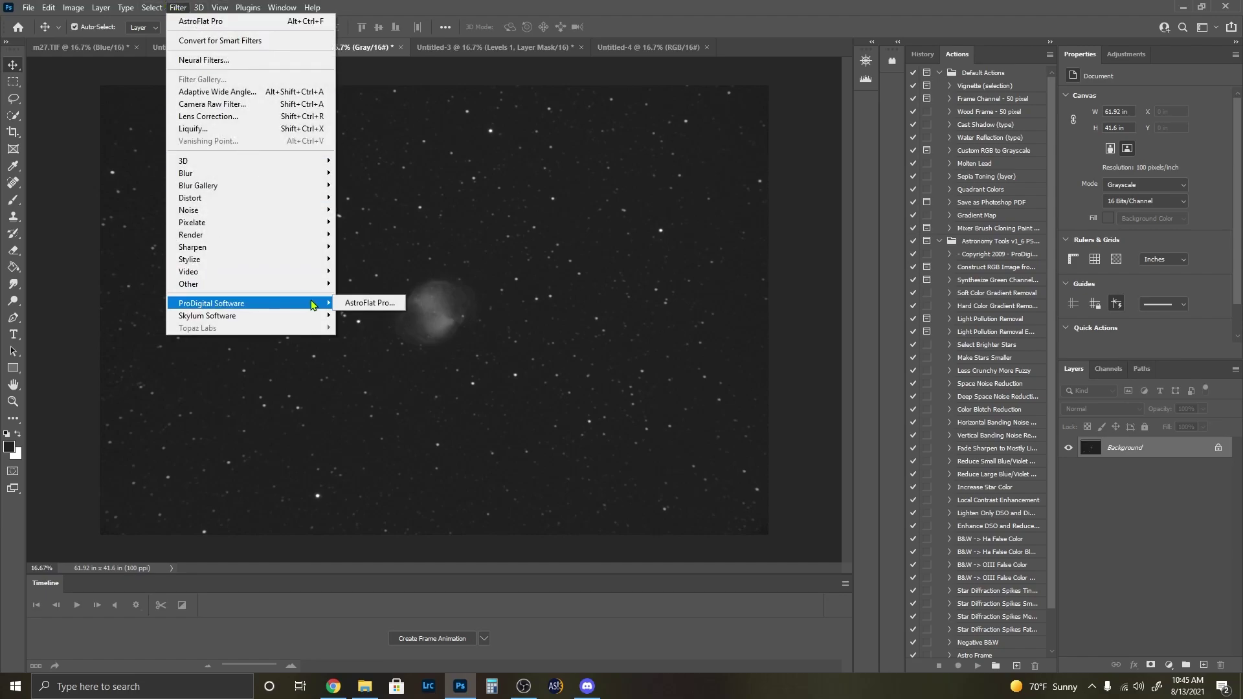
pyautogui.click(391, 309)
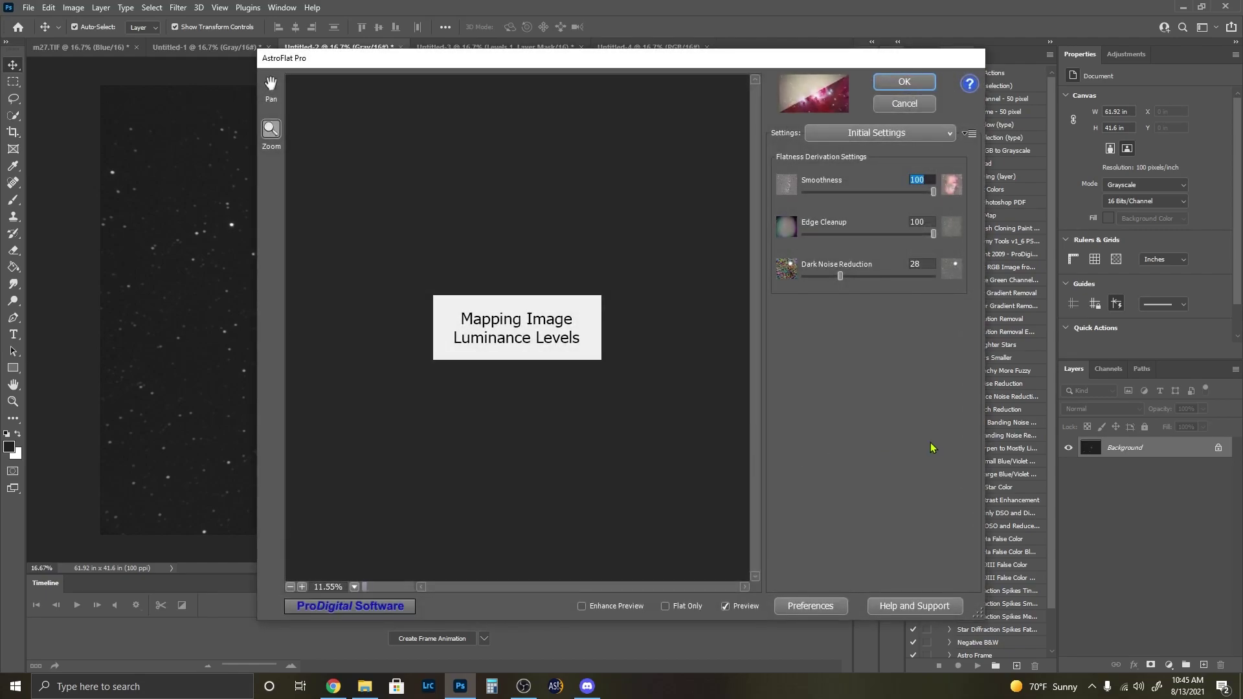
pyautogui.click(905, 82)
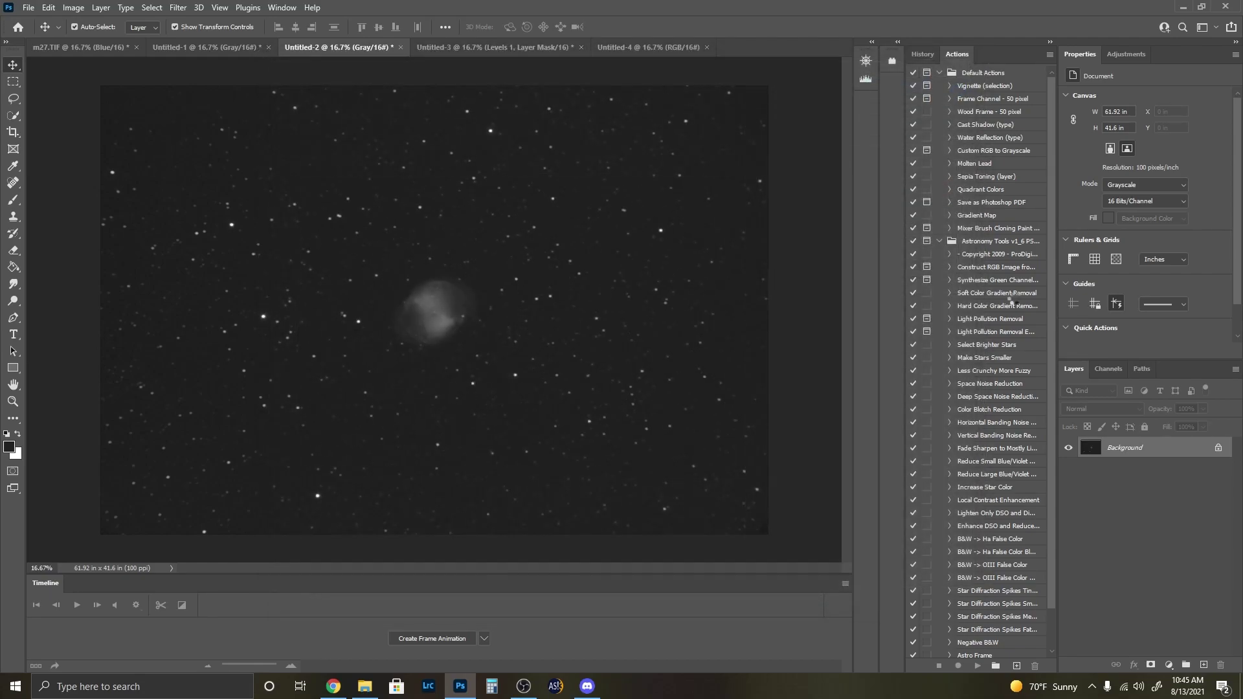
# Step: Rerun AstroFlat Pro on Untitled-3 with Ctrl+Alt+F
pyautogui.click(637, 48)
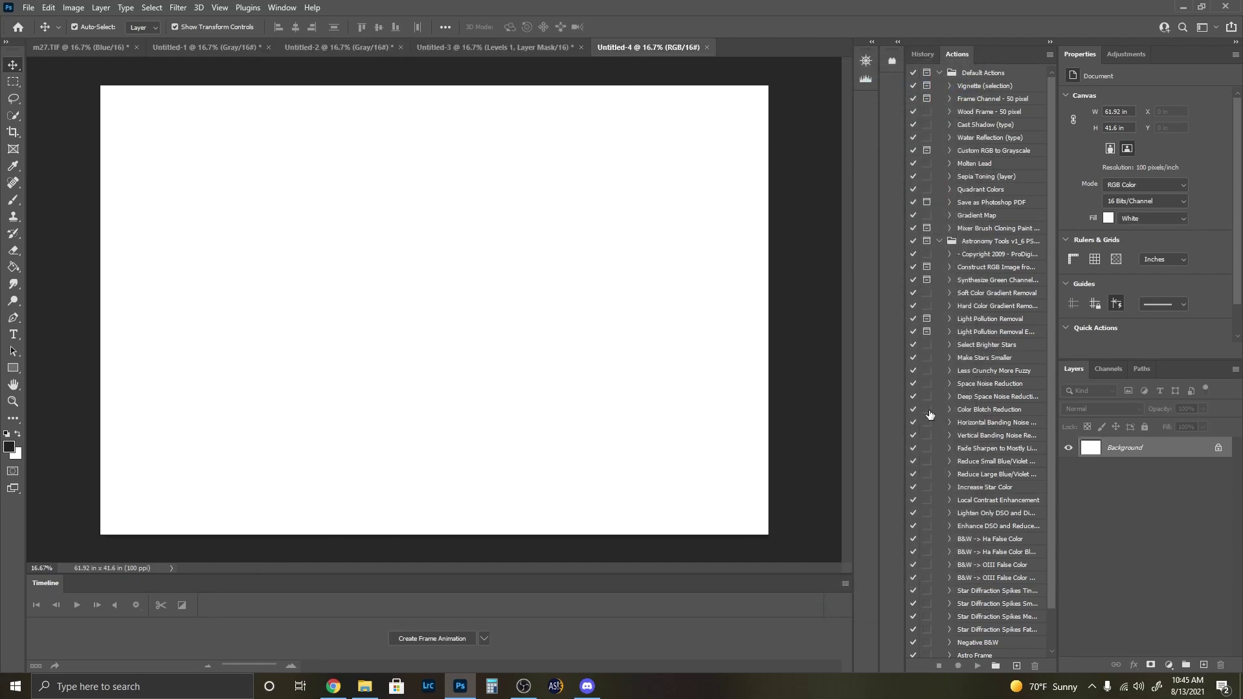
pyautogui.click(496, 48)
pyautogui.click(178, 7)
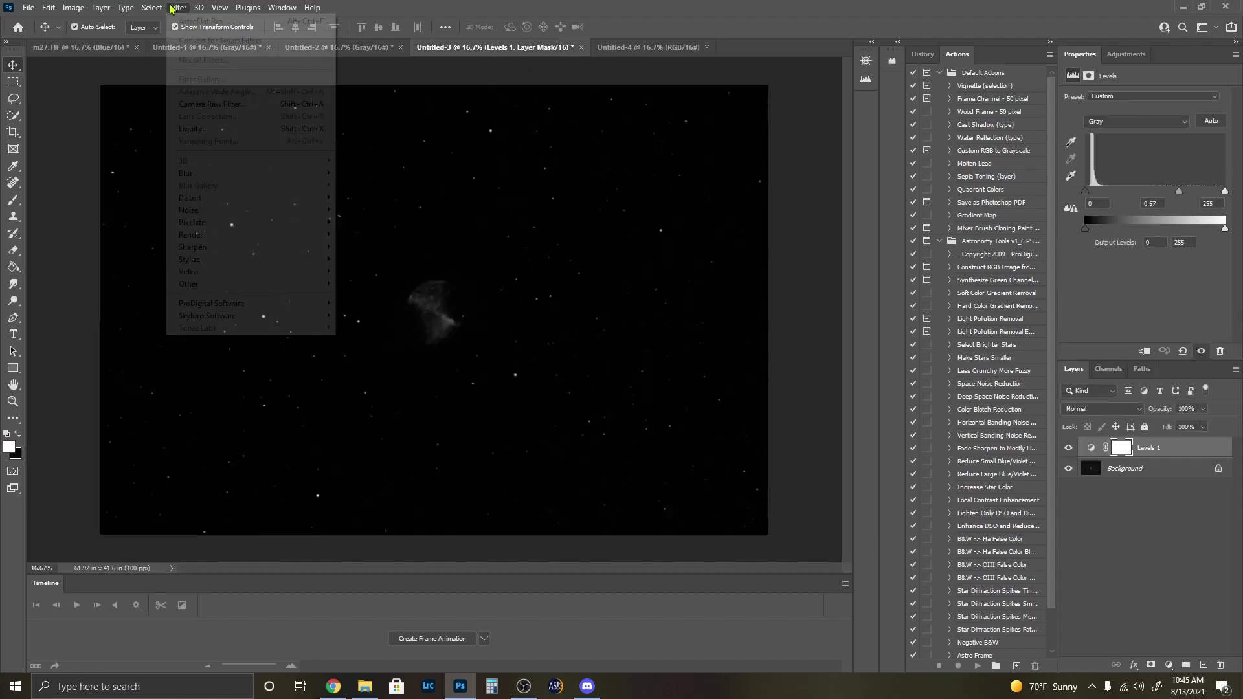
pyautogui.hotkey('ctrl', 'alt', 'f')
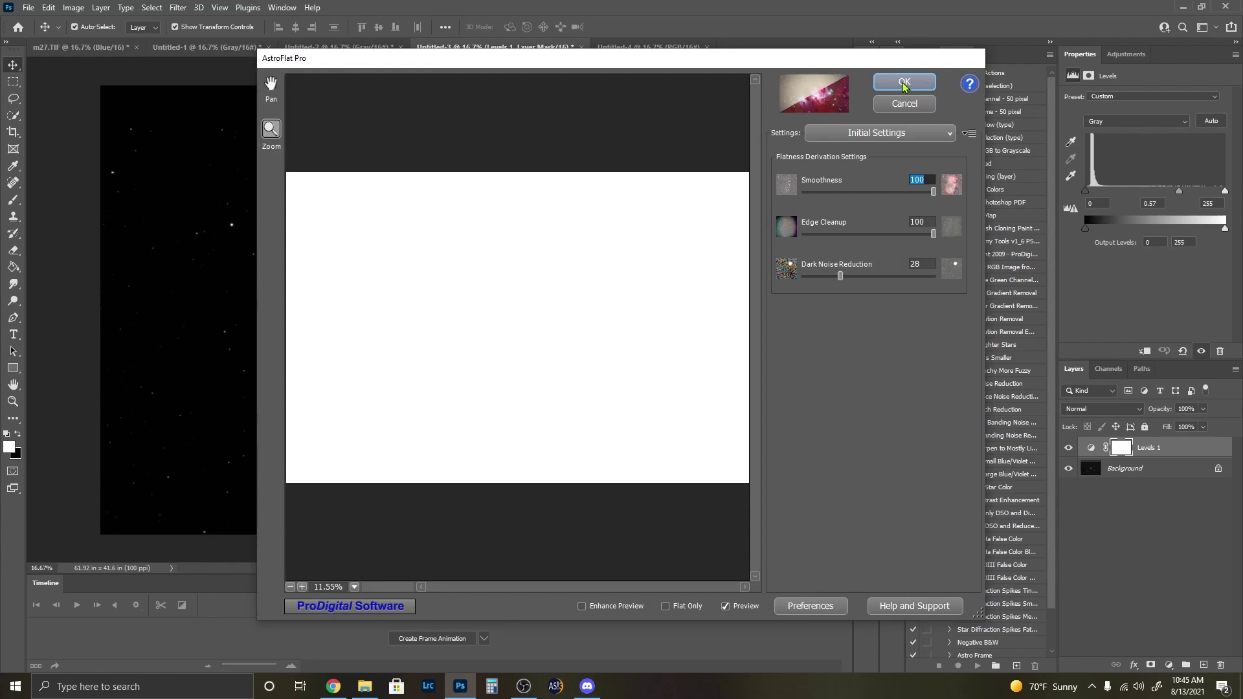
pyautogui.click(904, 104)
# Step: Merge Untitled-3's Levels layer into the Background and apply AstroFlat Pro to the result
pyautogui.rightClick(1130, 468)
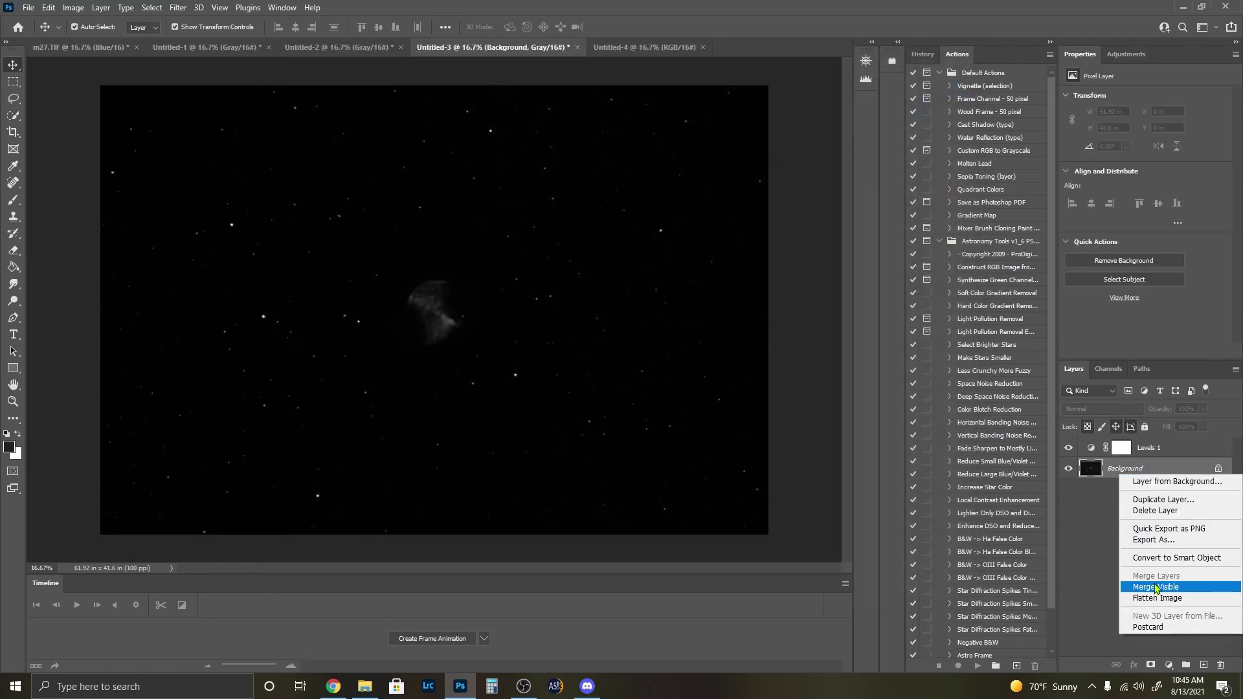
pyautogui.click(1130, 589)
pyautogui.click(178, 7)
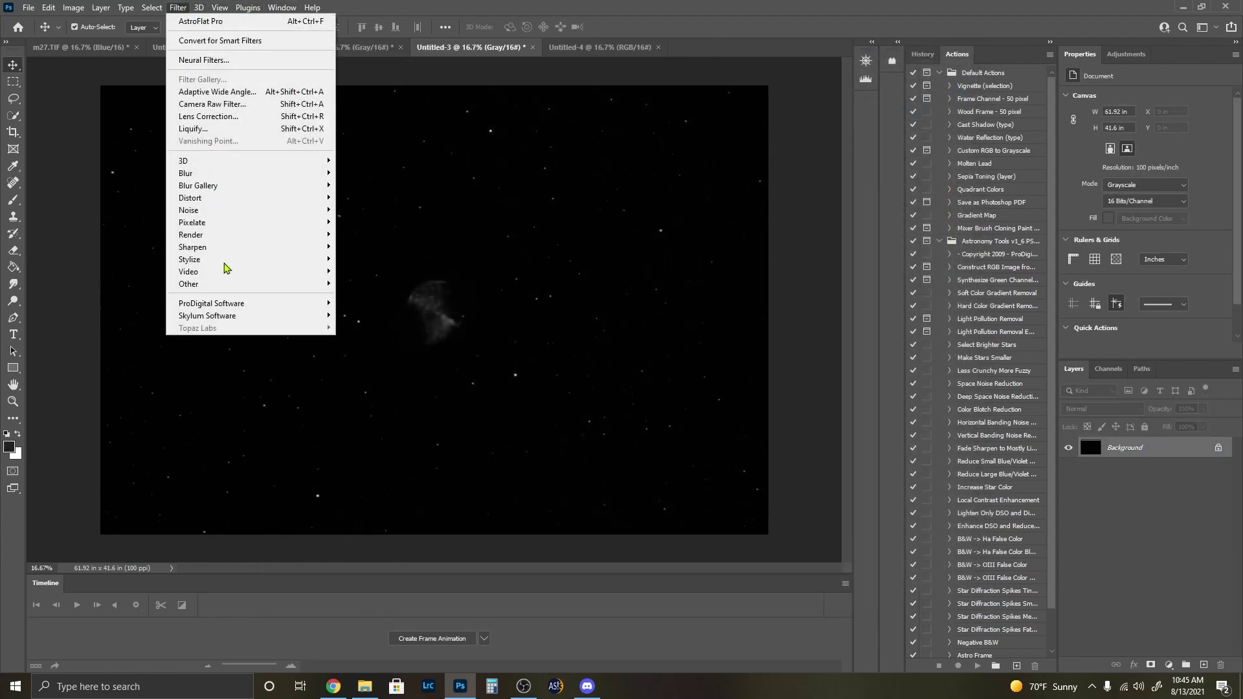
pyautogui.moveTo(246, 309)
pyautogui.click(373, 303)
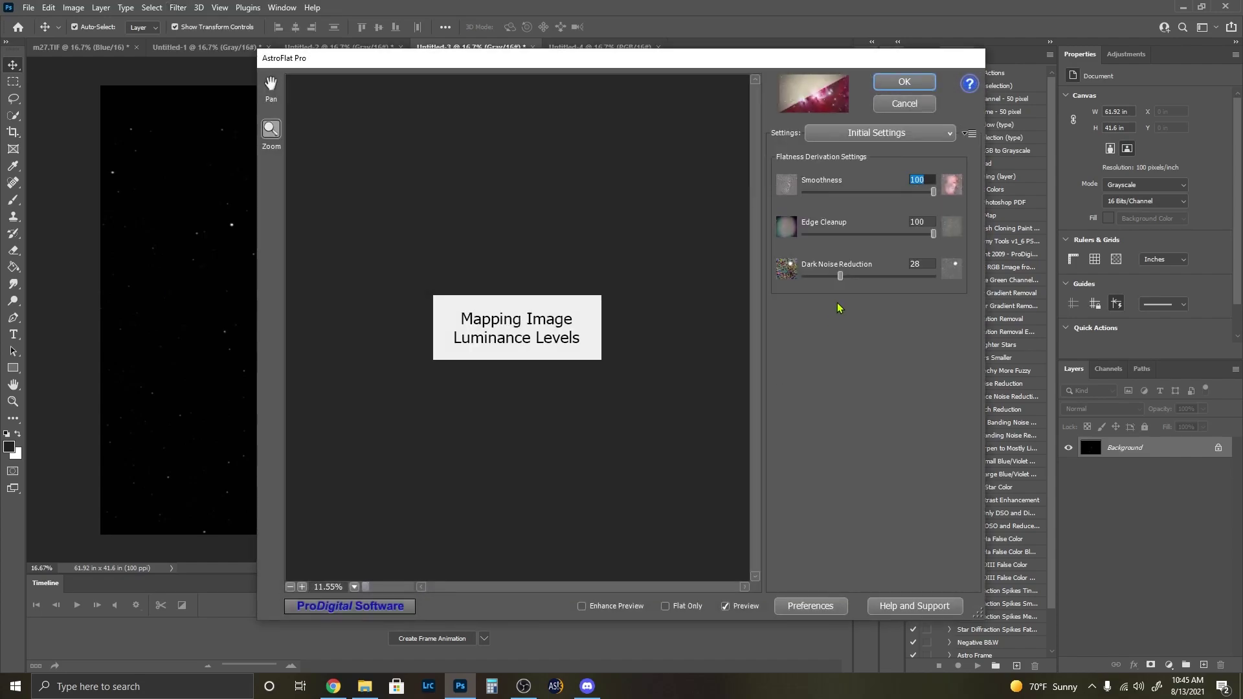
pyautogui.click(904, 81)
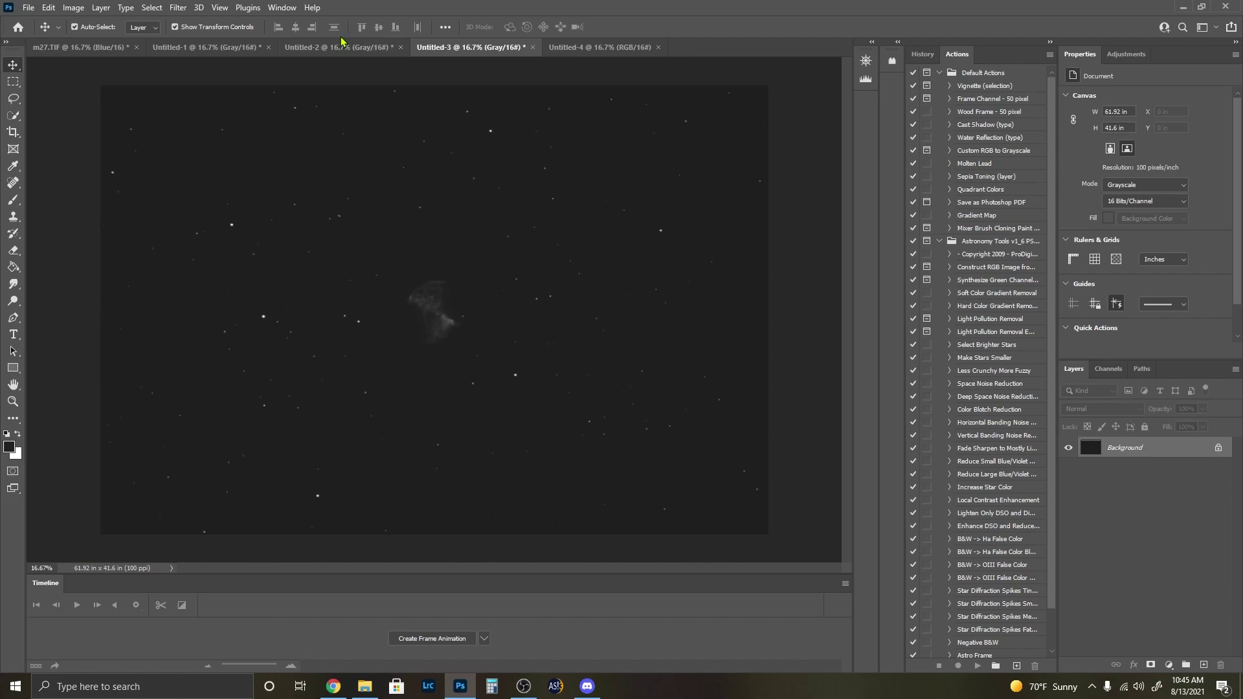
# Step: Compare the Untitled-1, -2 and -3 grayscale images, then select all of Untitled-3
pyautogui.click(289, 51)
pyautogui.click(226, 49)
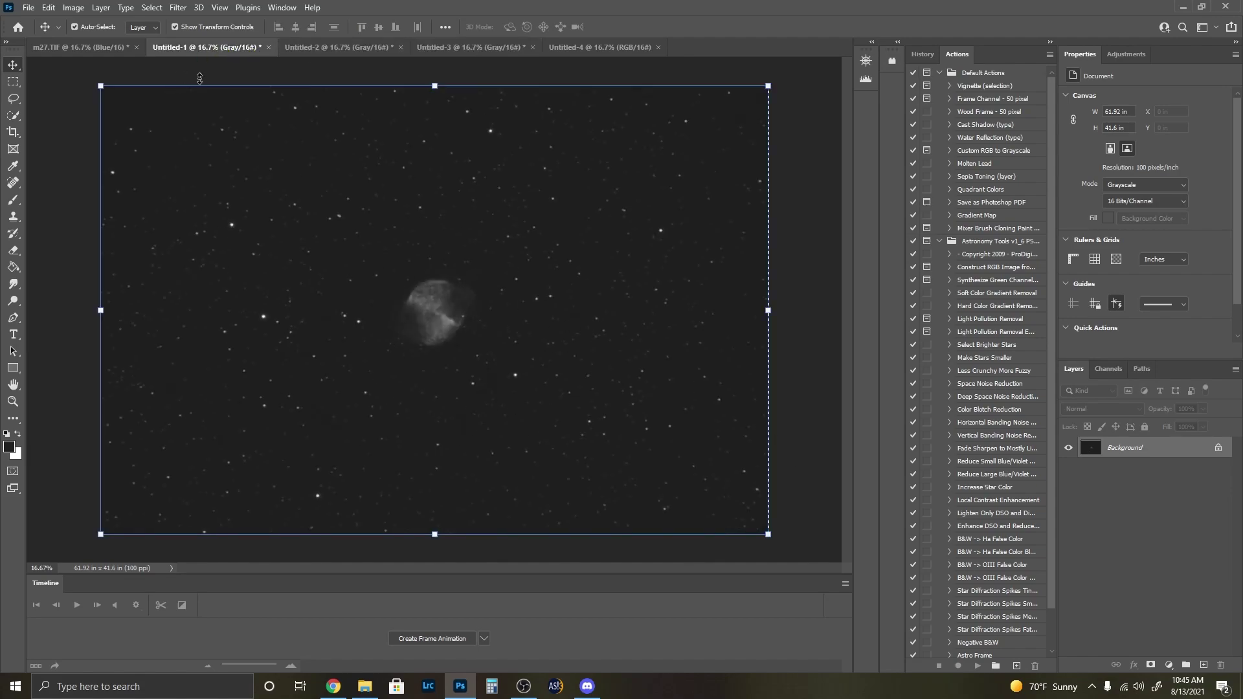
pyautogui.click(328, 52)
pyautogui.click(473, 49)
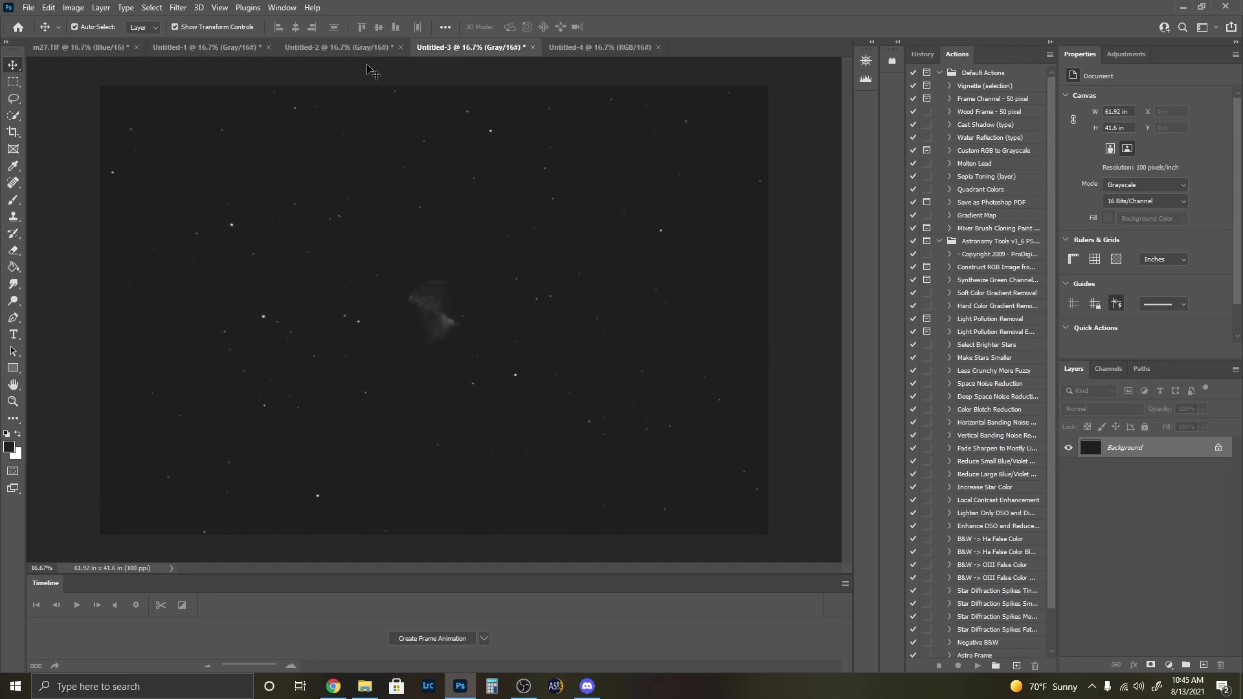
pyautogui.click(340, 50)
pyautogui.click(187, 52)
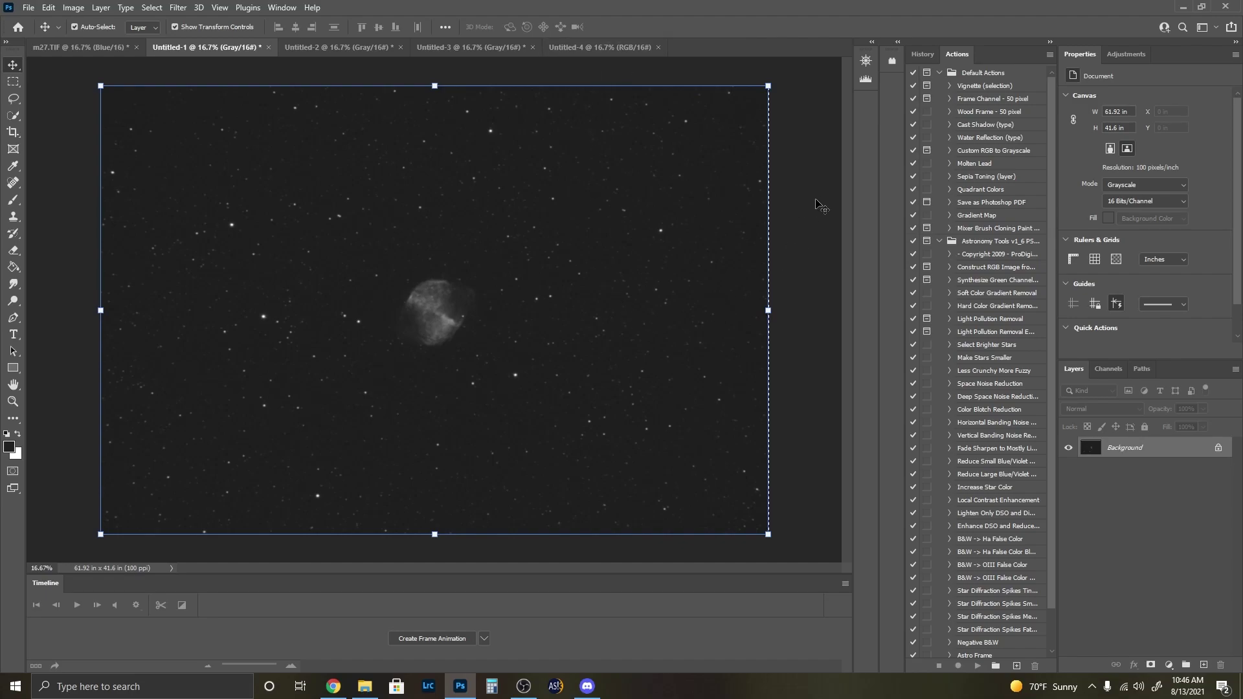
pyautogui.click(497, 50)
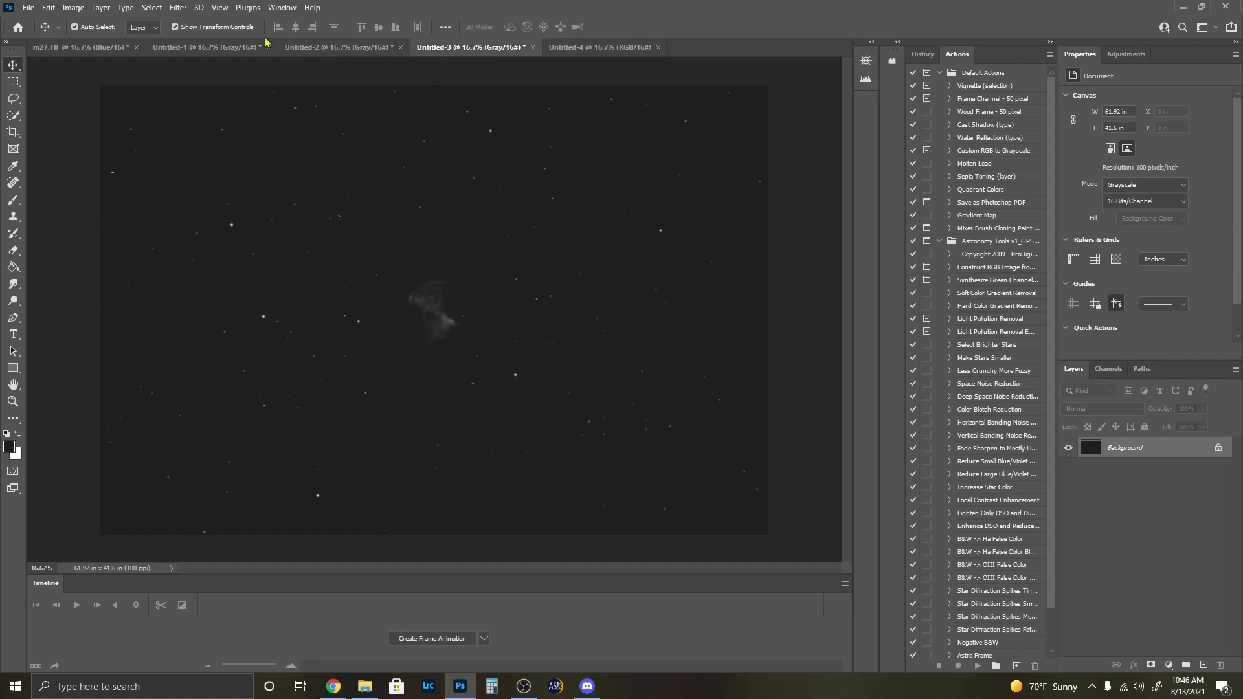
pyautogui.click(221, 49)
pyautogui.click(358, 49)
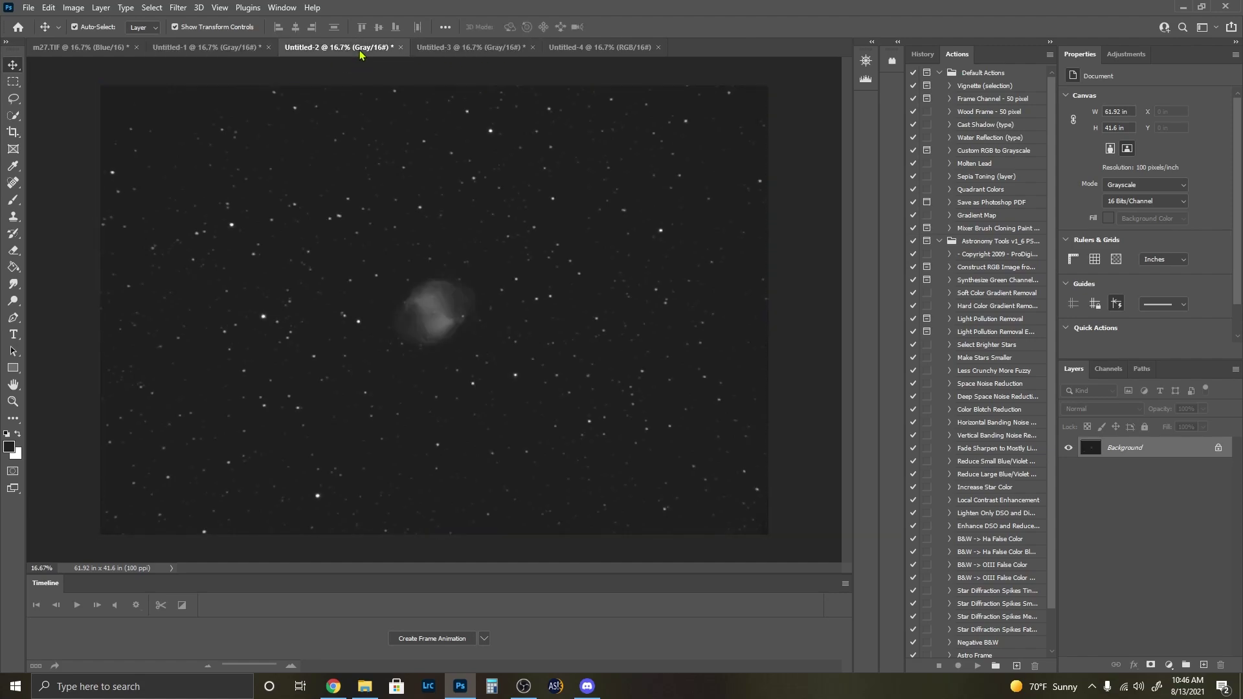
pyautogui.click(503, 50)
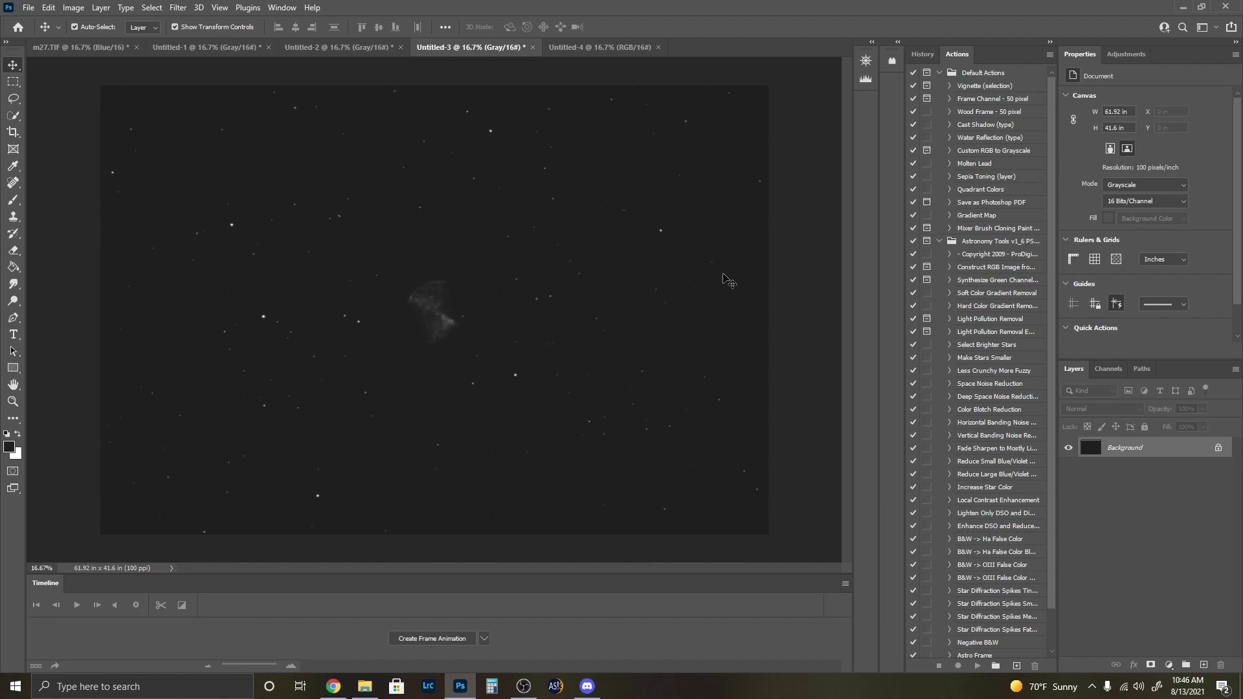
pyautogui.hotkey('ctrl', 'a')
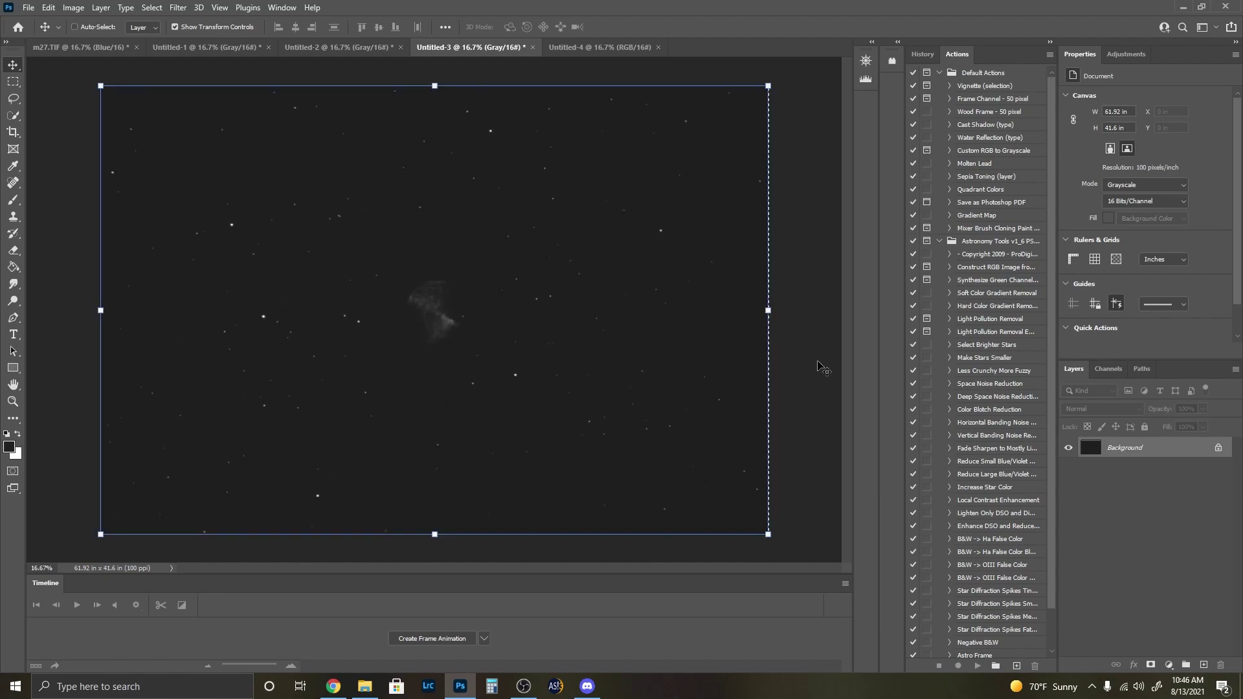
# Step: Paste the faint Untitled-3 image into Untitled-4's Red channel
pyautogui.click(626, 48)
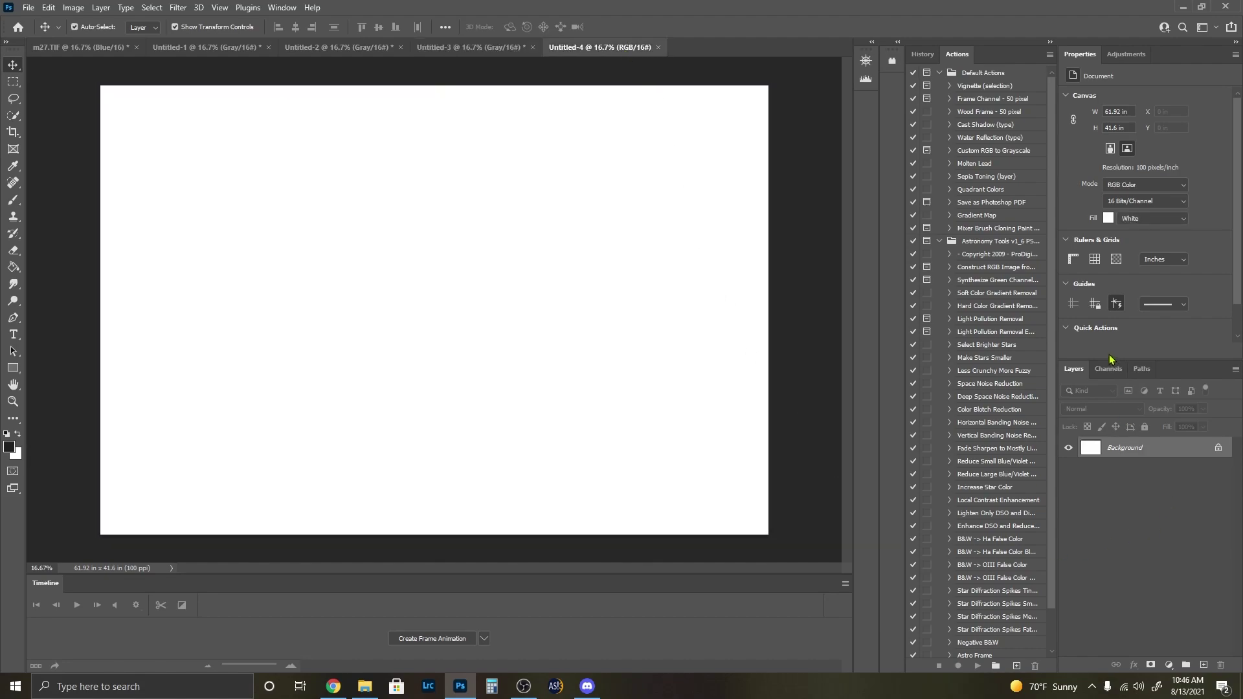
pyautogui.click(1108, 369)
pyautogui.click(1105, 411)
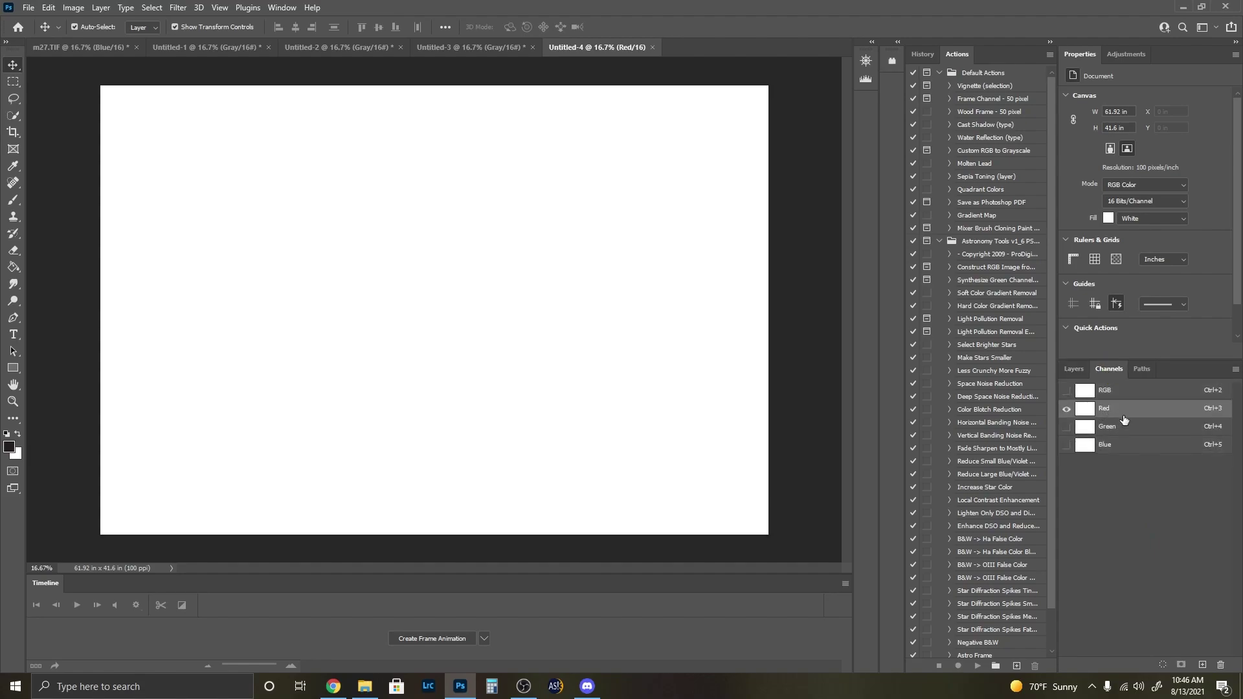
pyautogui.hotkey('ctrl', 'v')
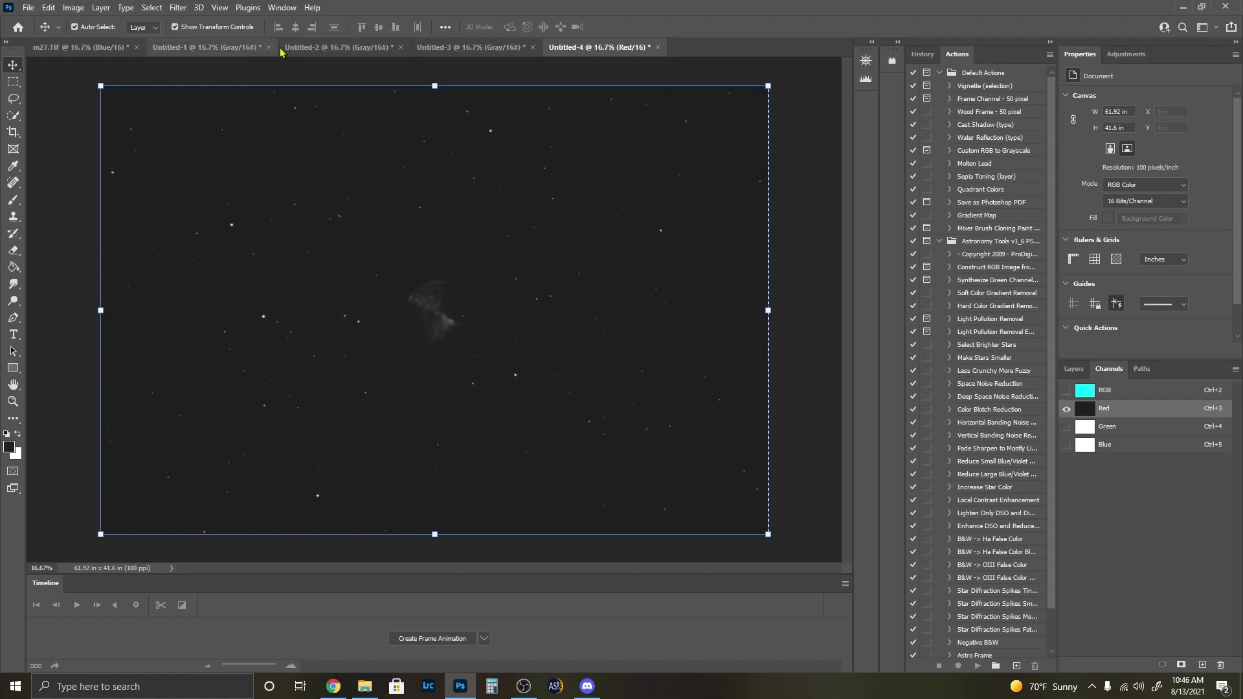
# Step: Paste the Untitled-1 image into Untitled-4's Green channel
pyautogui.click(207, 47)
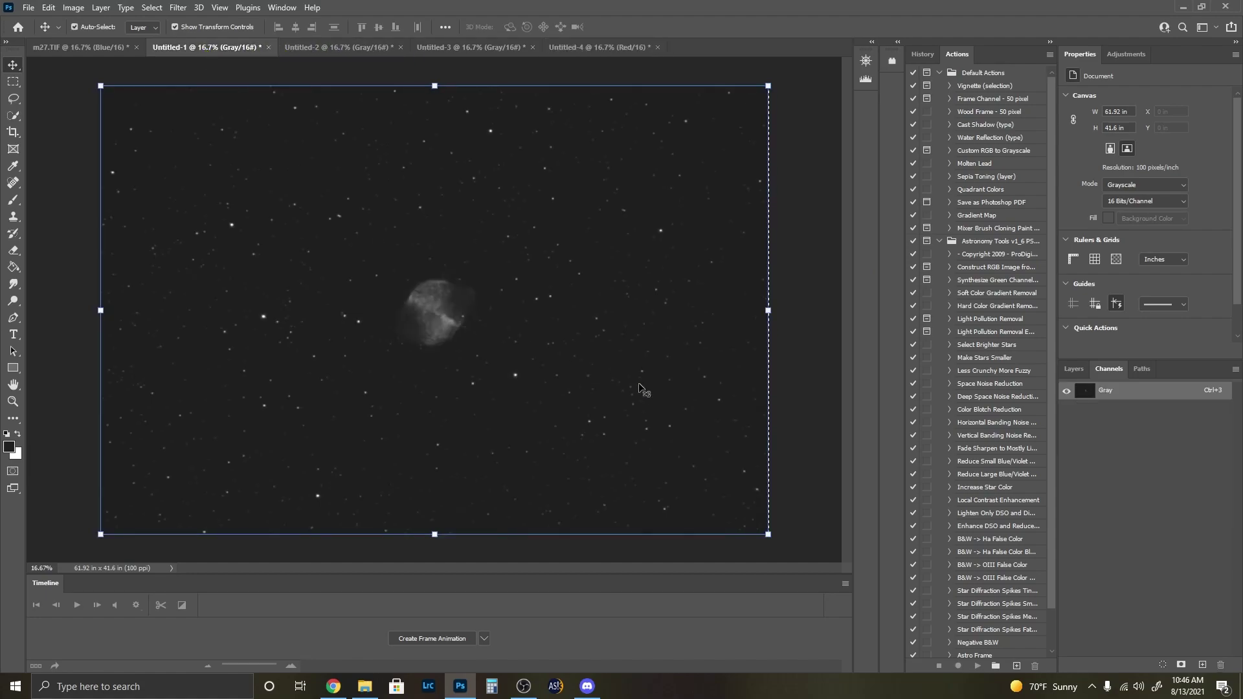
pyautogui.click(596, 47)
pyautogui.click(1106, 429)
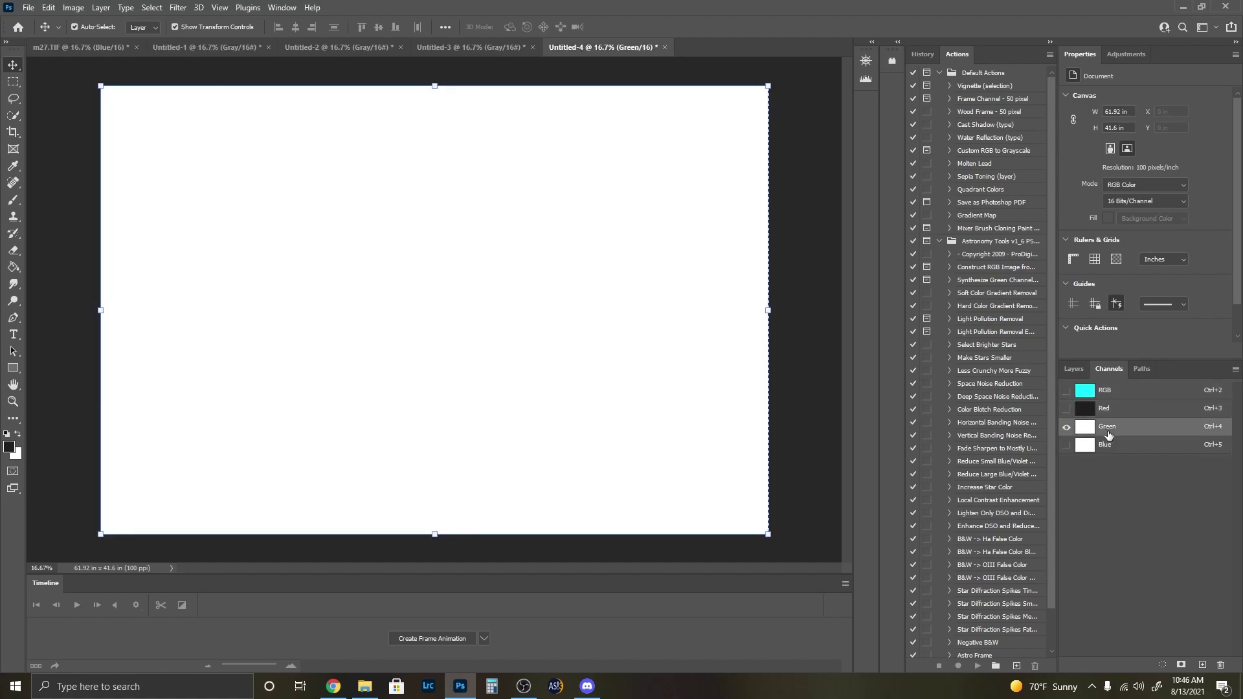
pyautogui.hotkey('ctrl', 'v')
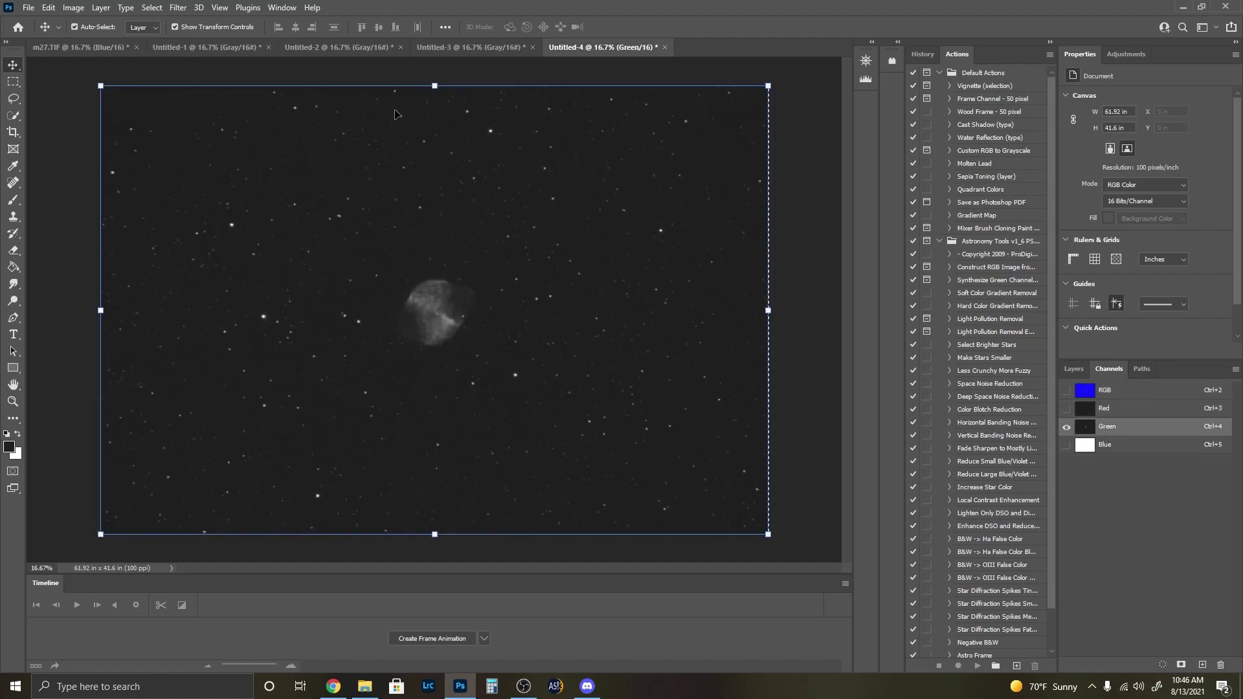
# Step: Paste the Untitled-2 image into the Blue channel and view the RGB composite
pyautogui.click(316, 53)
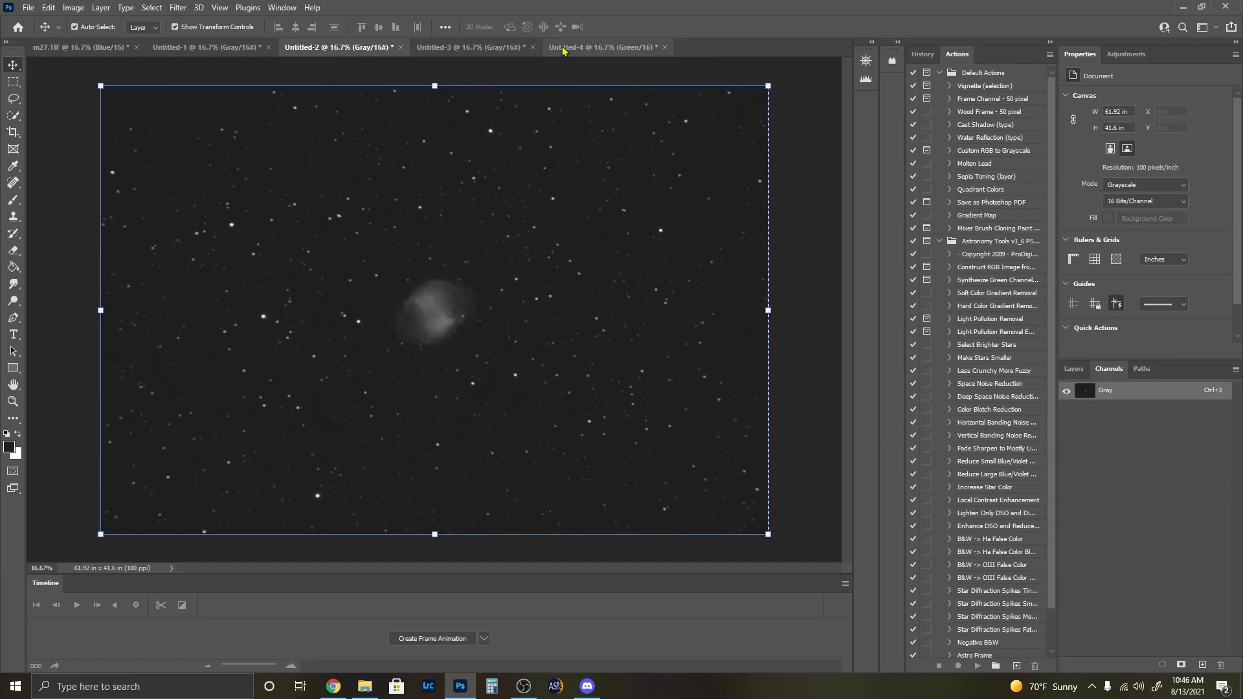
pyautogui.click(602, 47)
pyautogui.click(1130, 446)
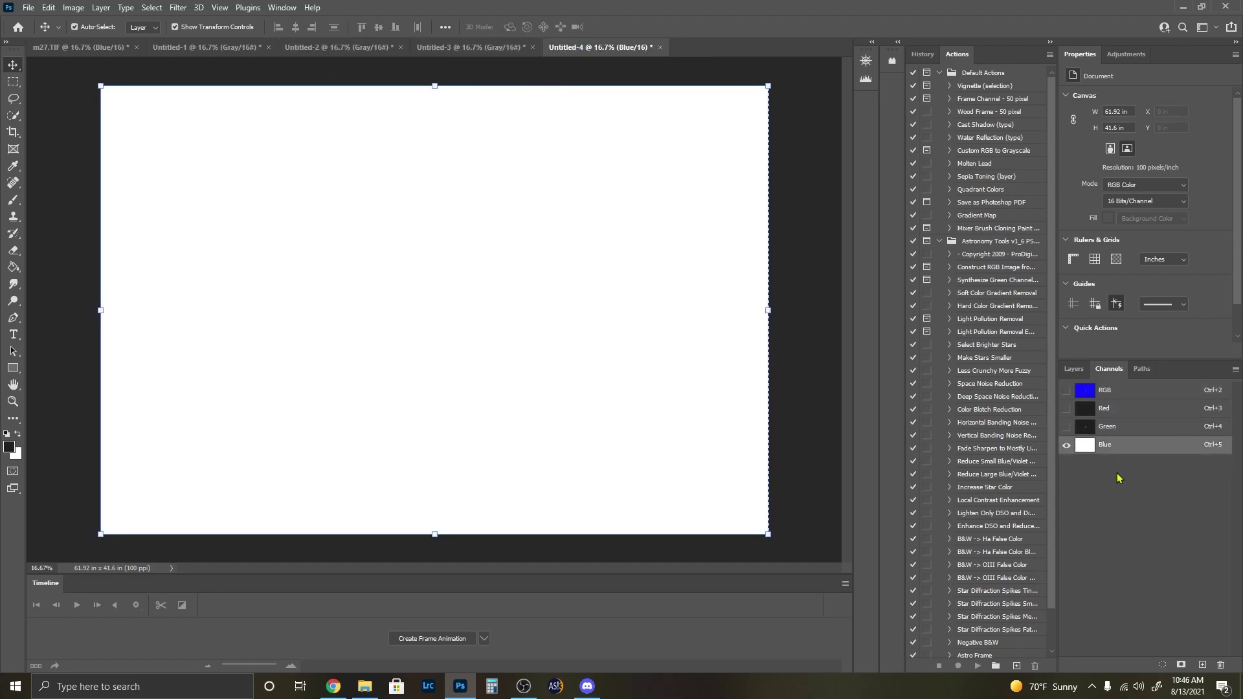
pyautogui.hotkey('ctrl', 'v')
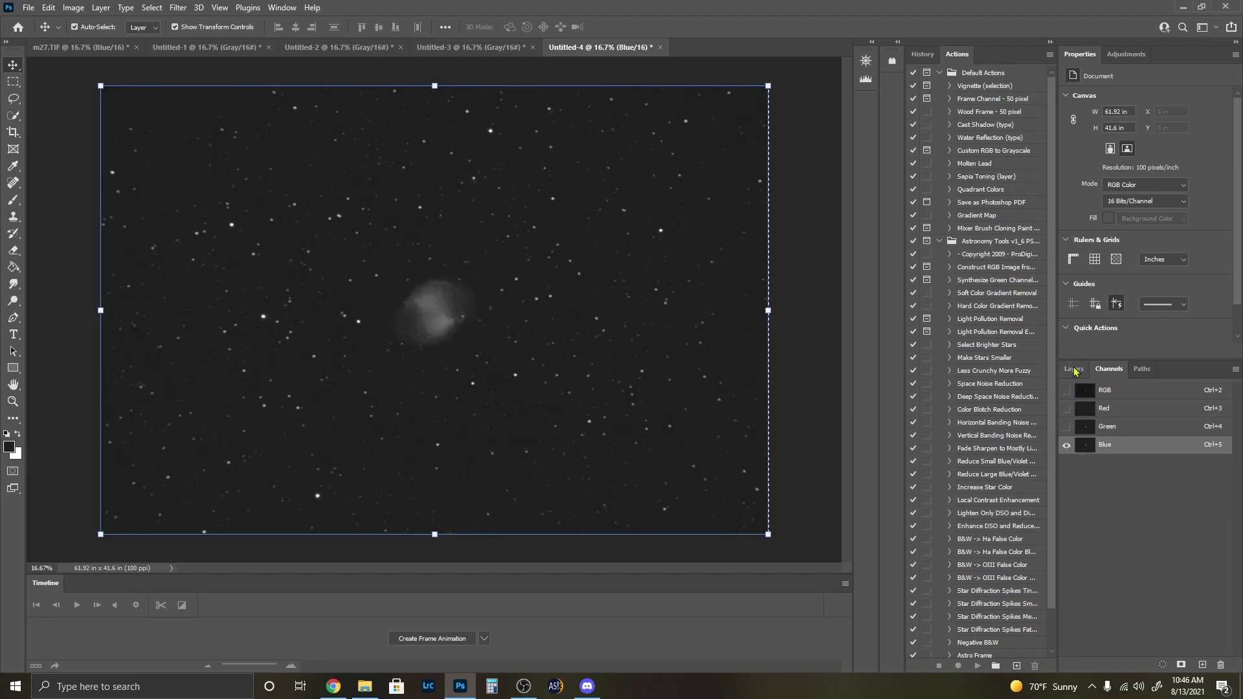
pyautogui.click(1068, 390)
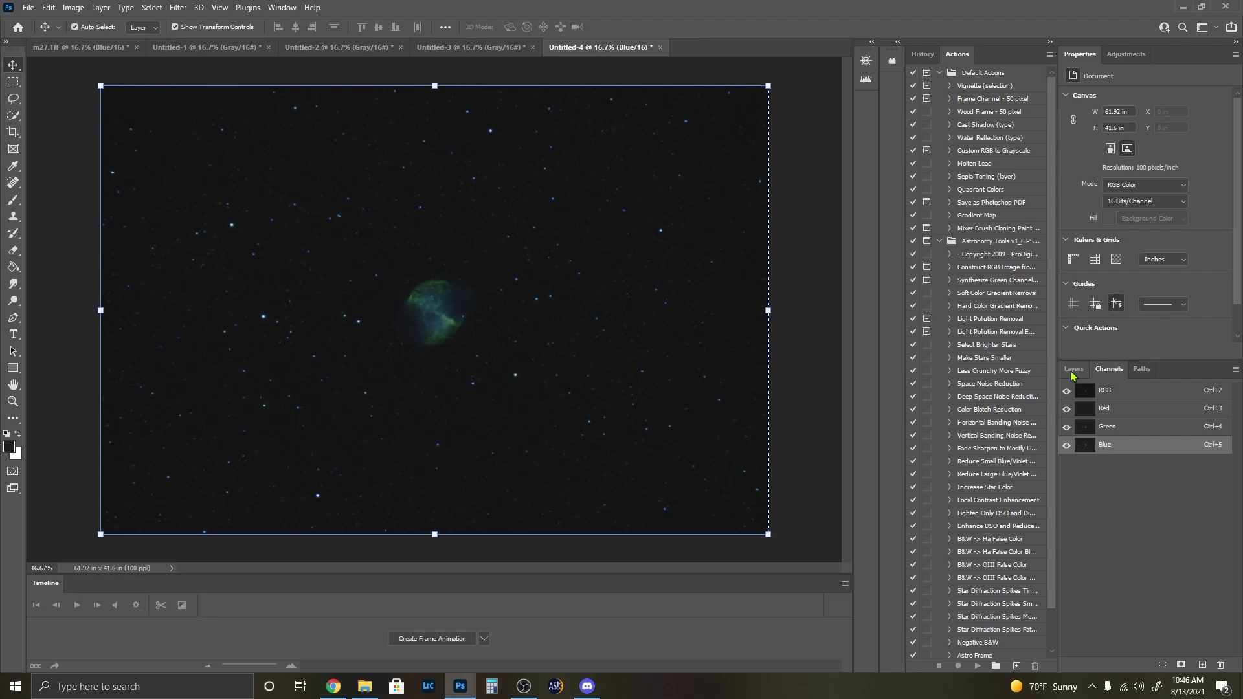
pyautogui.click(1073, 370)
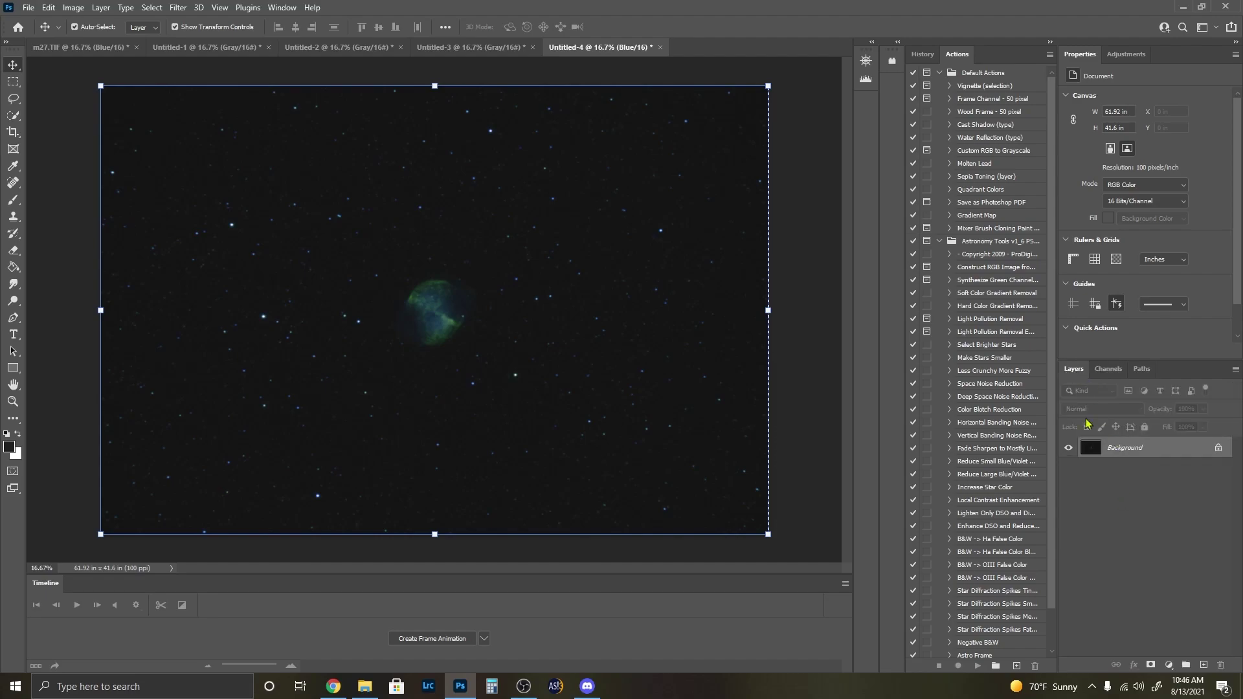
# Step: Add a Levels adjustment layer with black input 18 and midtones 2.29
pyautogui.click(1123, 55)
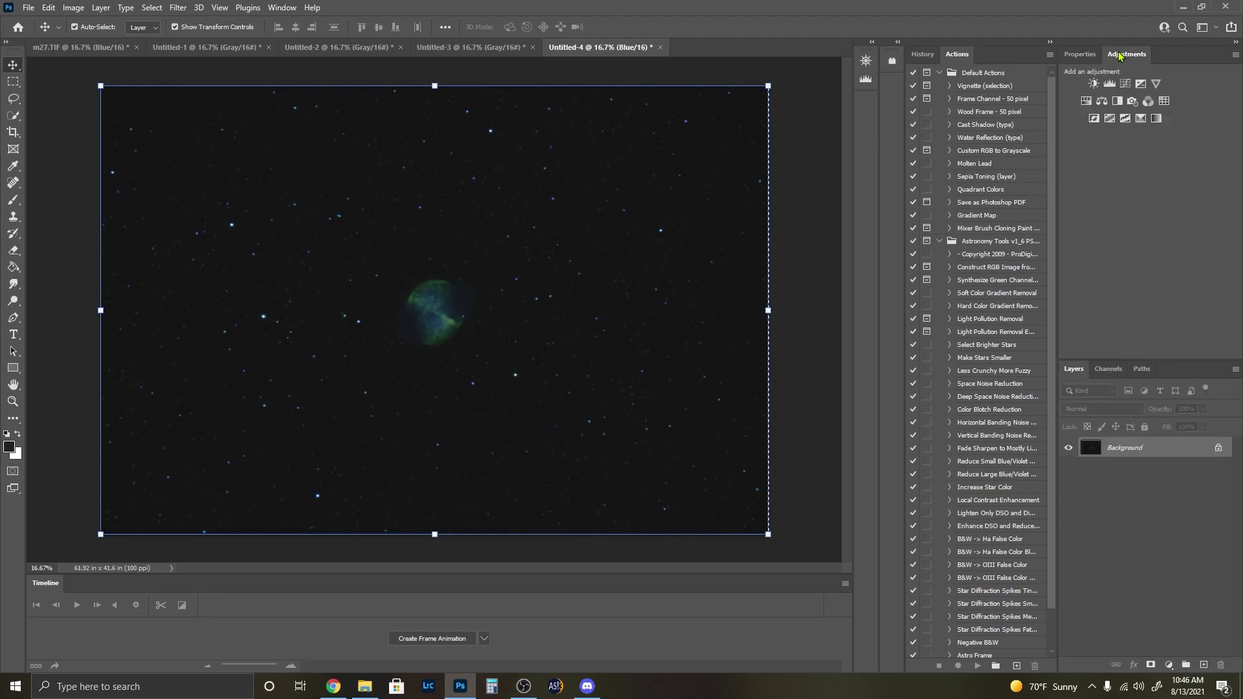
pyautogui.click(1109, 85)
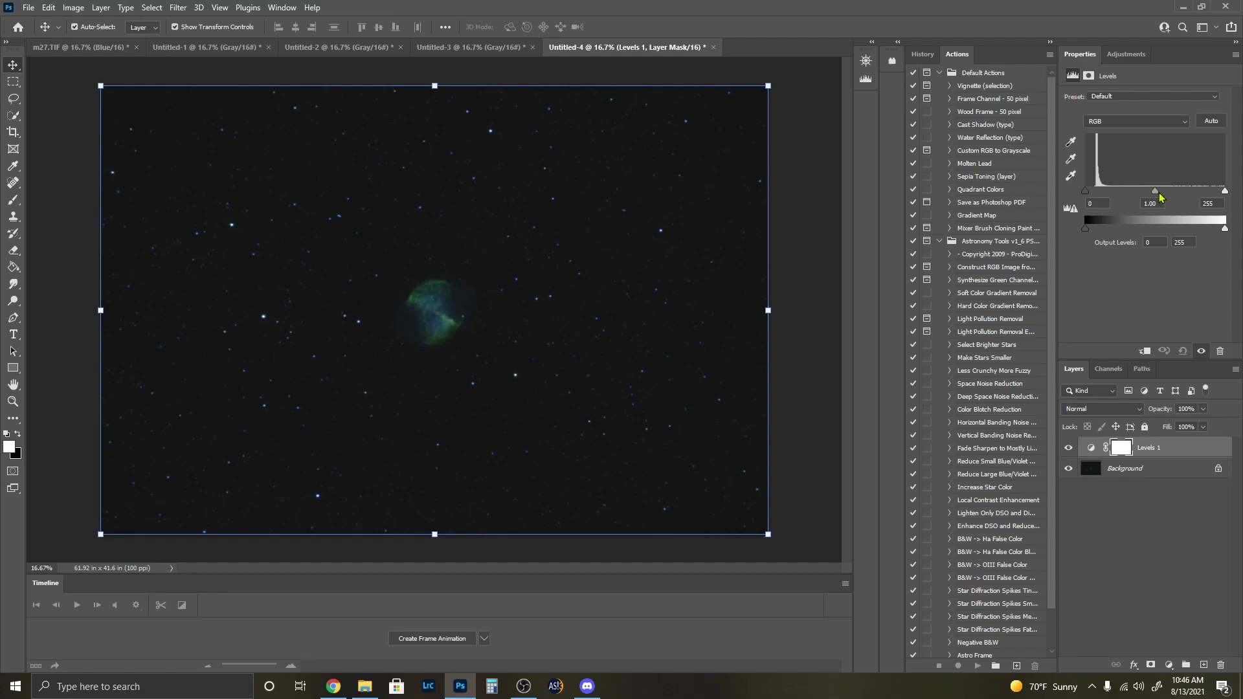
pyautogui.moveTo(1156, 192); pyautogui.dragTo(1095, 196)
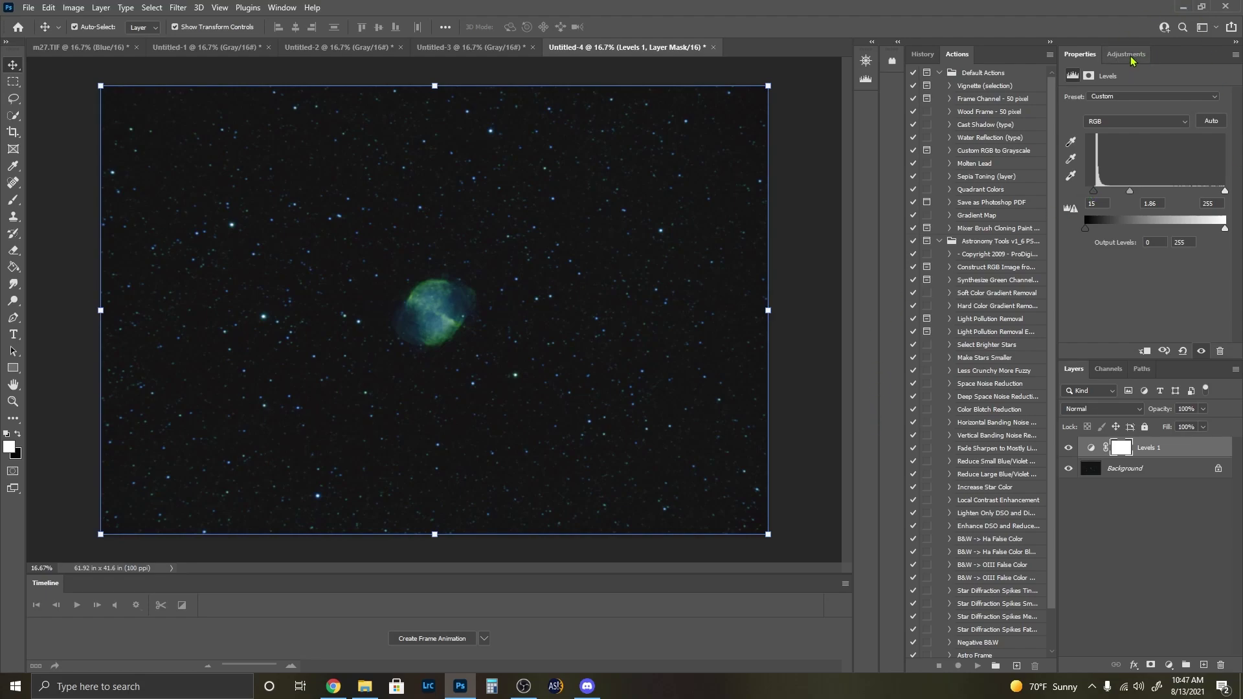
pyautogui.moveTo(1131, 193); pyautogui.dragTo(1097, 193)
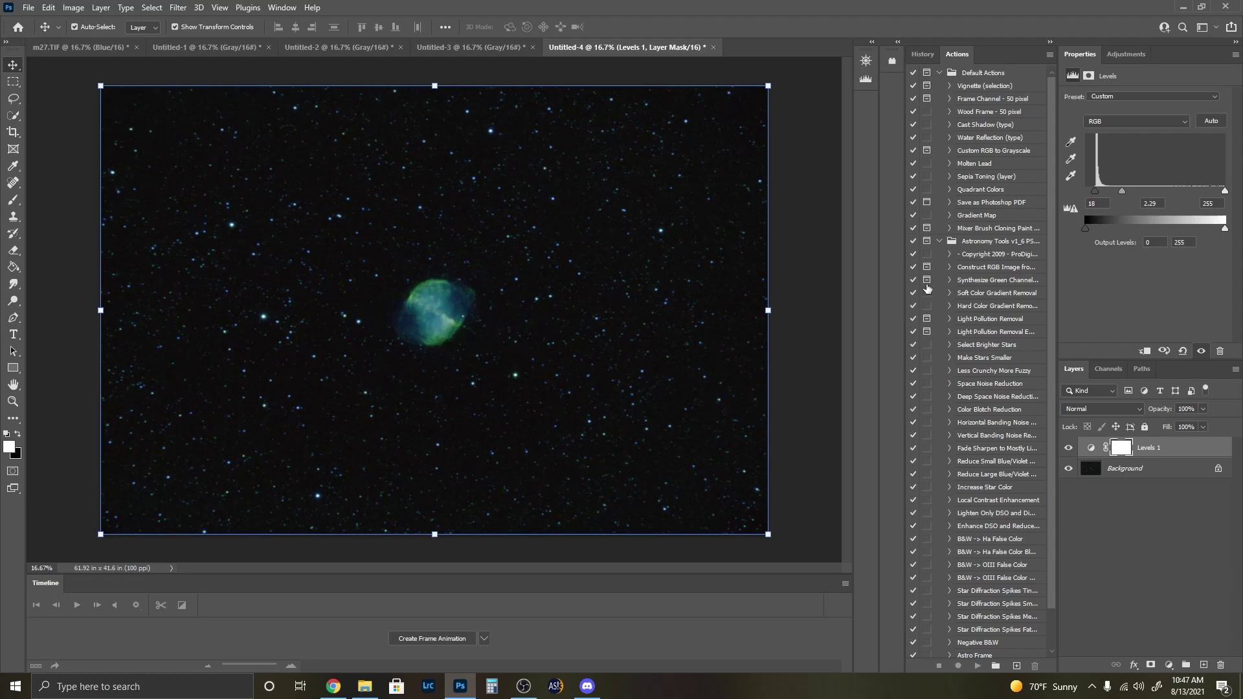
pyautogui.click(1128, 56)
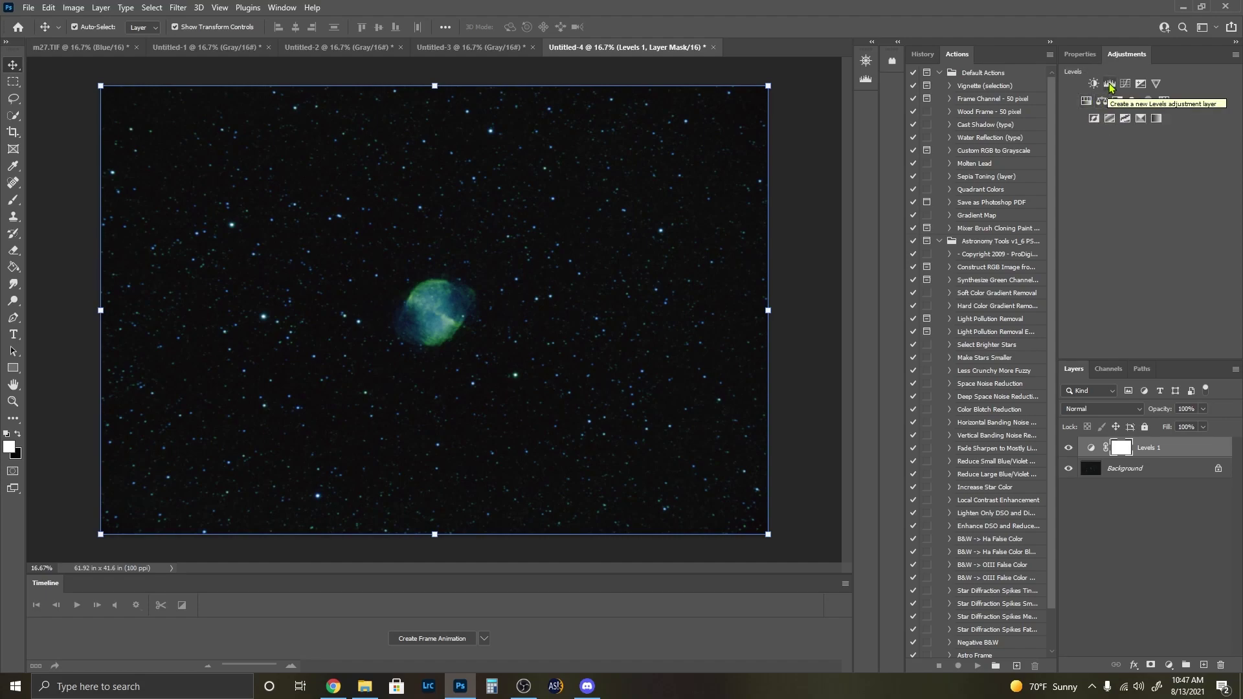
# Step: Add a second Levels layer and slightly raise the Red channel midtones, with the Histogram shown
pyautogui.click(1109, 84)
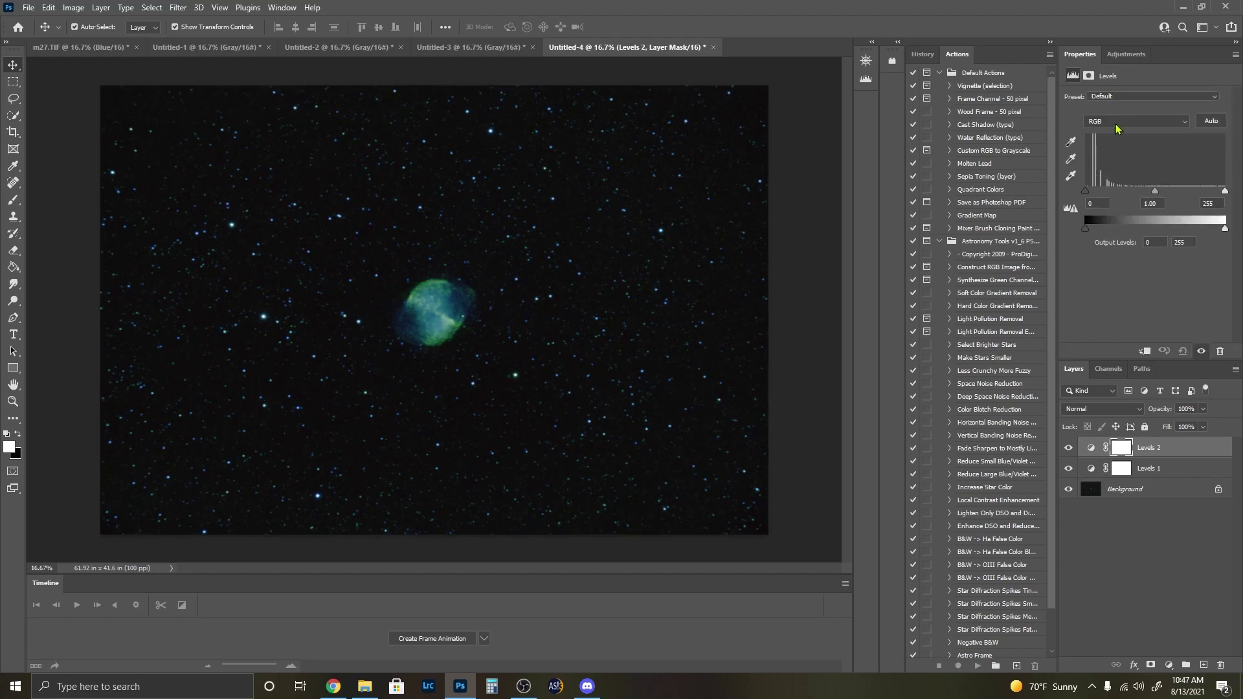
pyautogui.click(1116, 123)
pyautogui.click(1119, 150)
pyautogui.click(865, 79)
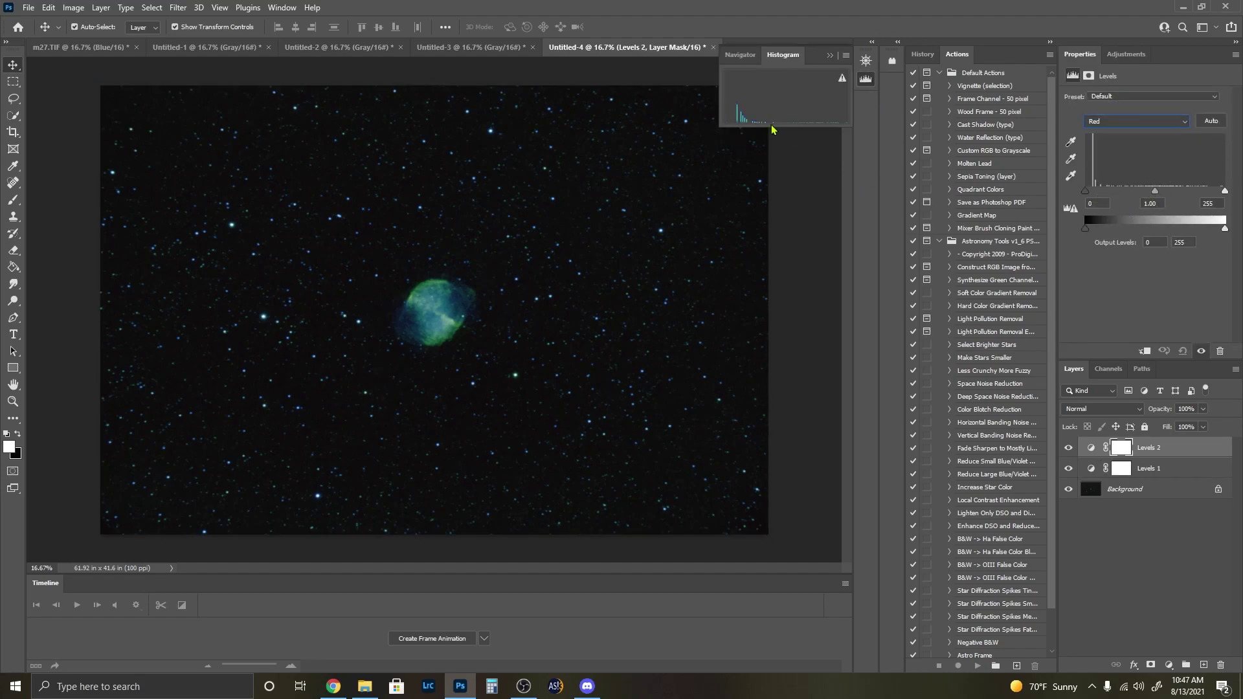
pyautogui.moveTo(1156, 194); pyautogui.dragTo(1152, 194)
# Step: Nudge up the Green black point and set the Blue black point to 6
pyautogui.click(1119, 125)
pyautogui.click(1113, 152)
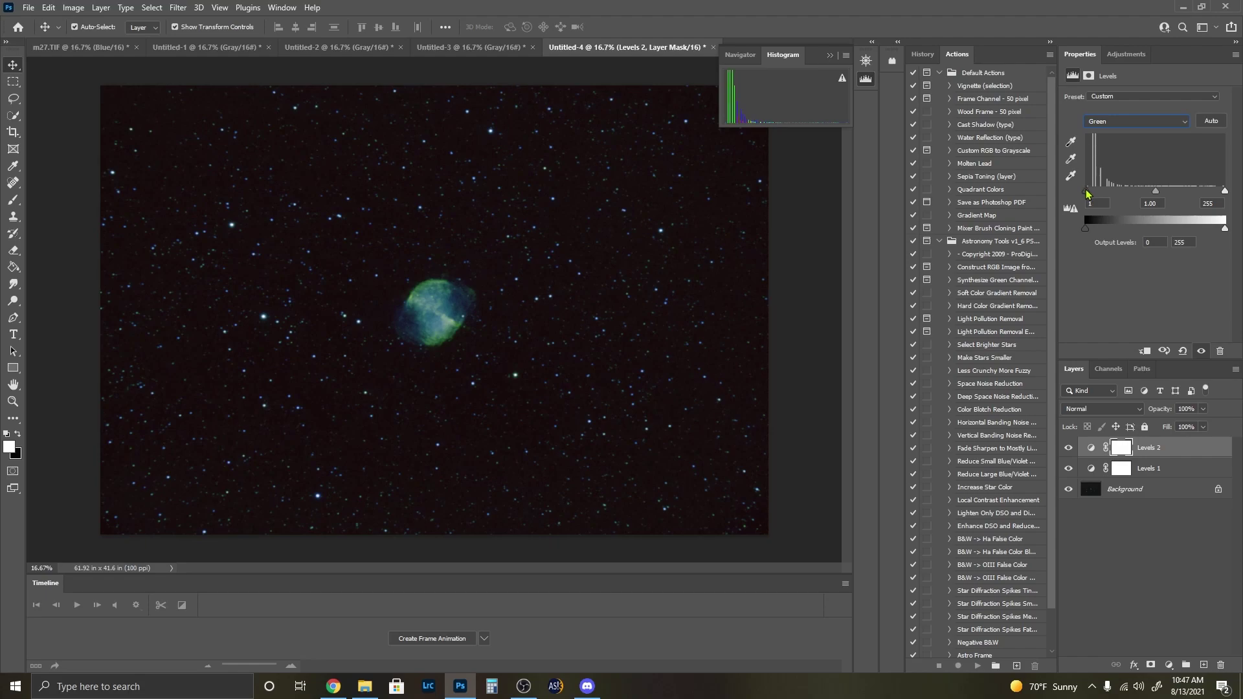
pyautogui.moveTo(1087, 191); pyautogui.dragTo(1087, 192)
pyautogui.click(1110, 122)
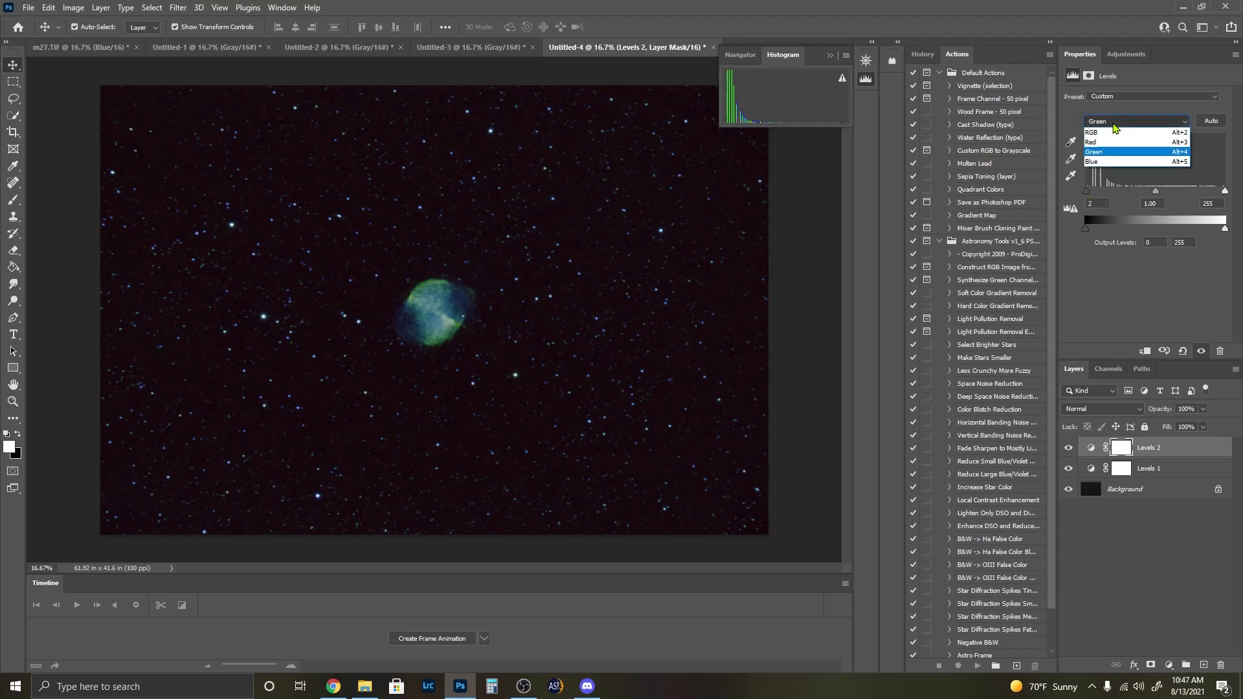
pyautogui.click(1107, 163)
pyautogui.moveTo(1088, 193); pyautogui.dragTo(1091, 192)
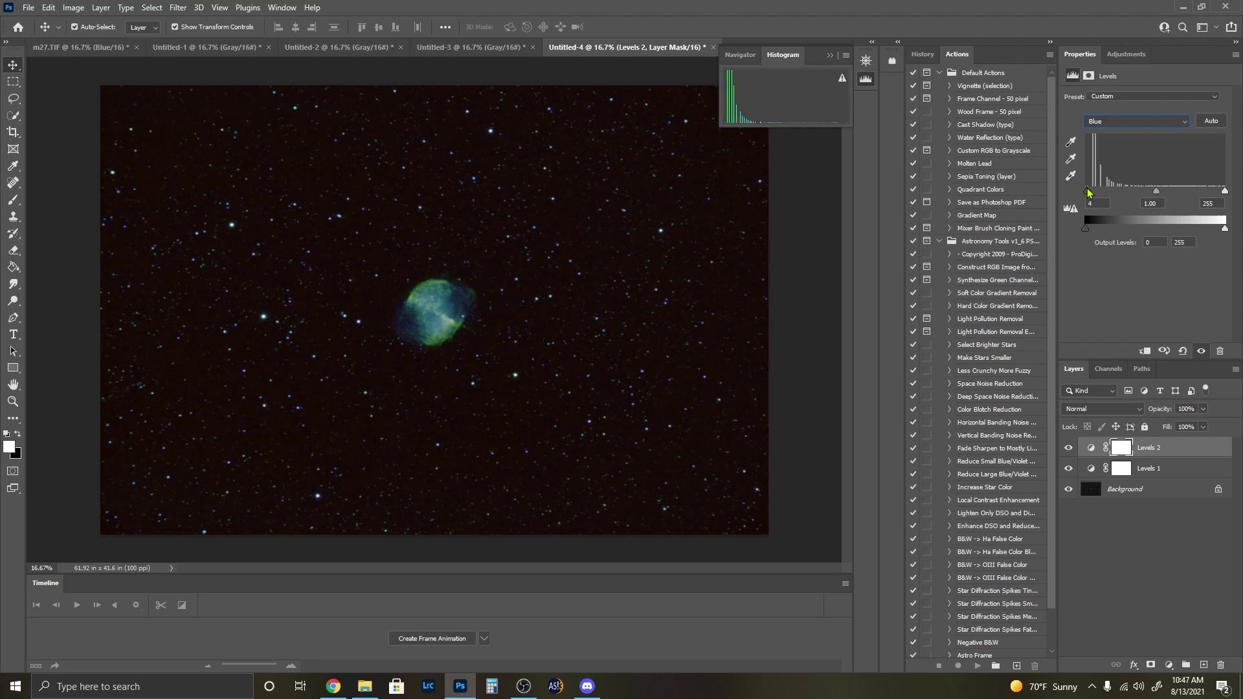
pyautogui.moveTo(1088, 193); pyautogui.dragTo(1091, 192)
pyautogui.click(830, 55)
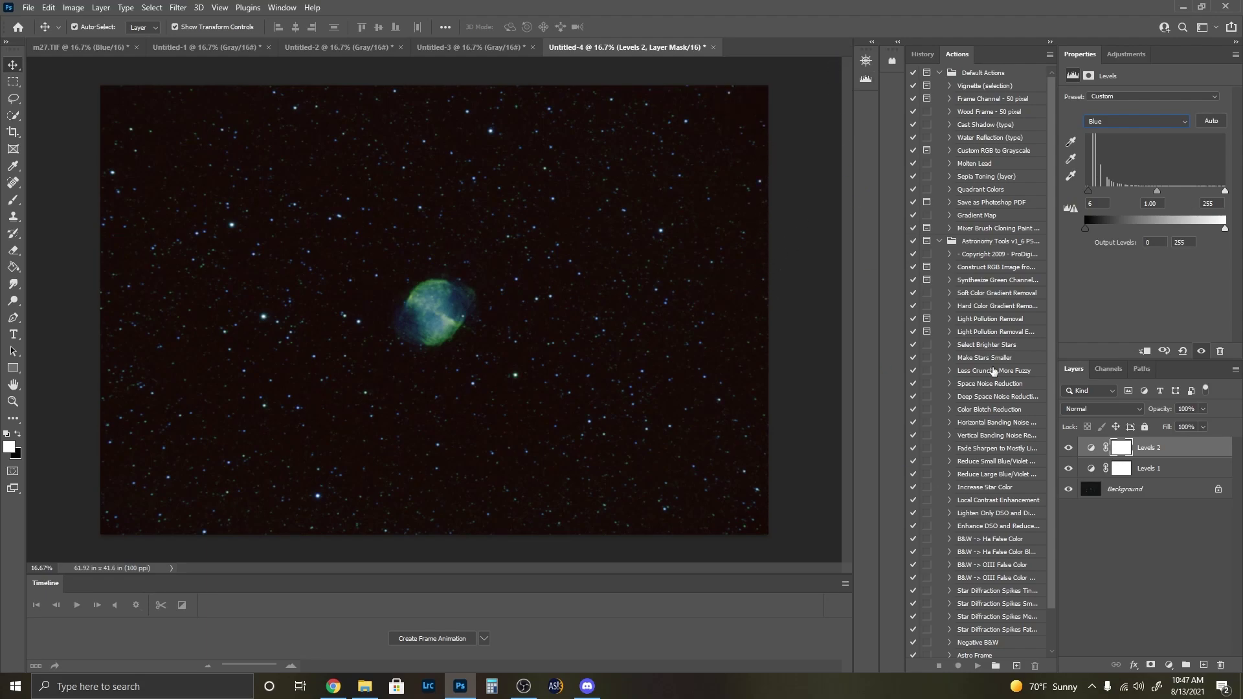
# Step: Add a Hue/Saturation layer, select Greens, then shift the Blues hue to +6
pyautogui.click(1116, 57)
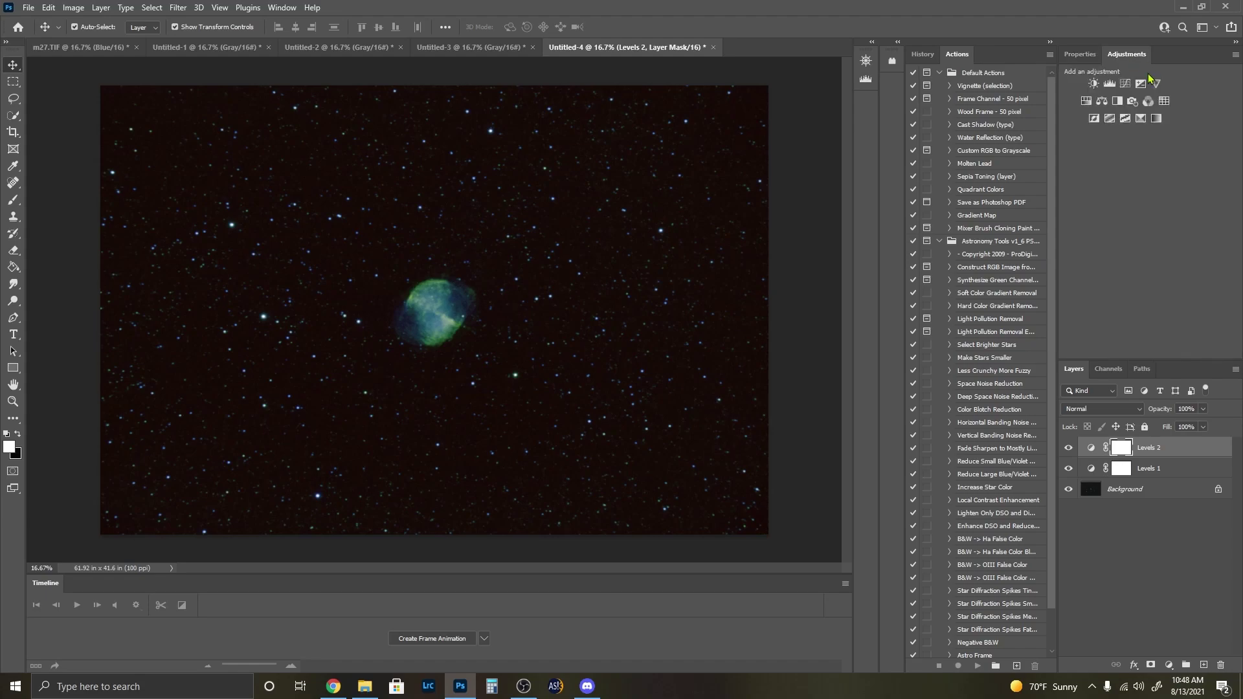
pyautogui.click(1086, 101)
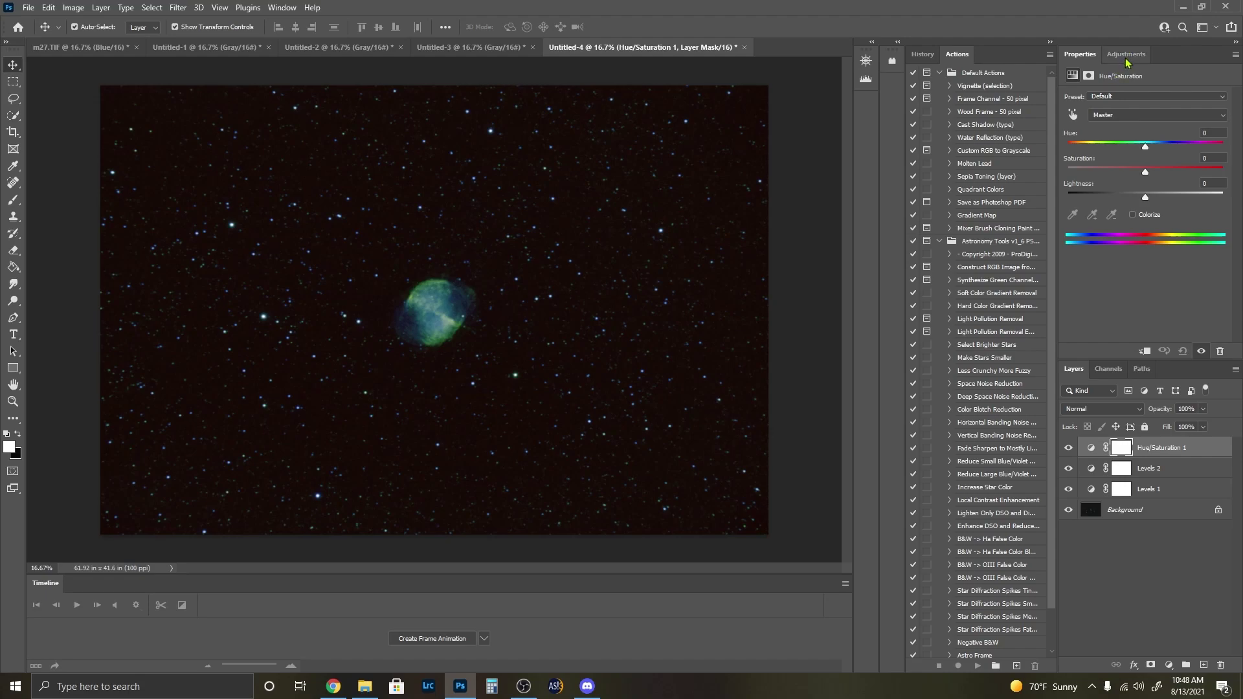
pyautogui.click(1113, 122)
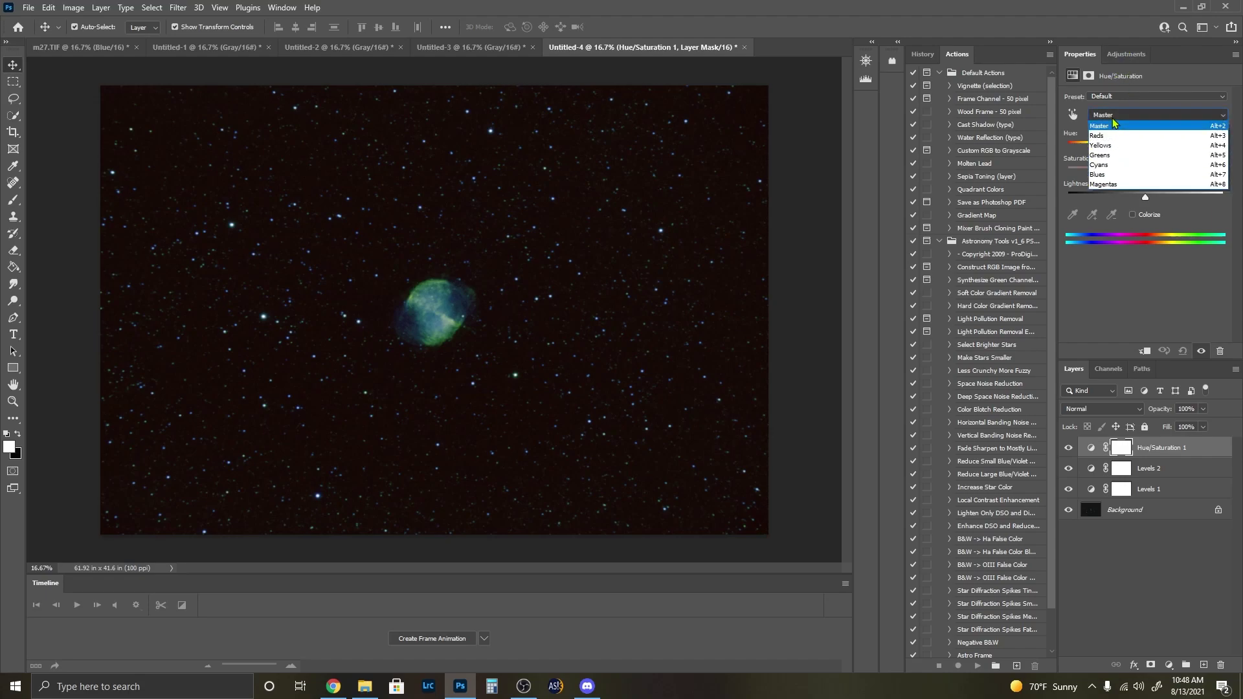
pyautogui.click(1096, 157)
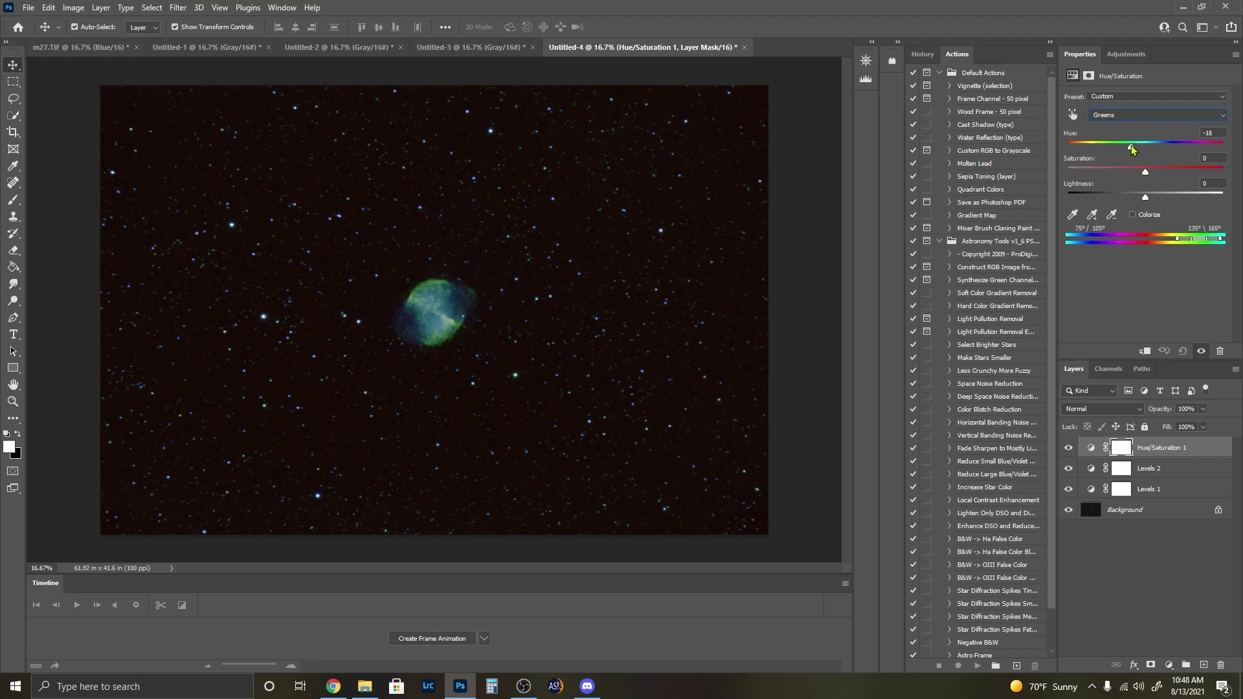
pyautogui.click(1134, 116)
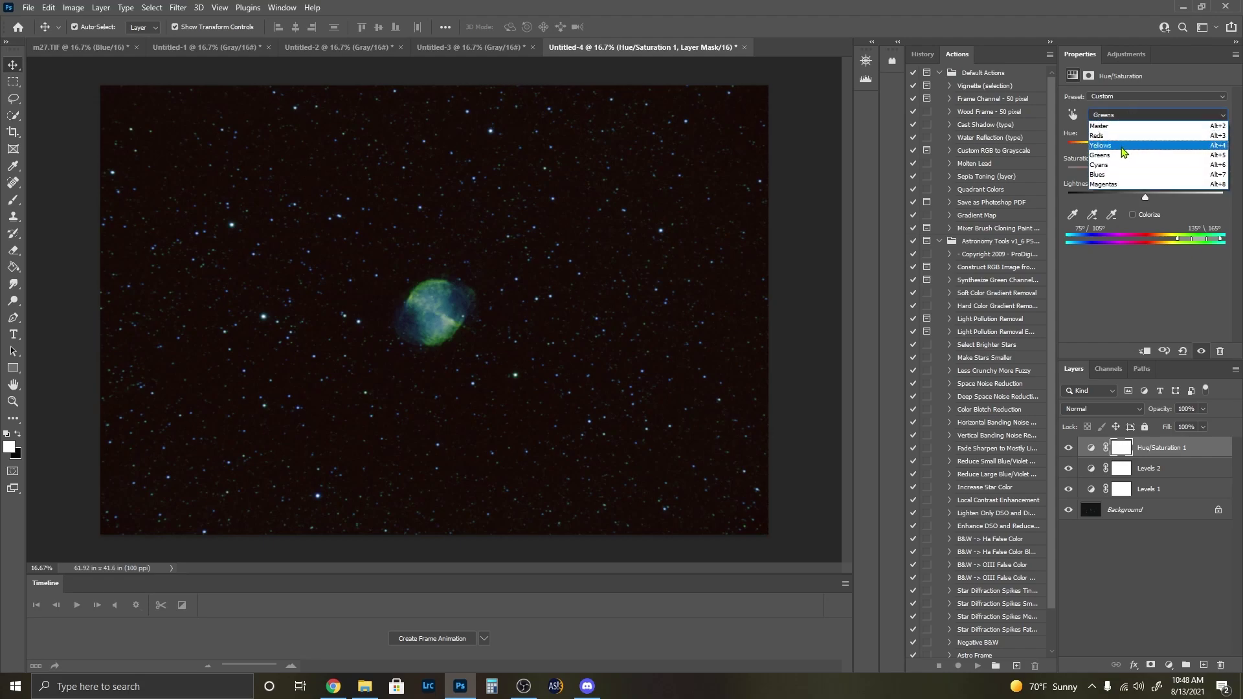
pyautogui.click(1112, 176)
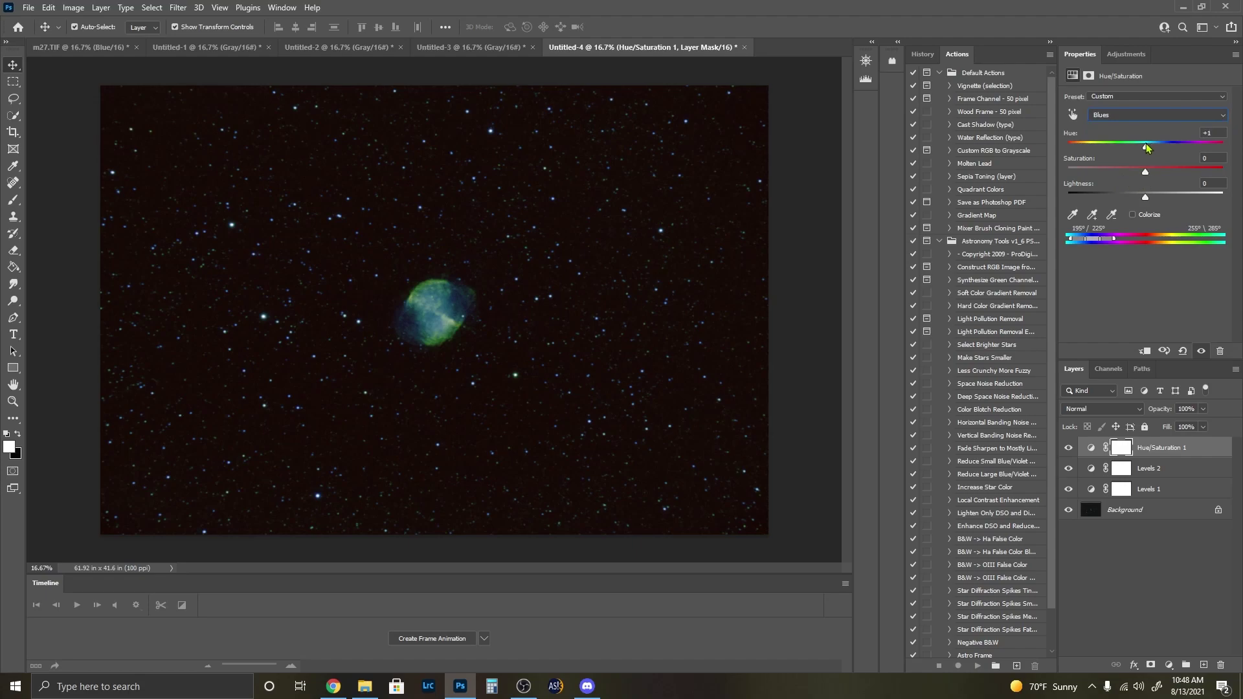
pyautogui.moveTo(1160, 146); pyautogui.dragTo(1120, 141)
# Step: Shift the Magentas hue to +1 and the Cyans hue to -15
pyautogui.click(1123, 120)
pyautogui.click(1117, 186)
pyautogui.moveTo(1146, 149)
pyautogui.mouseDown()
pyautogui.moveTo(904, 142)
pyautogui.moveTo(1148, 148)
pyautogui.mouseUp()
pyautogui.click(1146, 114)
pyautogui.click(1119, 173)
pyautogui.moveTo(1141, 149); pyautogui.dragTo(1140, 149)
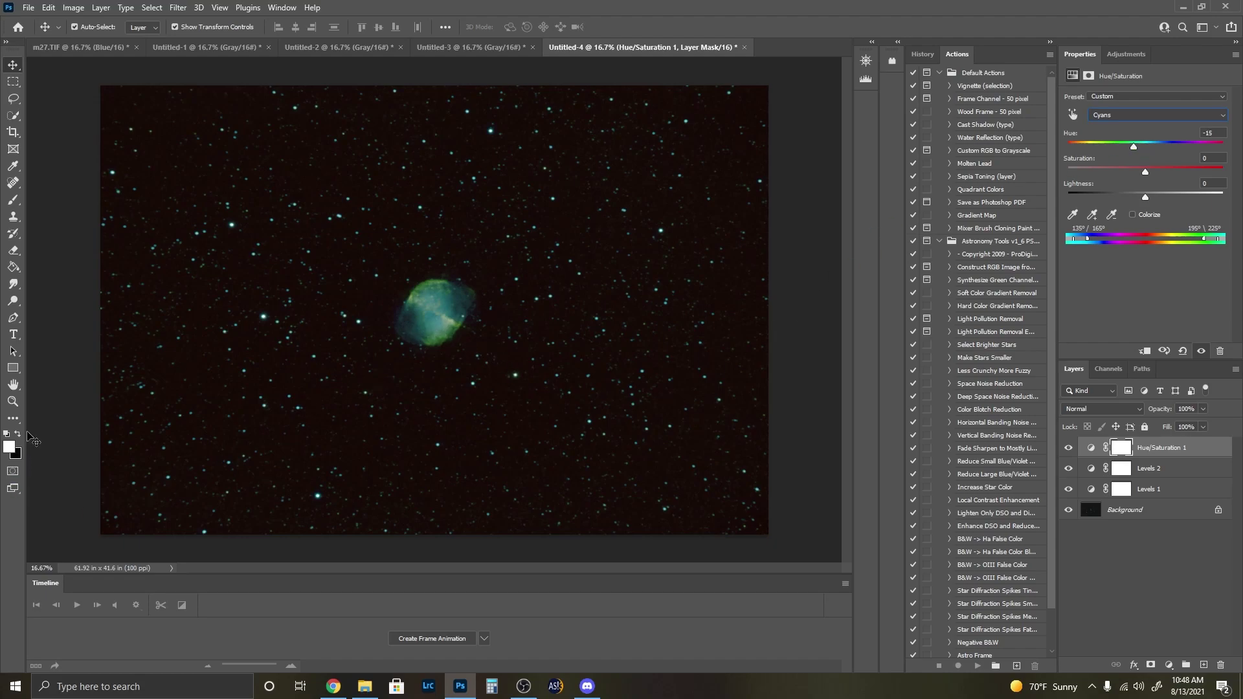
# Step: Zoom in on the nebula and try the Greens hue at -10 before returning it to 0
pyautogui.click(12, 401)
pyautogui.click(441, 322)
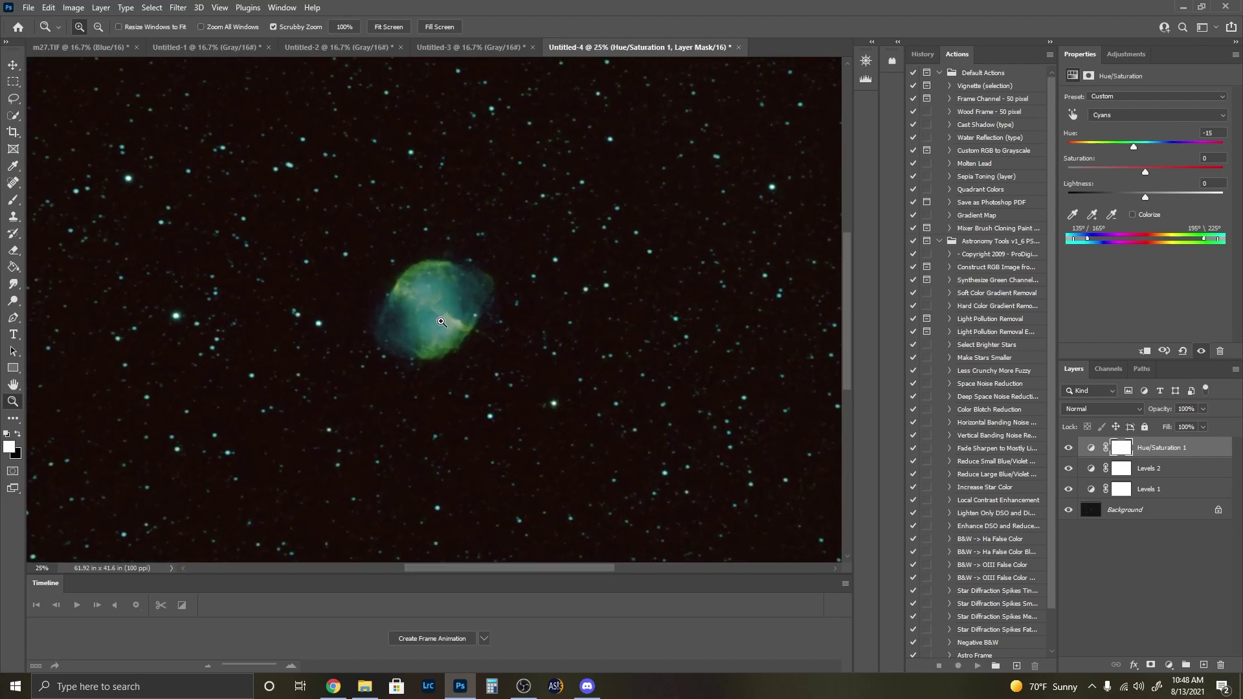
pyautogui.click(441, 322)
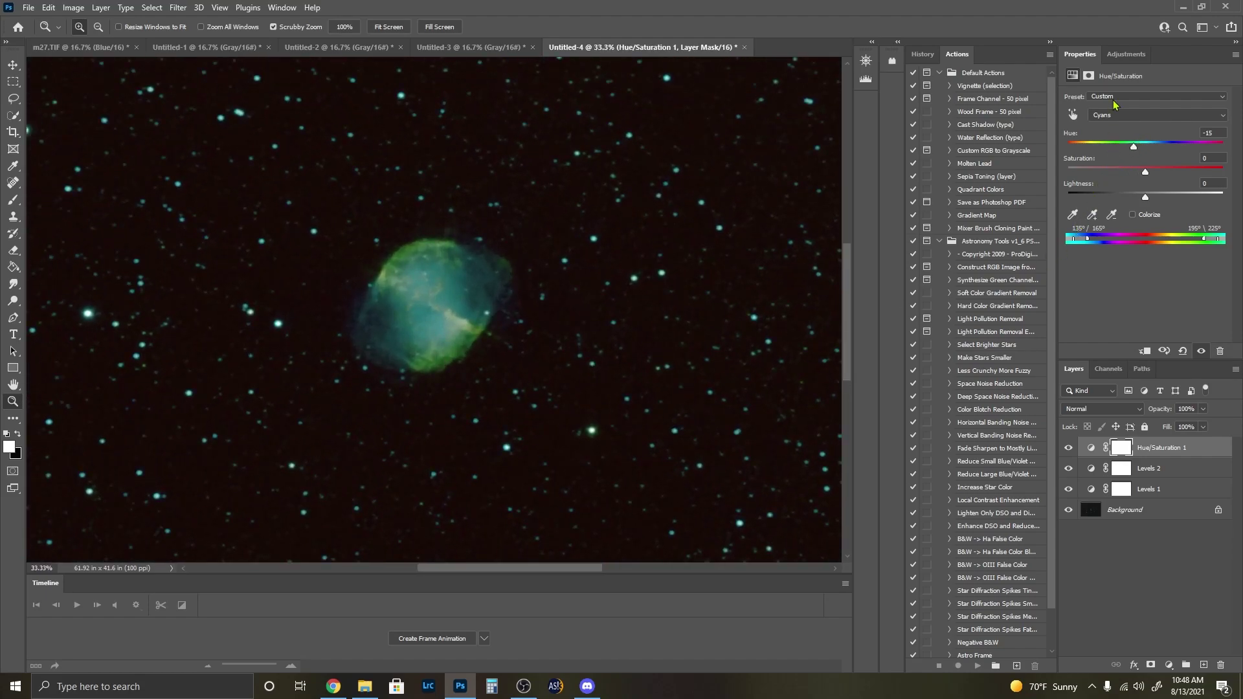
pyautogui.click(1111, 119)
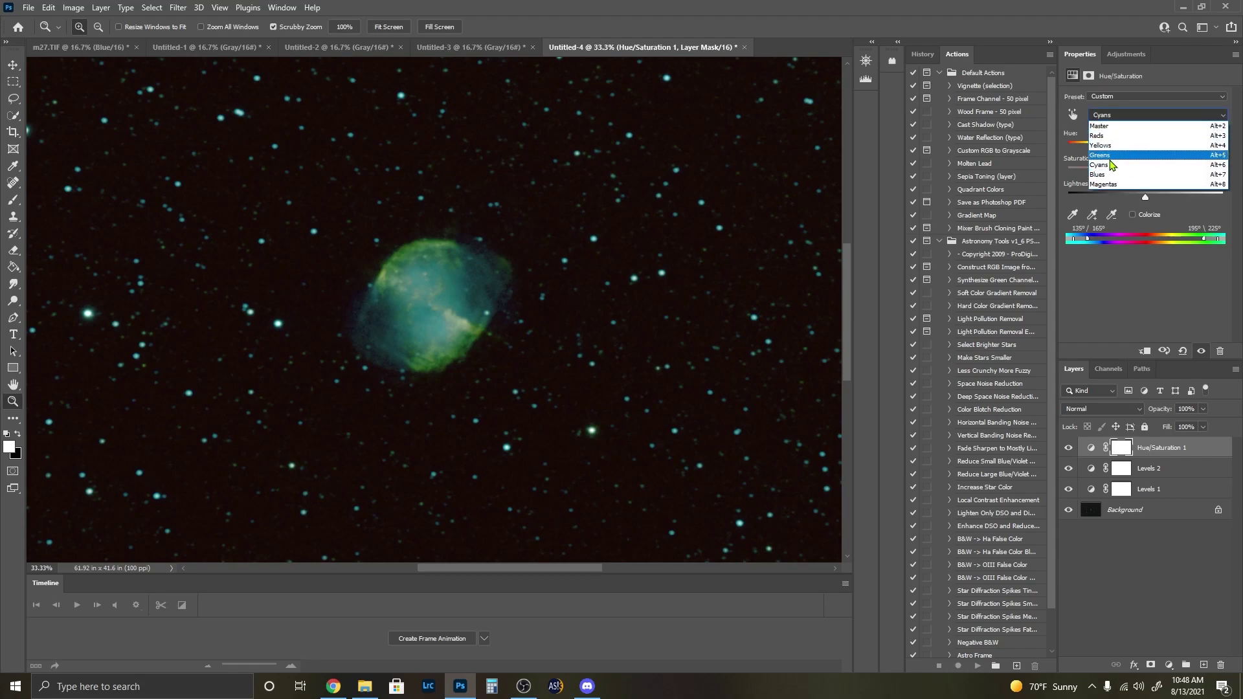
pyautogui.click(1114, 150)
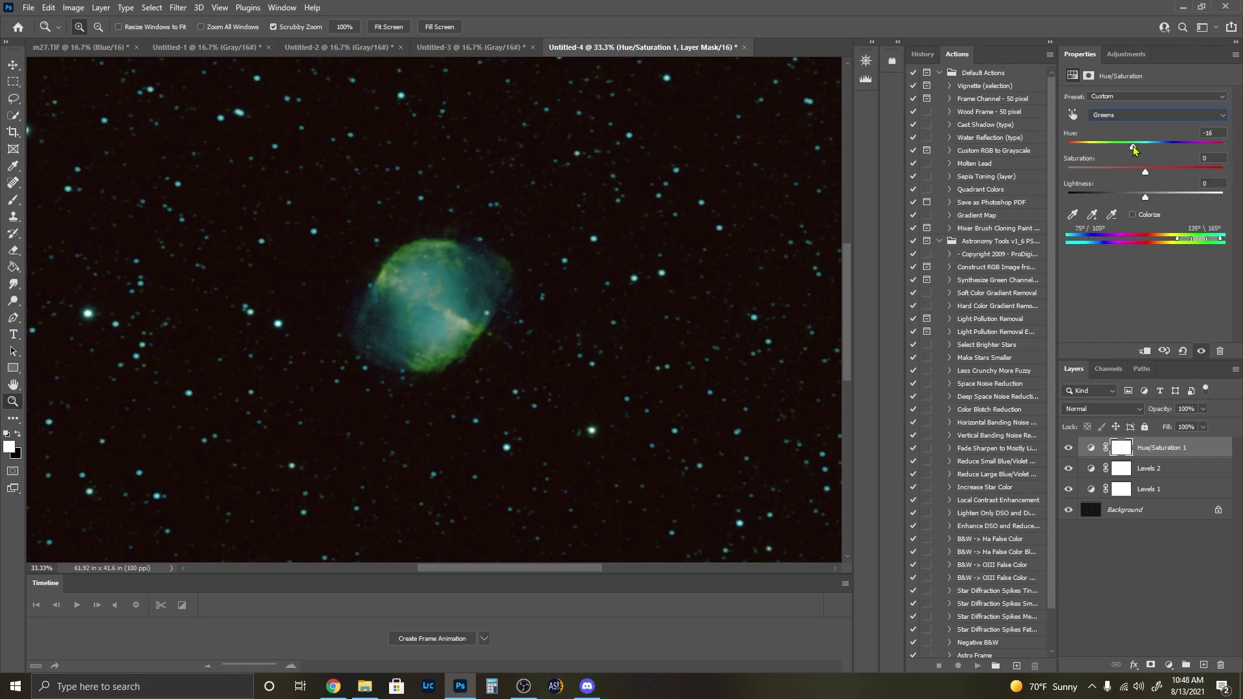
pyautogui.moveTo(1133, 146); pyautogui.dragTo(1138, 145)
pyautogui.moveTo(1149, 148); pyautogui.dragTo(1145, 148)
# Step: Reset the Cyans hue to 0, shift Blues to -39, and adjust the Master hue
pyautogui.click(1151, 118)
pyautogui.click(1118, 166)
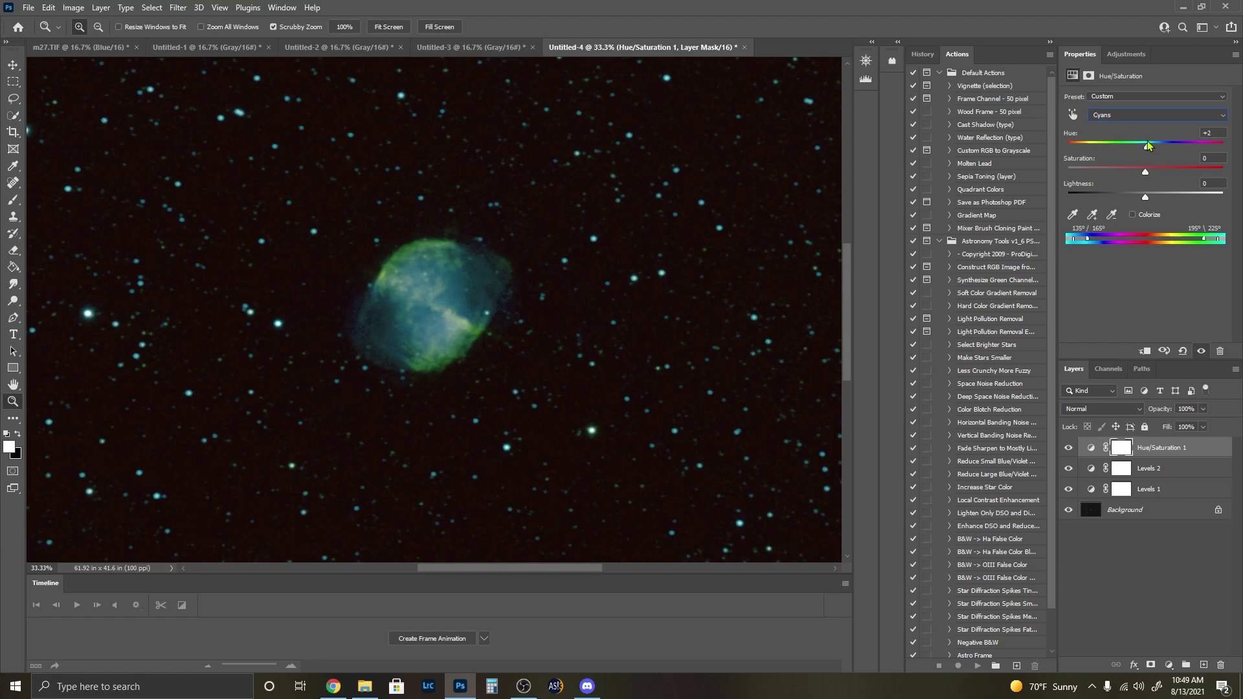
pyautogui.moveTo(1146, 142); pyautogui.dragTo(1145, 143)
pyautogui.click(1135, 115)
pyautogui.click(1140, 173)
pyautogui.moveTo(1146, 146); pyautogui.dragTo(1114, 148)
pyautogui.click(1115, 117)
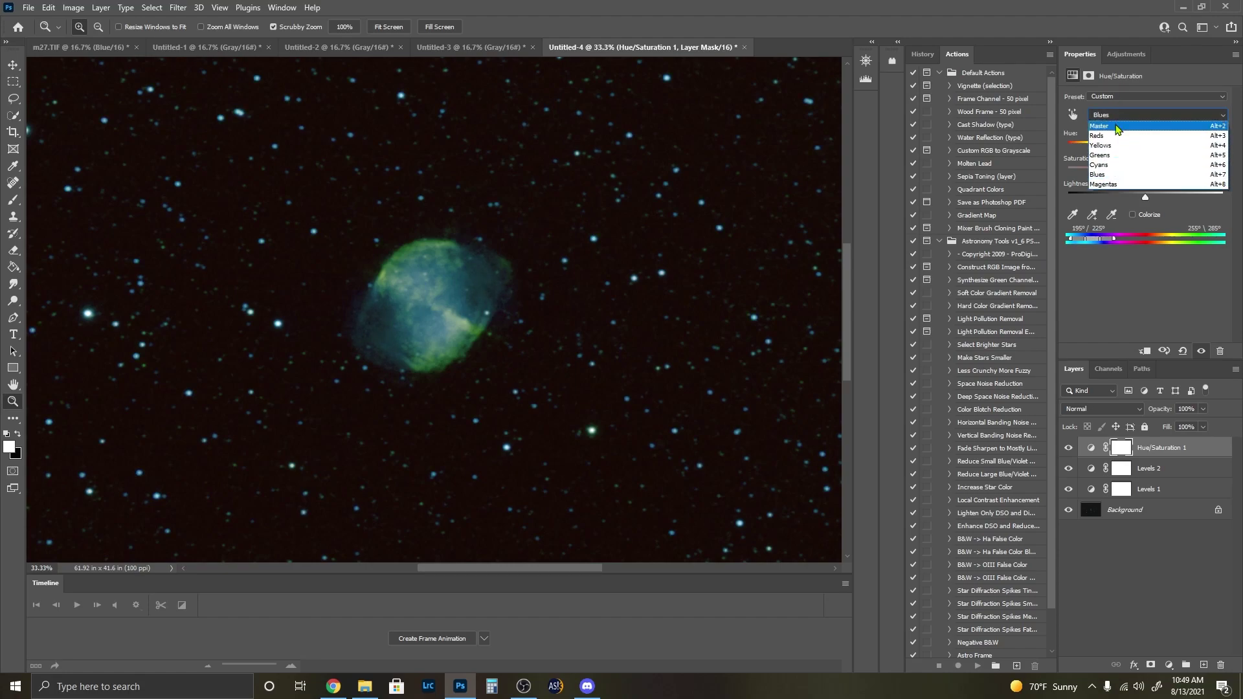
pyautogui.click(1121, 124)
pyautogui.moveTo(1146, 149)
pyautogui.mouseDown()
pyautogui.moveTo(1094, 144)
pyautogui.moveTo(1198, 147)
pyautogui.moveTo(1150, 145)
pyautogui.mouseUp()
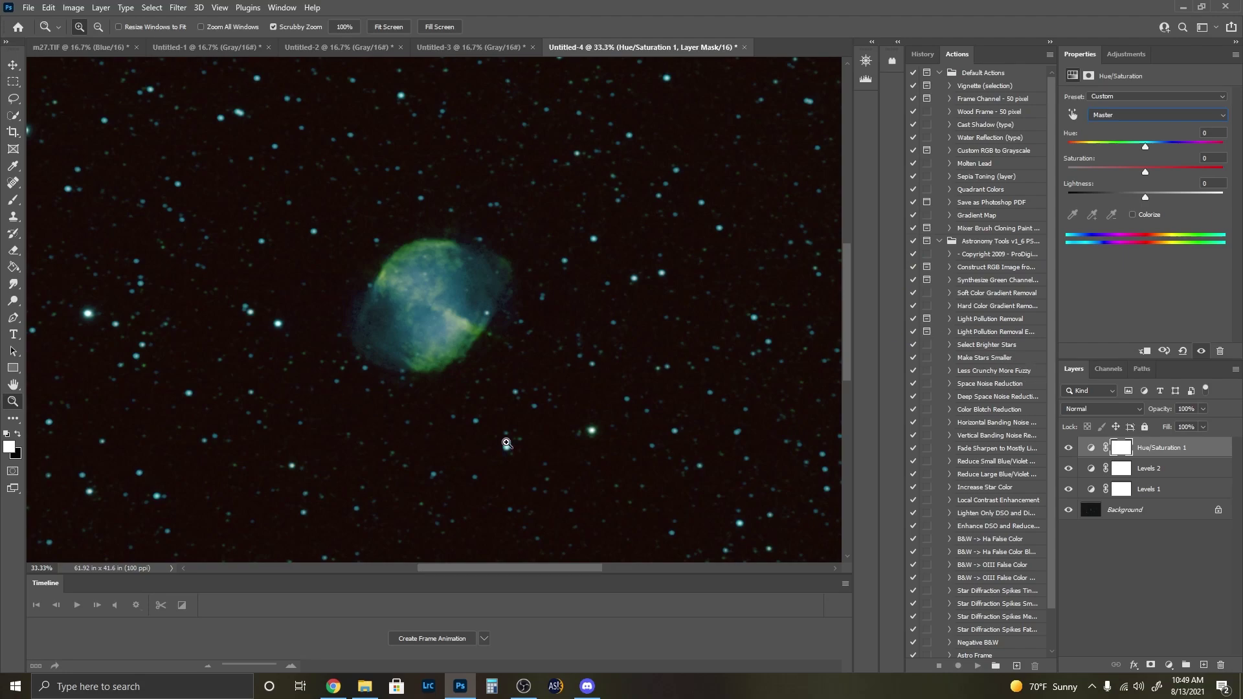
# Step: Fit the image to the screen and merge all visible layers into one Background layer
pyautogui.rightClick(575, 342)
pyautogui.click(602, 344)
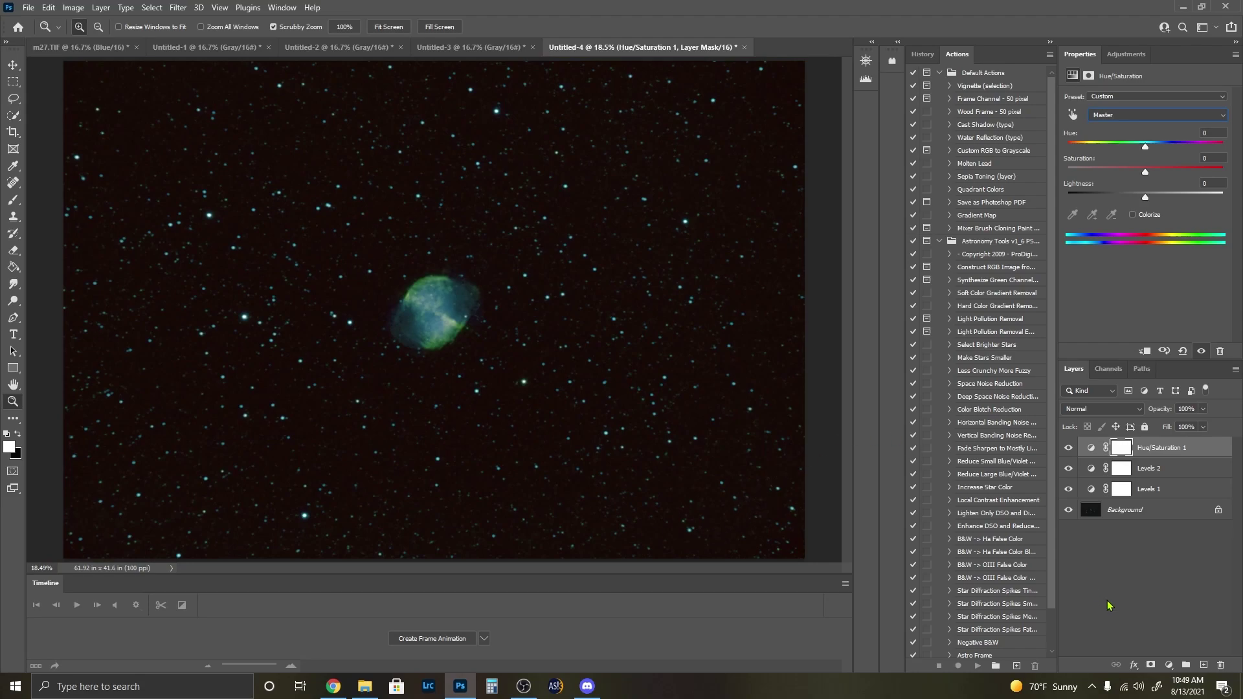
pyautogui.rightClick(1133, 515)
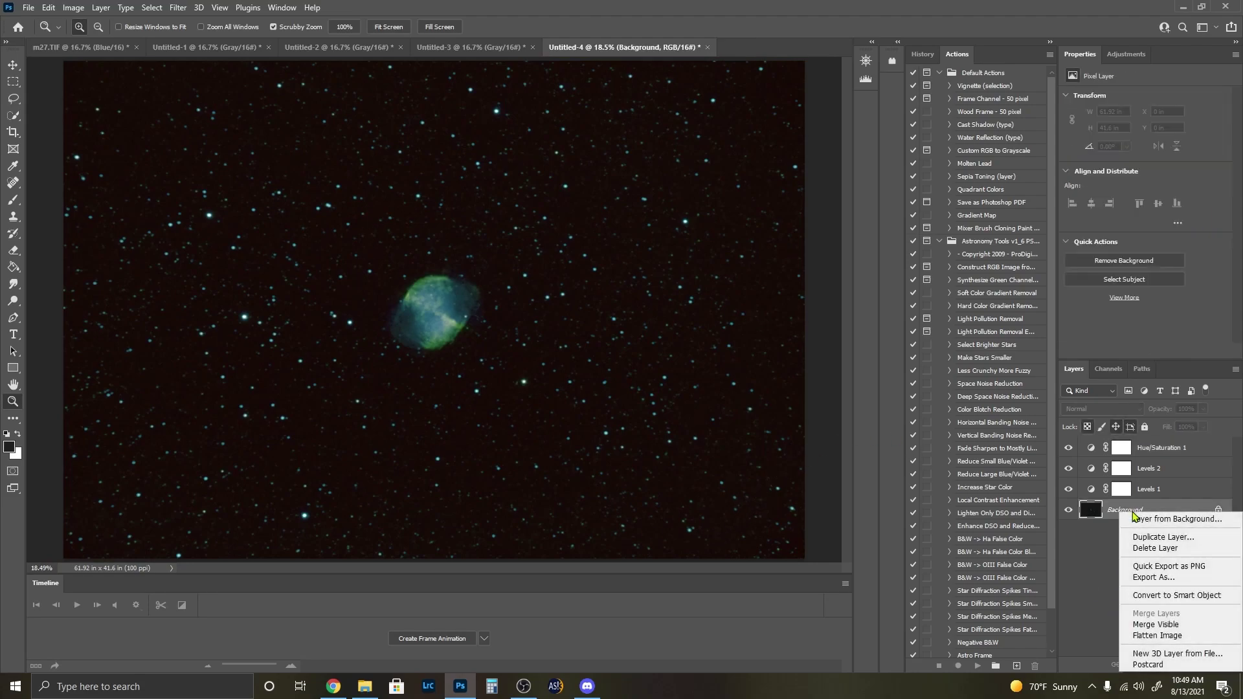
pyautogui.click(1151, 626)
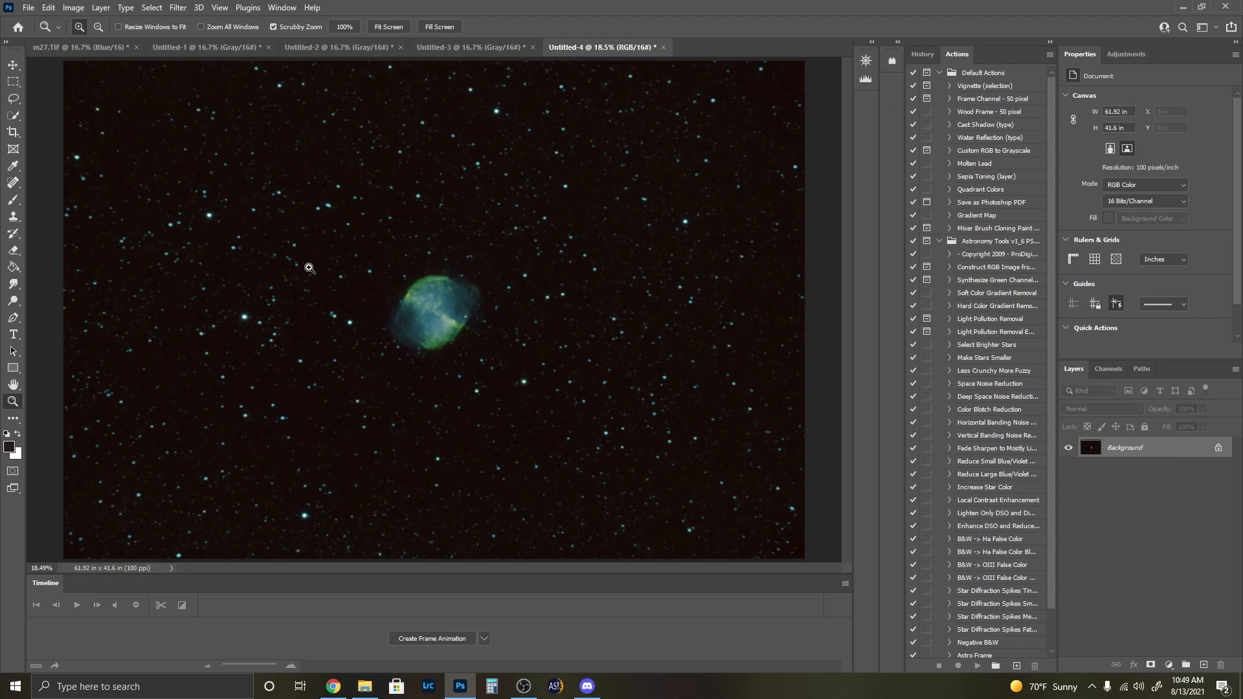
pyautogui.click(1130, 54)
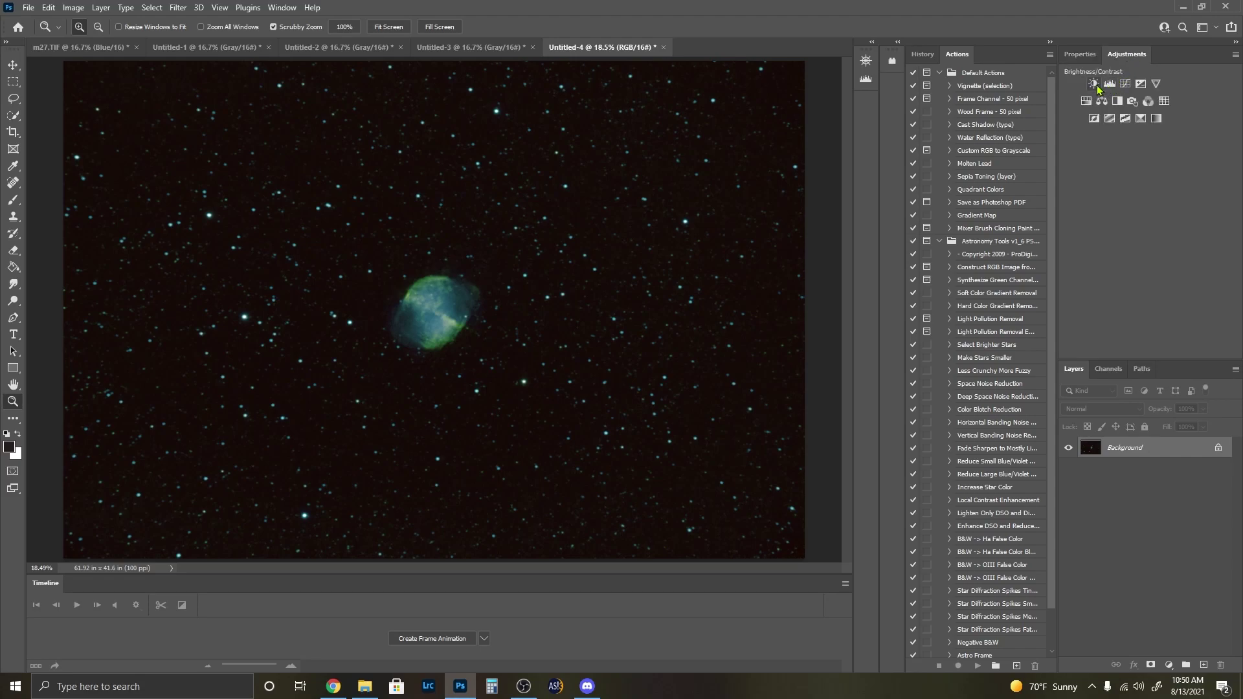
# Step: Add a Hue/Saturation adjustment layer at -43 saturation and target its mask with the Brush
pyautogui.click(1086, 101)
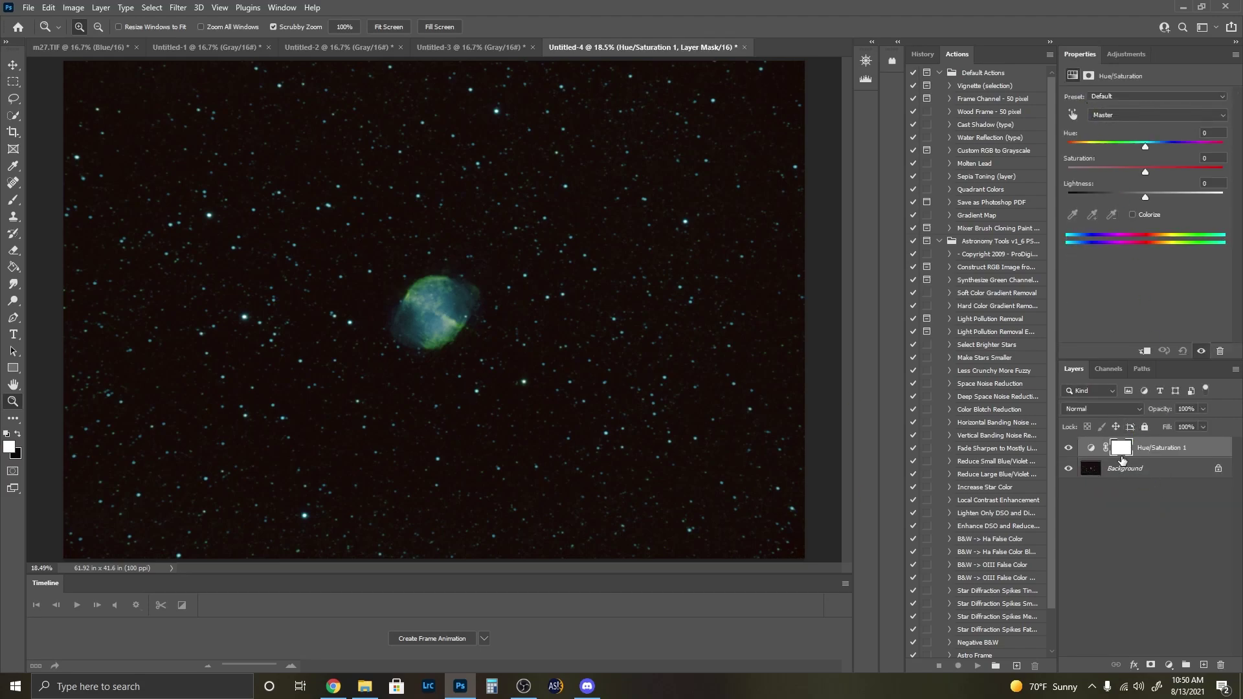
pyautogui.moveTo(1147, 172); pyautogui.dragTo(1115, 184)
pyautogui.click(13, 200)
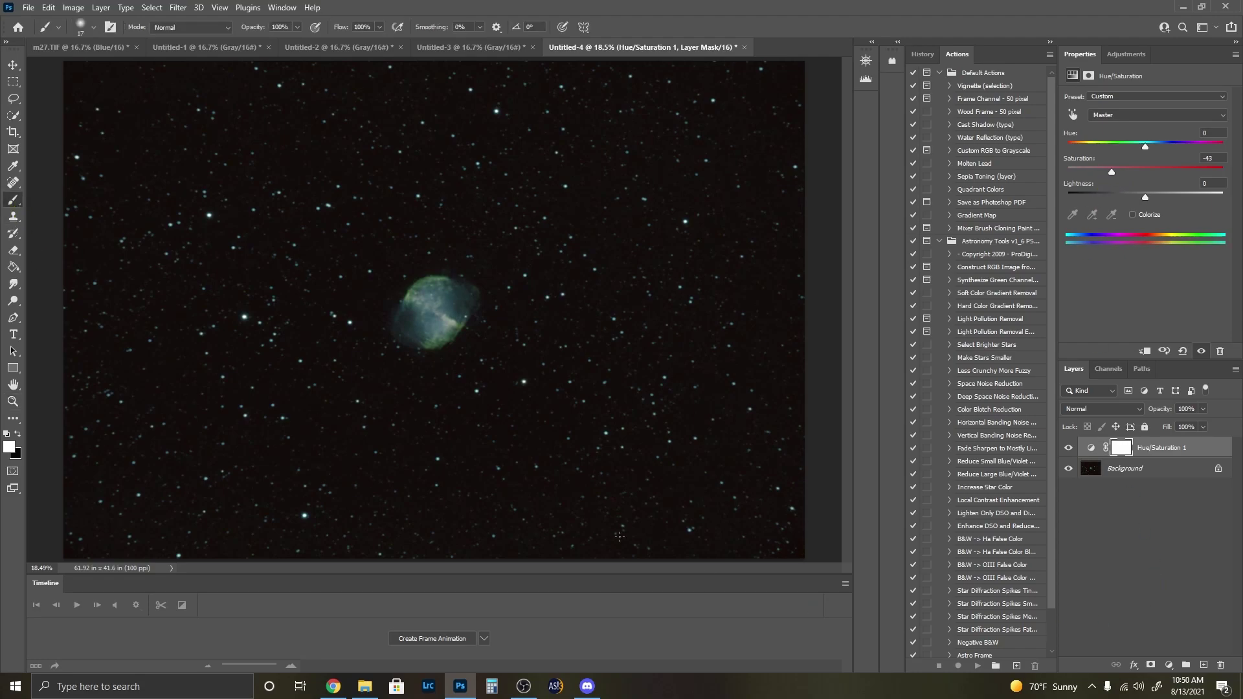
pyautogui.click(1119, 452)
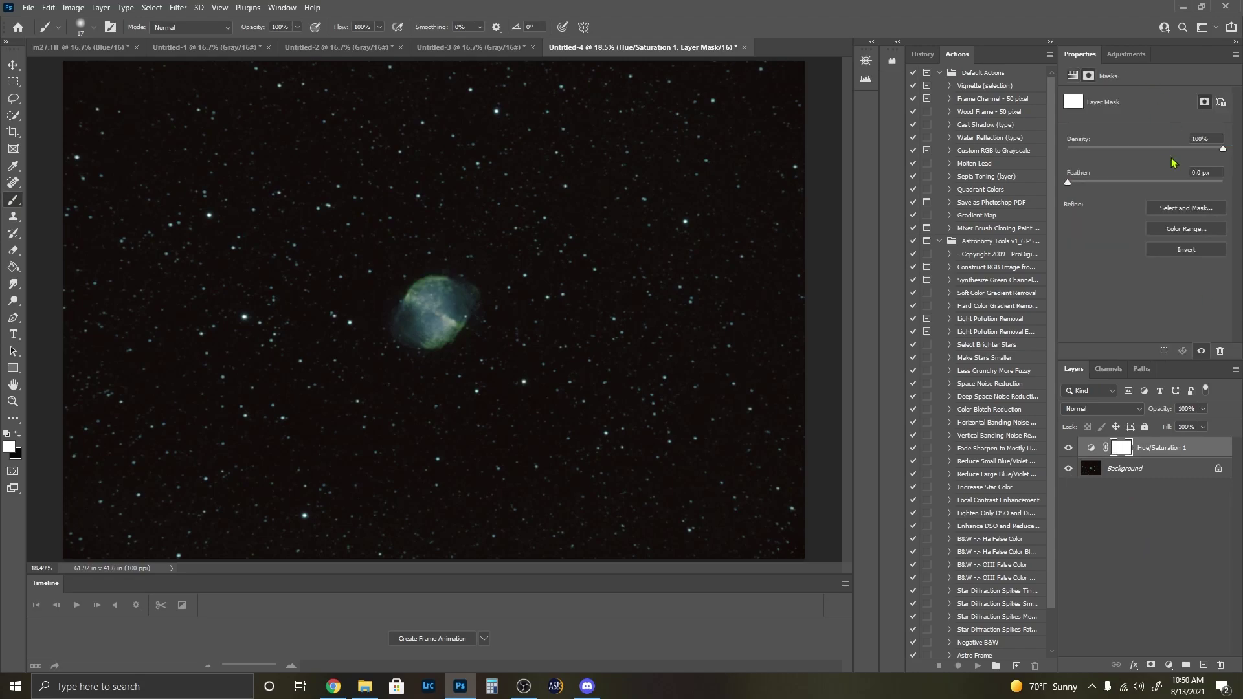
# Step: Paint black over the nebula on the mask with an enlarged soft brush
pyautogui.click(18, 435)
pyautogui.click(93, 28)
pyautogui.moveTo(75, 69); pyautogui.dragTo(143, 69)
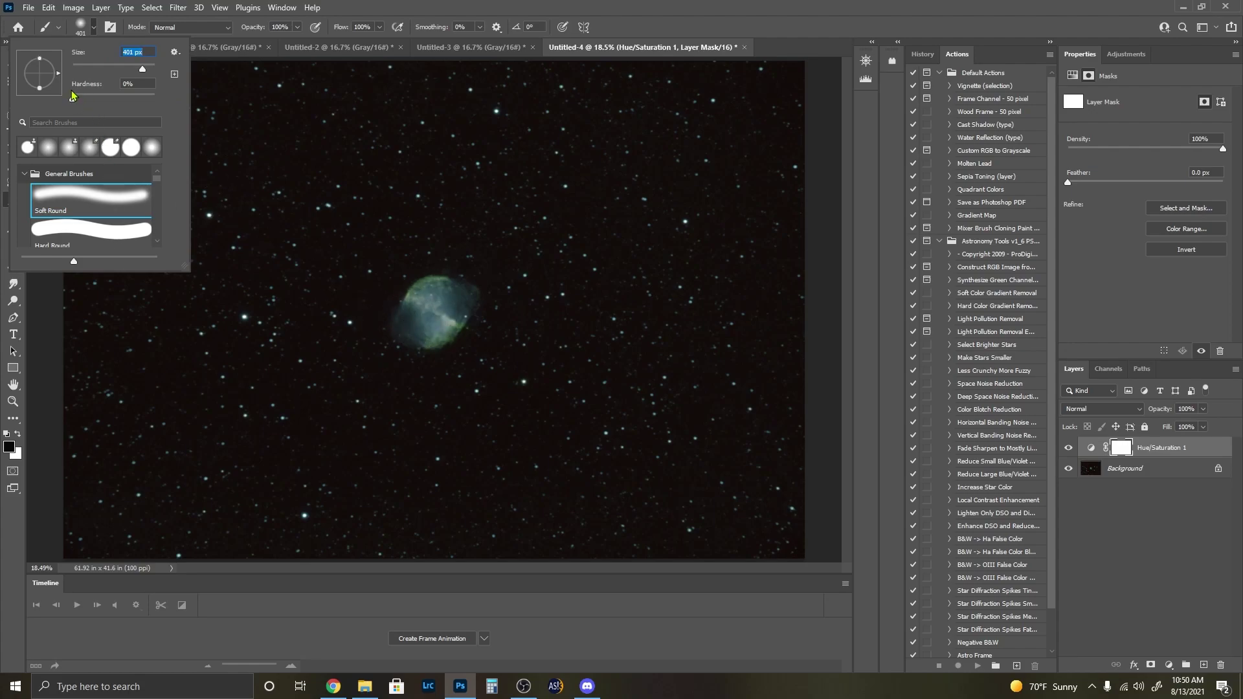
pyautogui.click(428, 325)
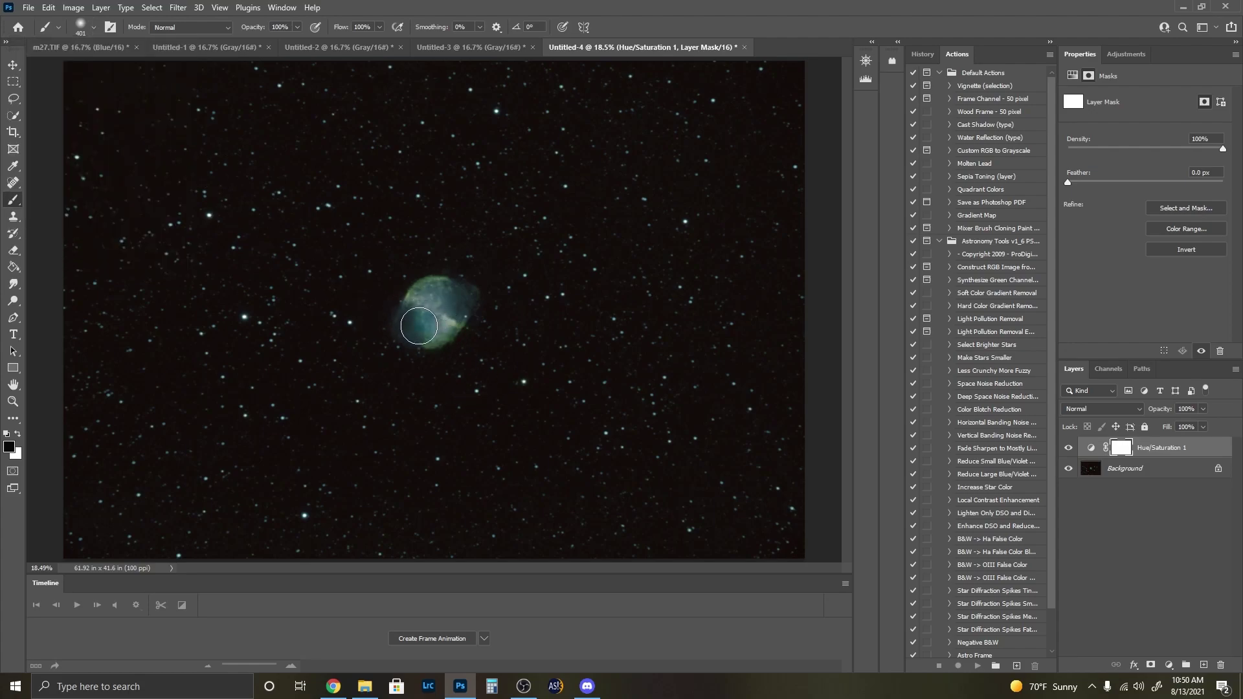
pyautogui.moveTo(445, 327)
pyautogui.mouseDown()
pyautogui.moveTo(465, 297)
pyautogui.moveTo(426, 294)
pyautogui.moveTo(404, 334)
pyautogui.moveTo(416, 336)
pyautogui.moveTo(437, 326)
pyautogui.moveTo(407, 331)
pyautogui.moveTo(416, 322)
pyautogui.moveTo(449, 318)
pyautogui.moveTo(462, 300)
pyautogui.moveTo(439, 323)
pyautogui.moveTo(423, 320)
pyautogui.moveTo(434, 296)
pyautogui.moveTo(408, 322)
pyautogui.mouseUp()
pyautogui.moveTo(1055, 338); pyautogui.dragTo(1064, 366)
# Step: Merge all visible layers into a single Background layer
pyautogui.rightClick(1121, 468)
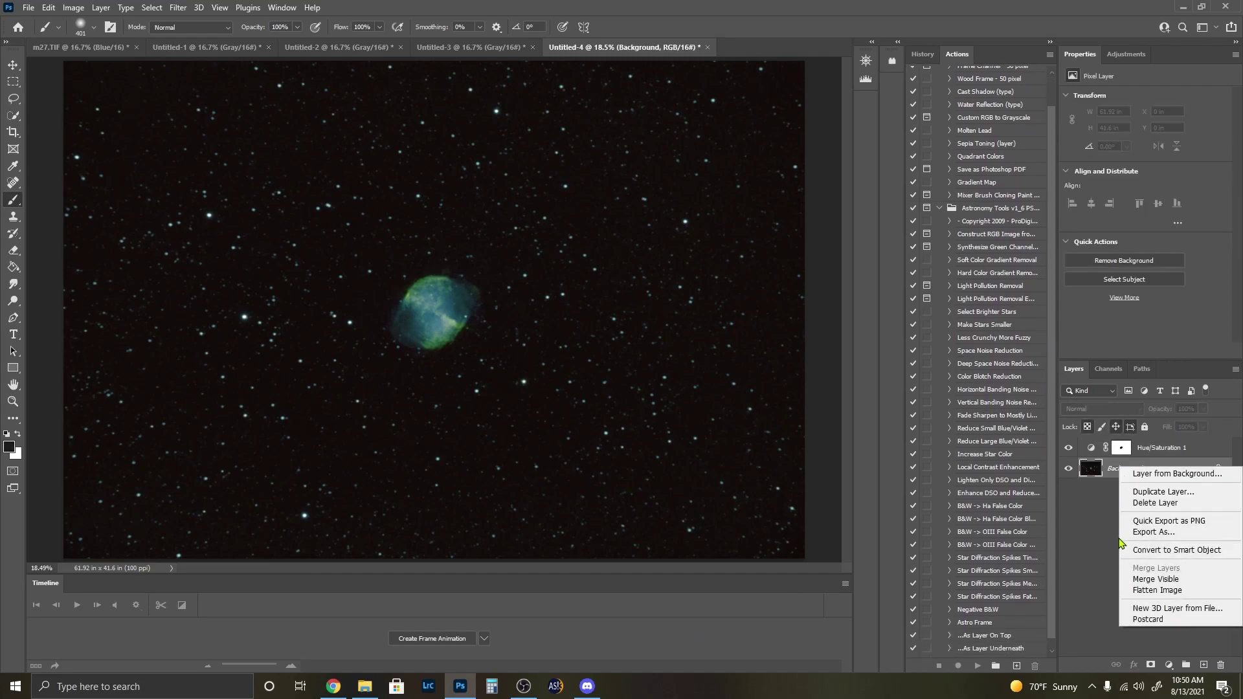
pyautogui.click(1146, 580)
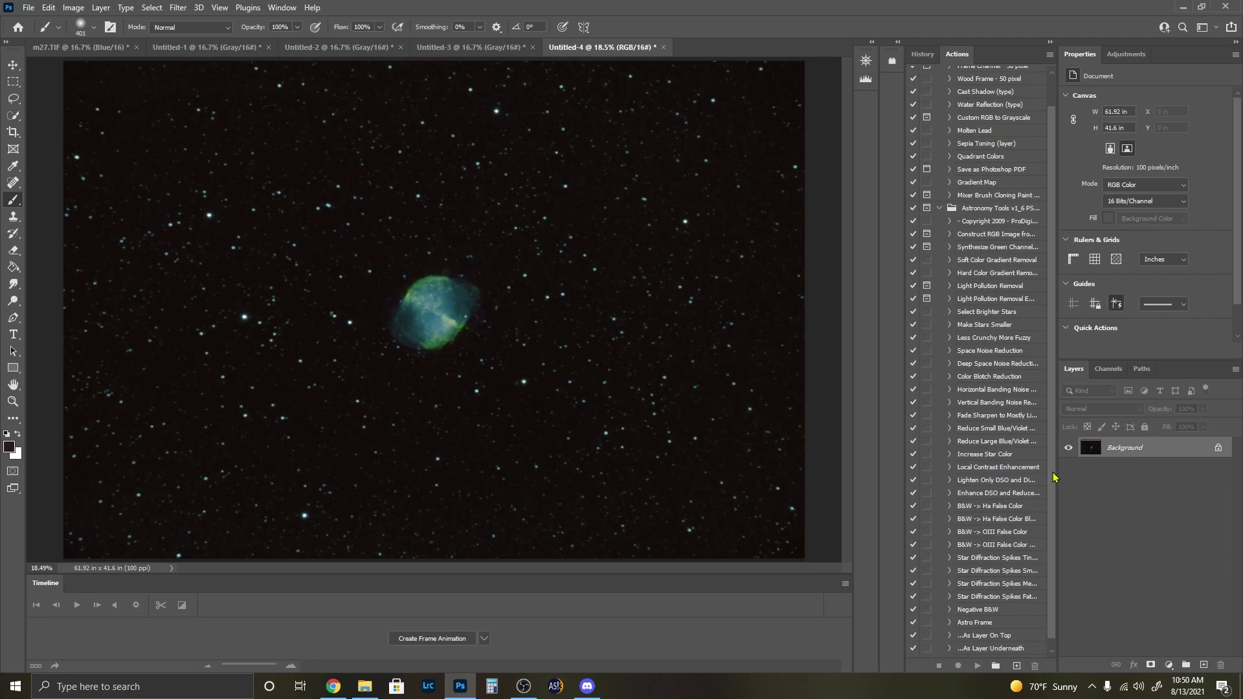
pyautogui.moveTo(1053, 476)
pyautogui.mouseDown()
pyautogui.moveTo(1058, 488)
pyautogui.moveTo(1060, 471)
pyautogui.mouseUp()
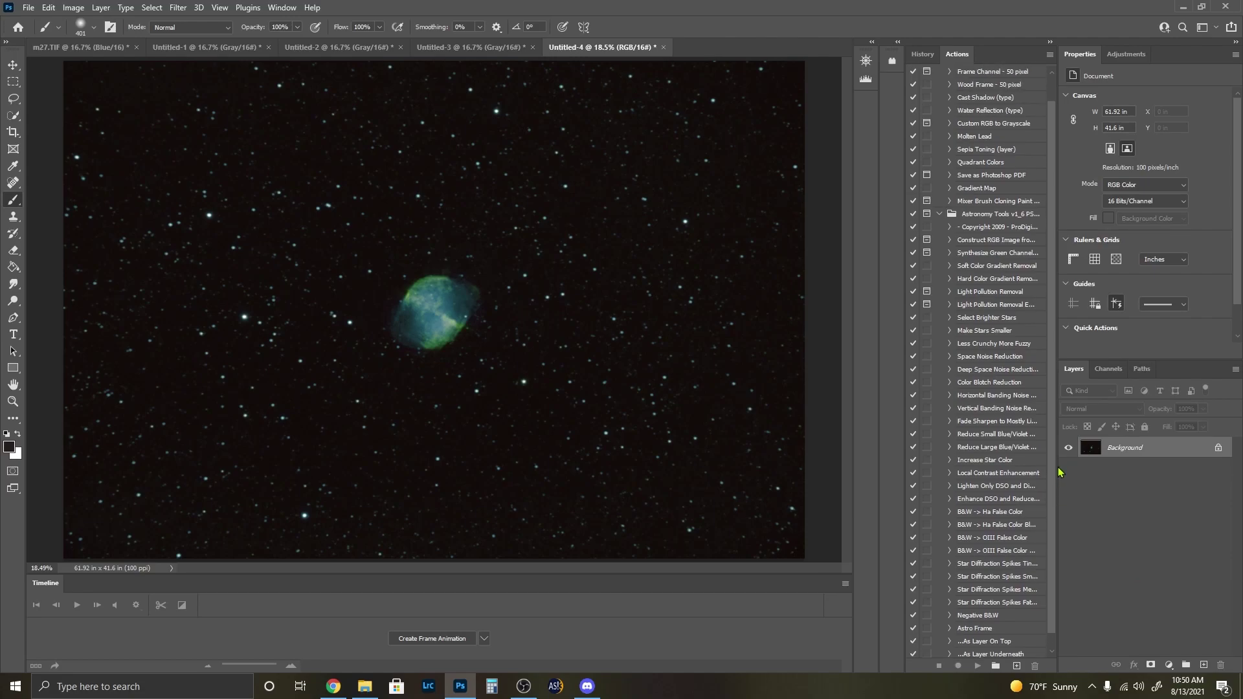
# Step: Run the Increase Star Color action, then the Local Contrast Enhancement action
pyautogui.click(971, 461)
pyautogui.click(975, 665)
pyautogui.click(994, 475)
pyautogui.click(977, 667)
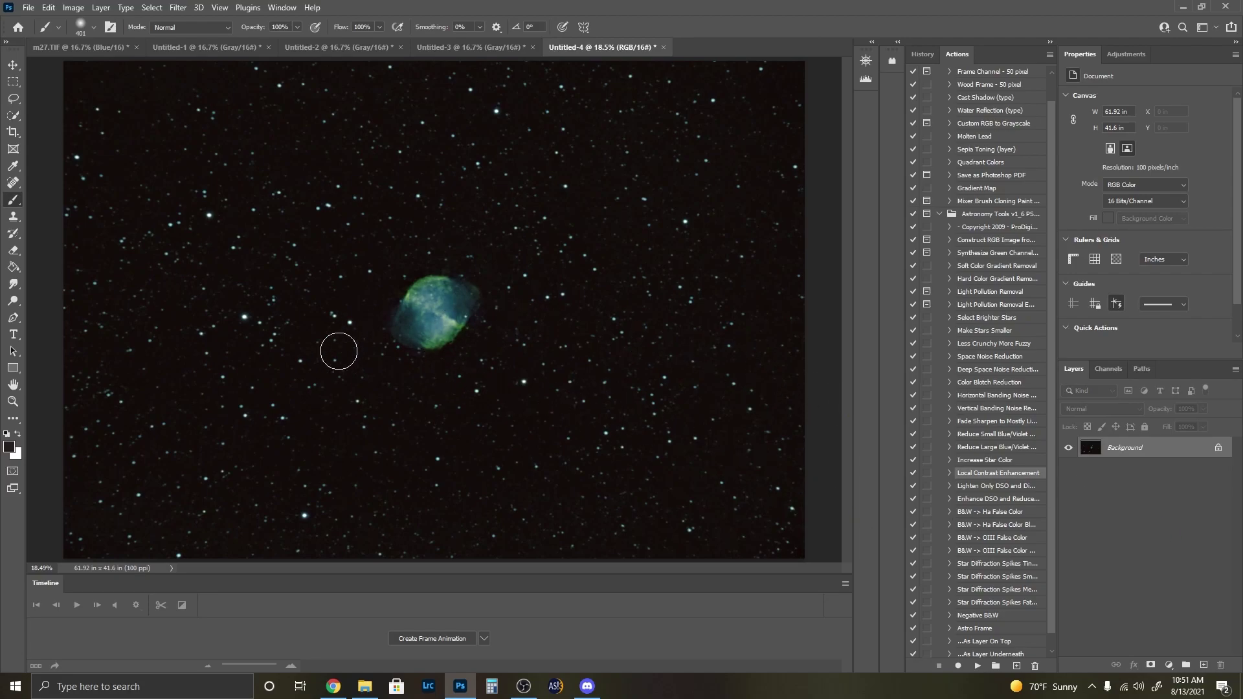
pyautogui.click(18, 403)
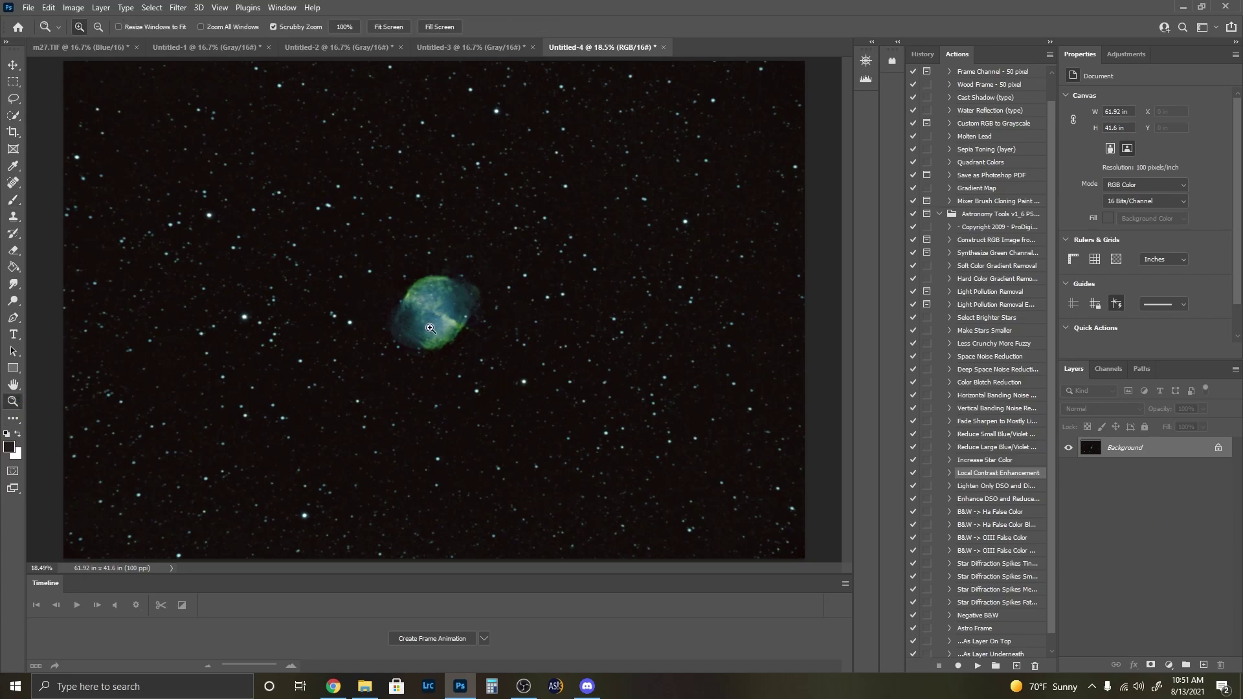
pyautogui.click(431, 327)
pyautogui.click(432, 327)
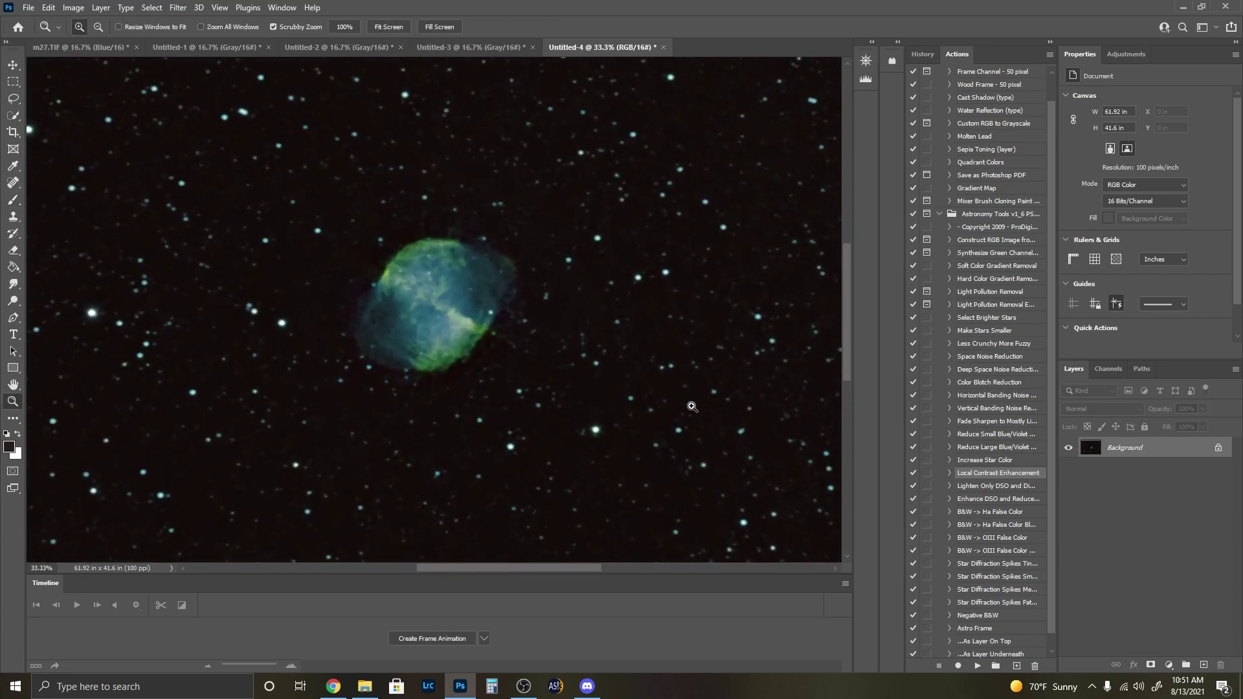
pyautogui.rightClick(428, 284)
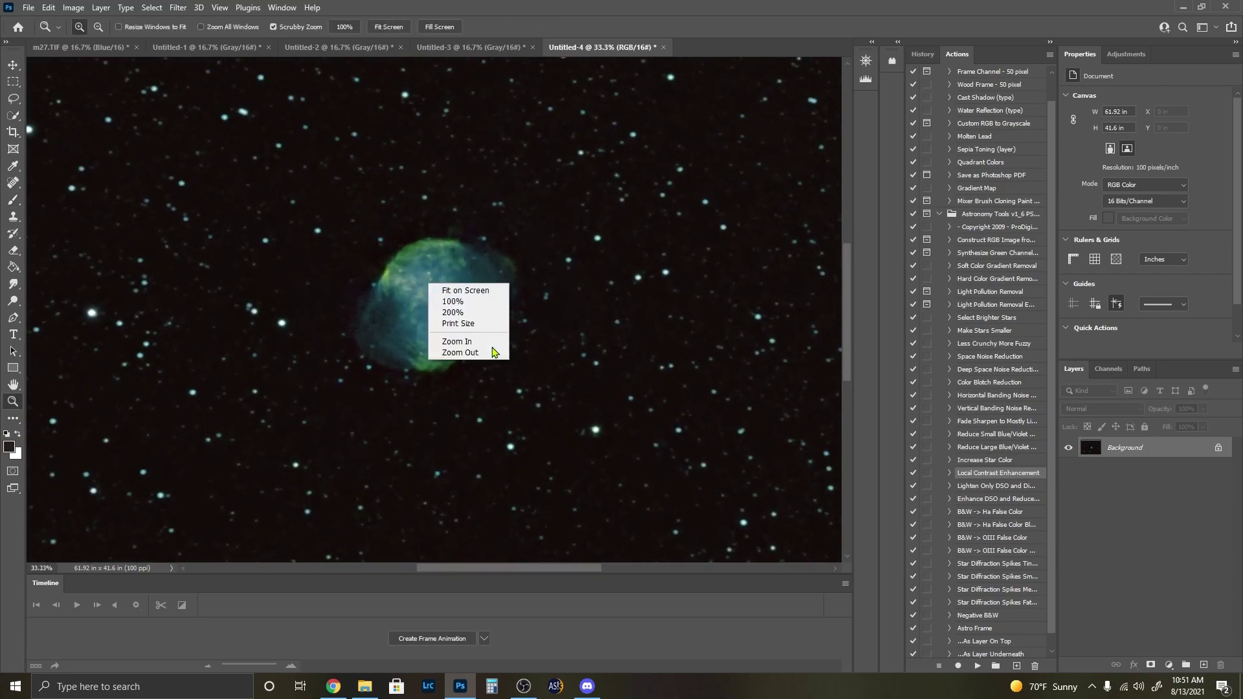
pyautogui.click(465, 290)
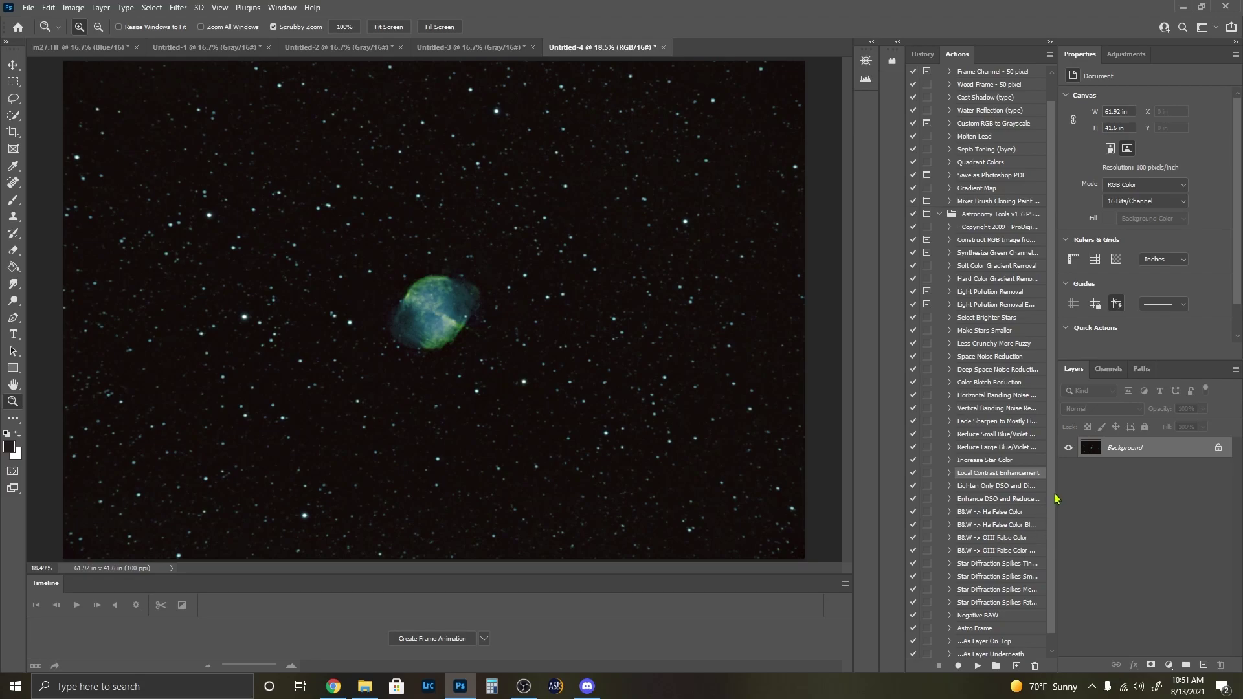
pyautogui.scroll(-1, 1057, 520)
pyautogui.scroll(3, 1055, 466)
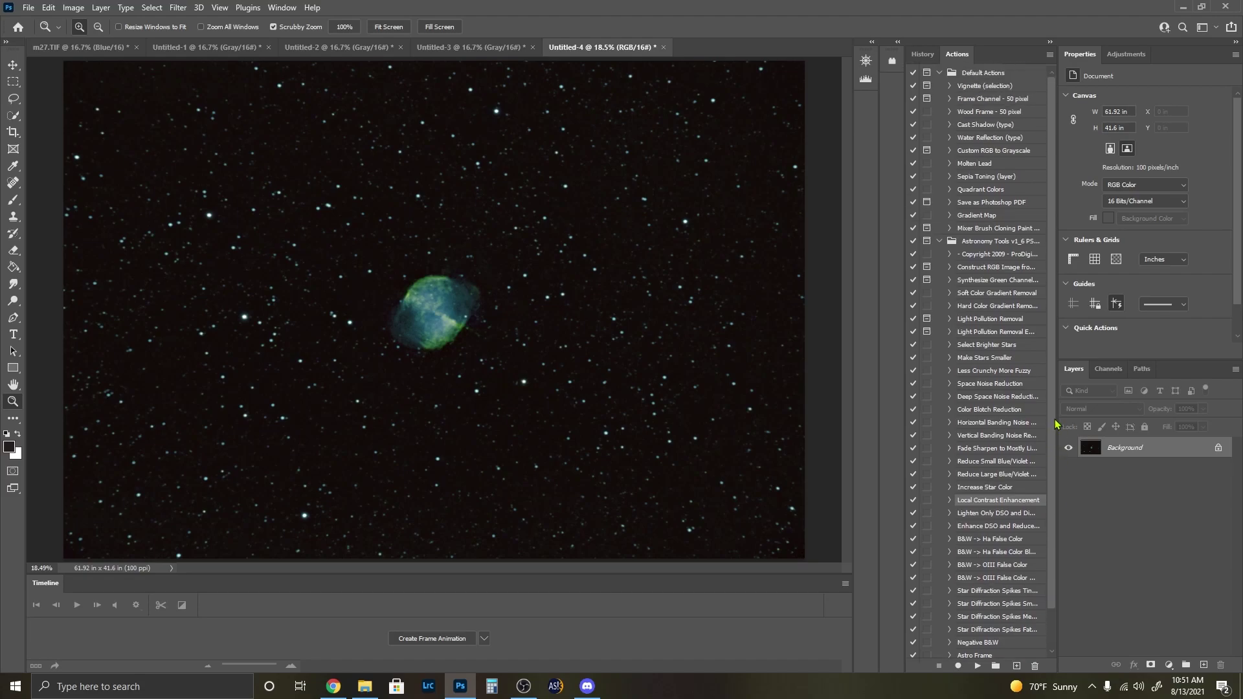